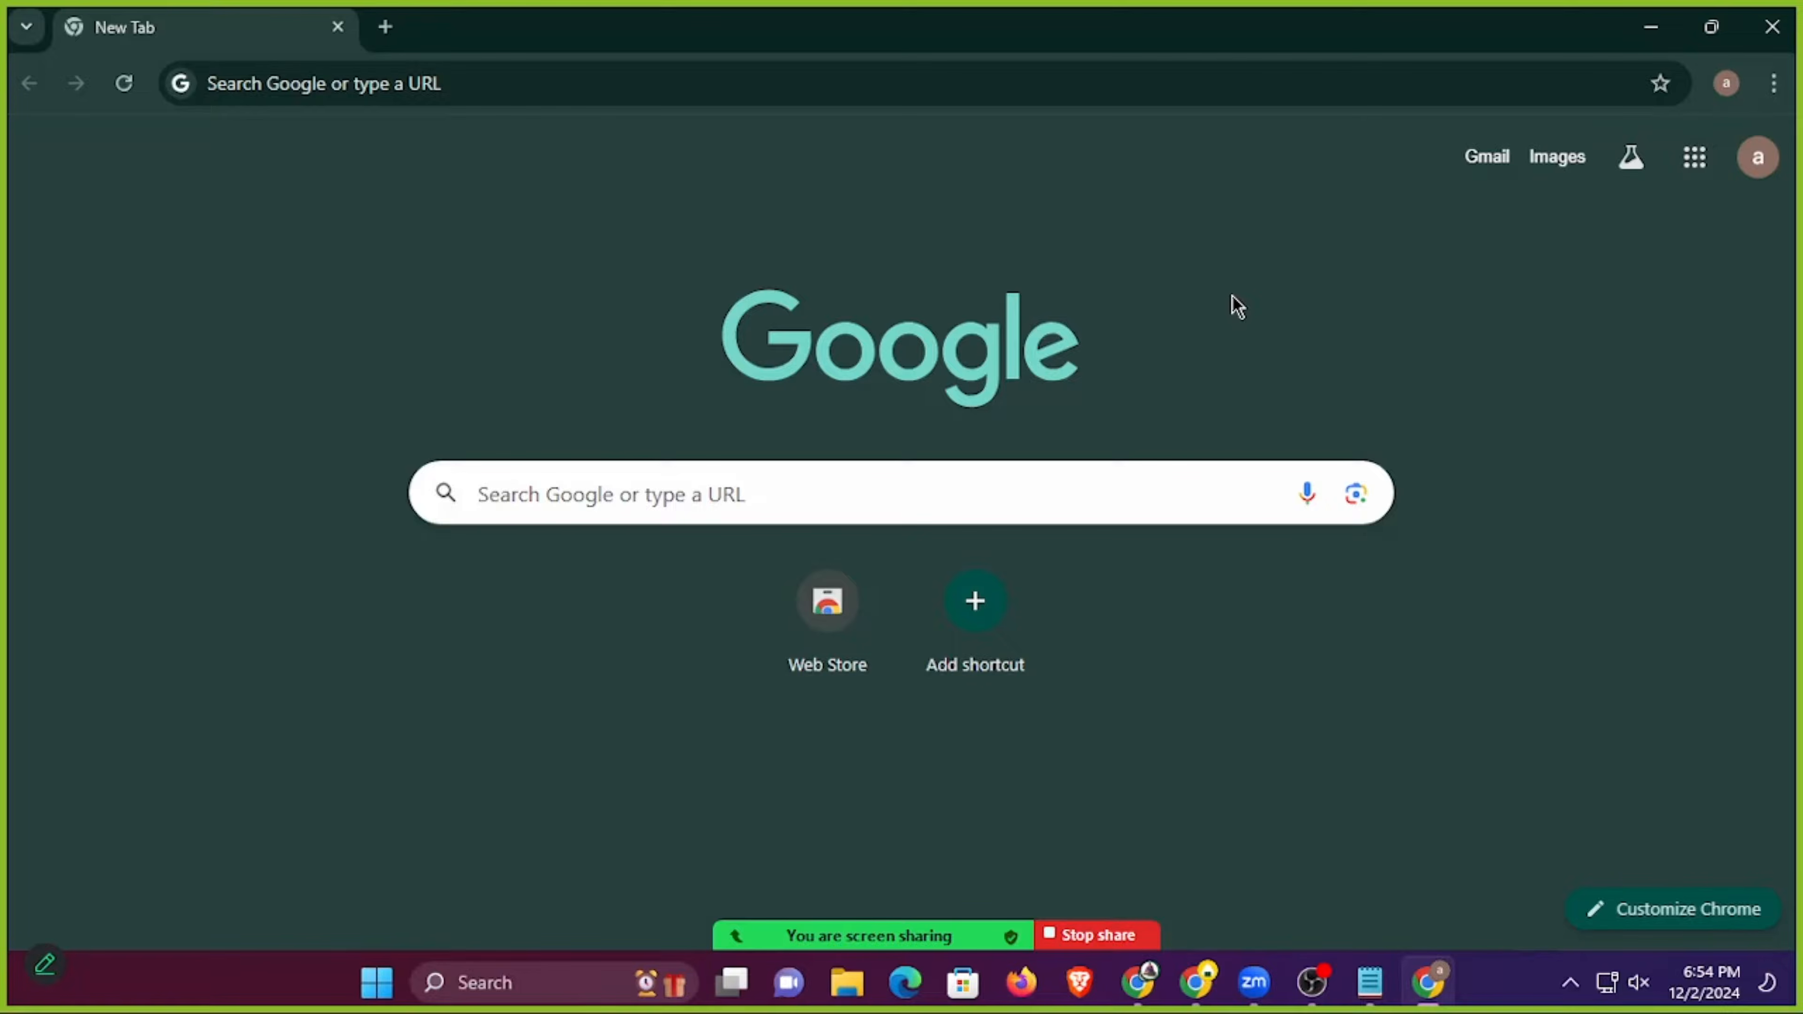
Search the web for "google ads".
left_click(873, 483)
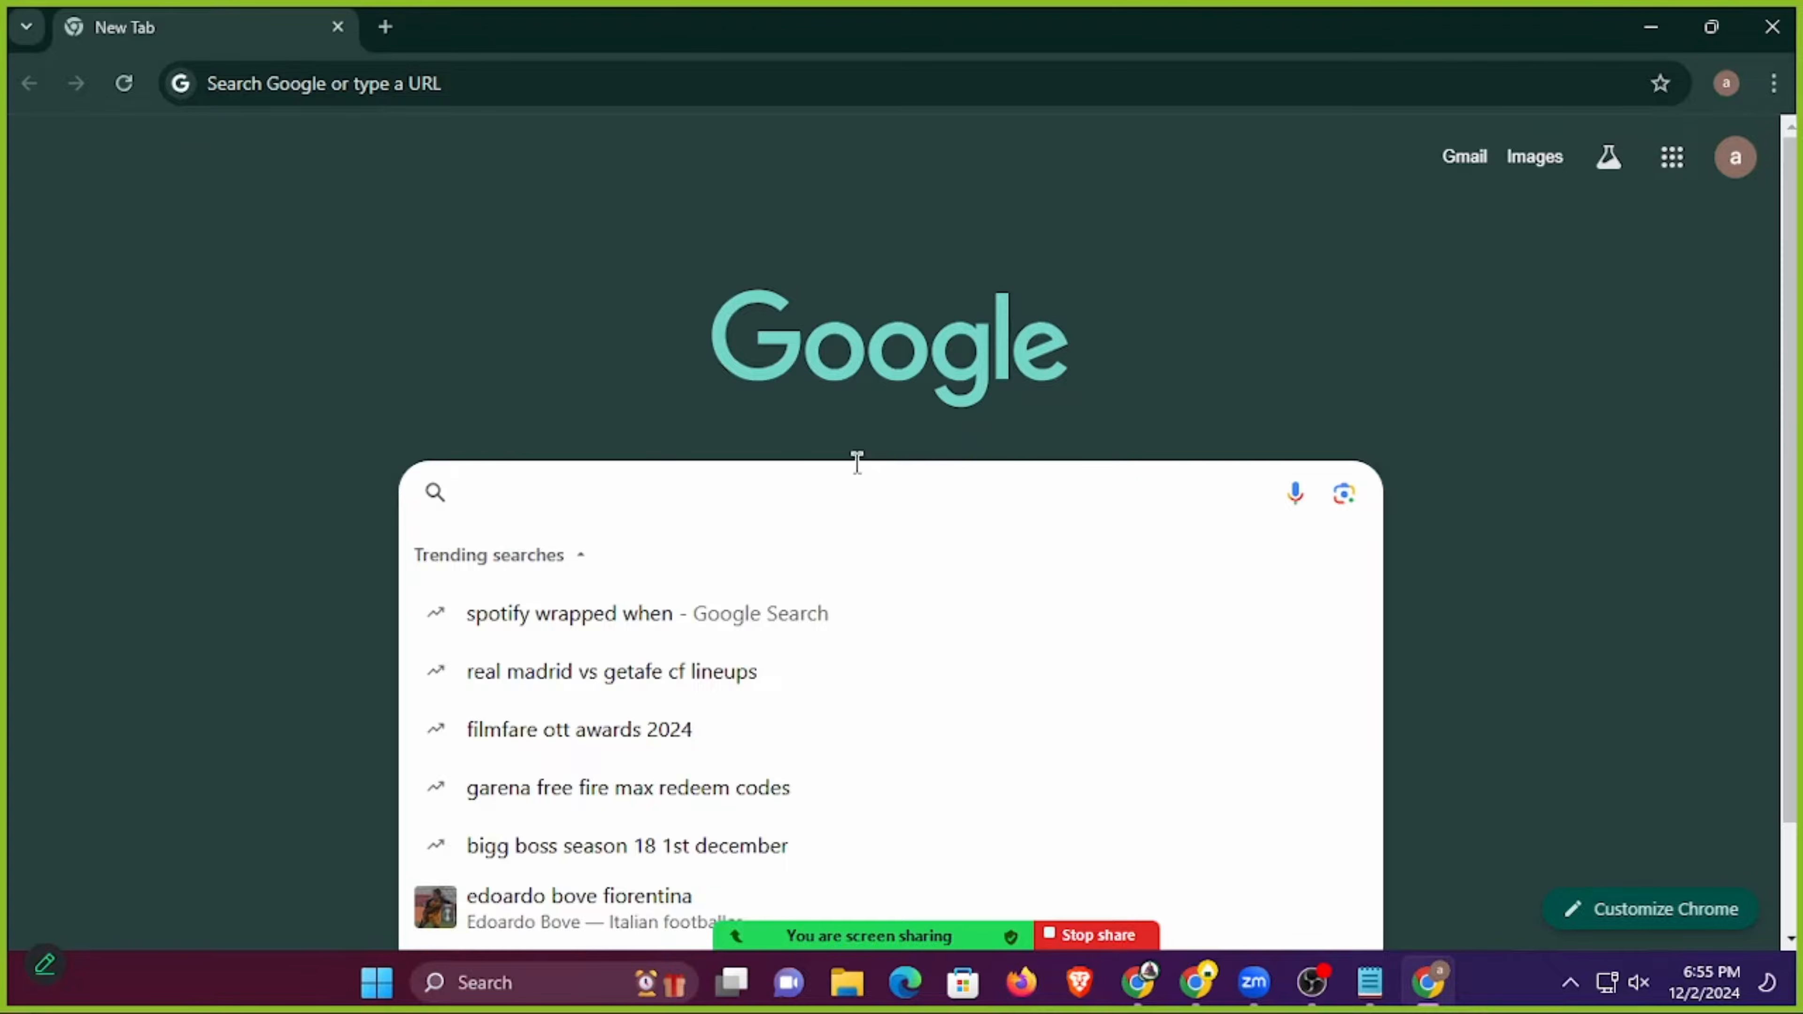
left_click(451, 91)
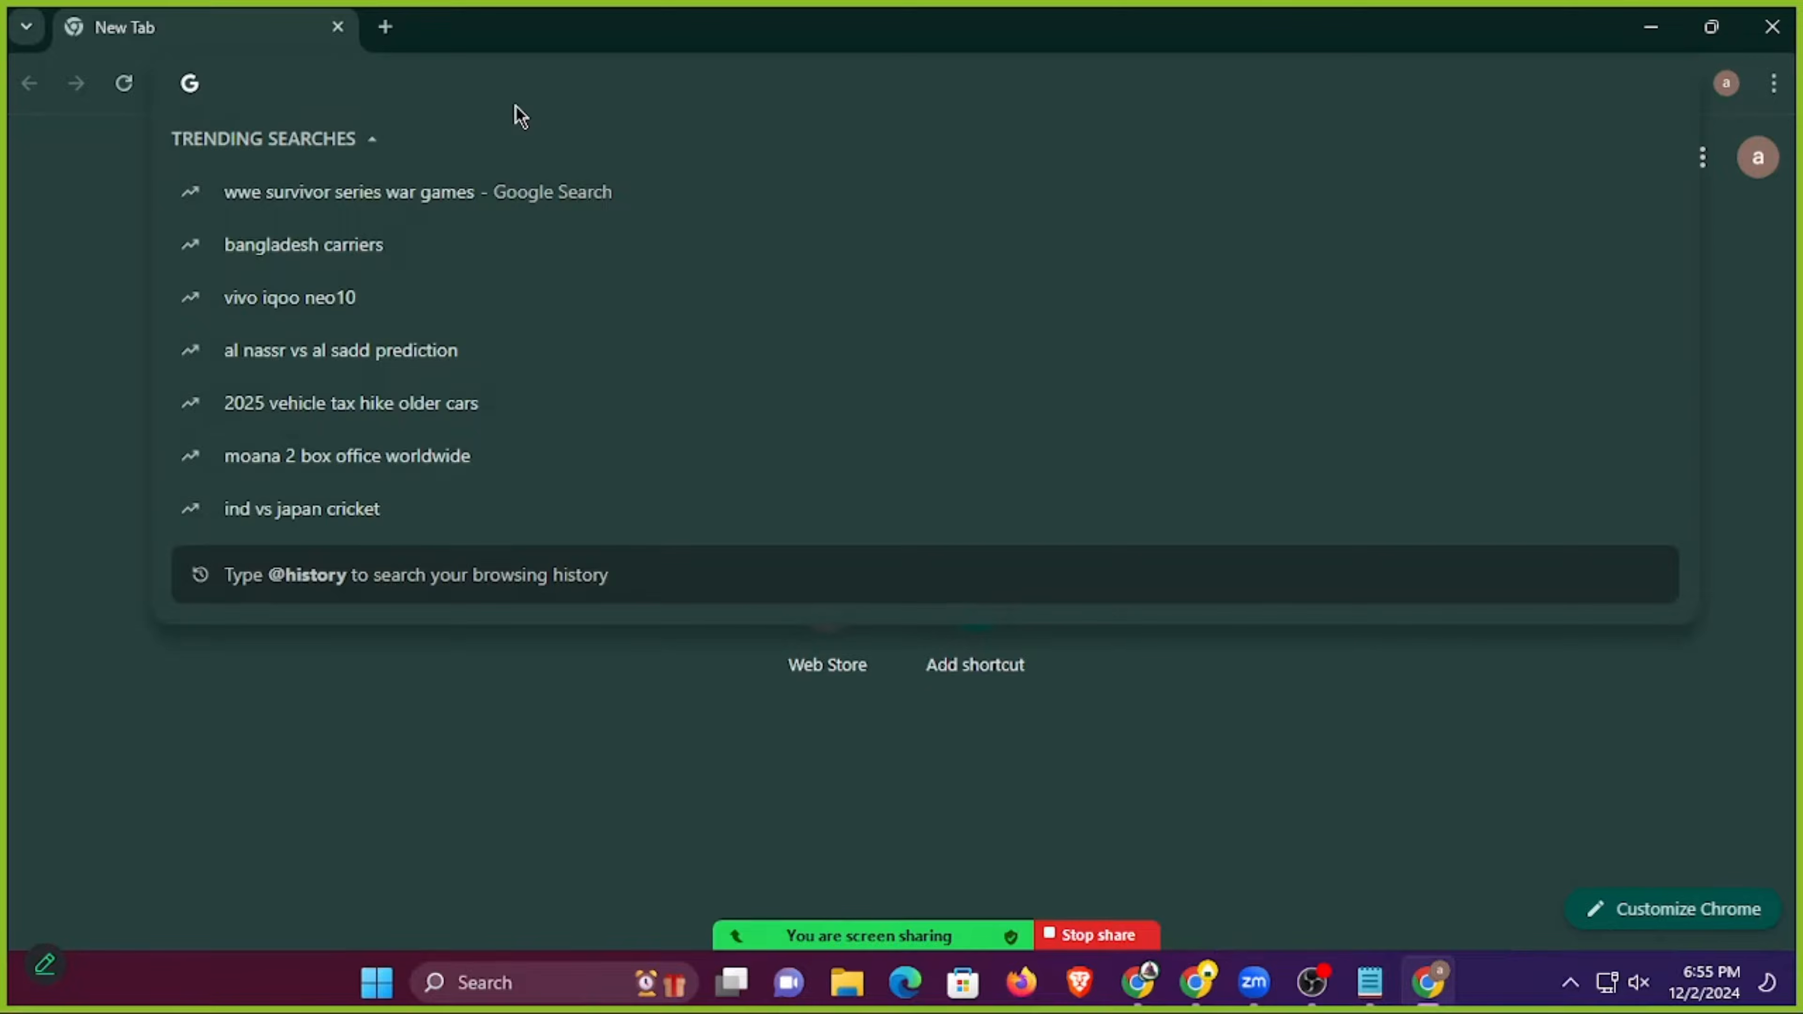
type("google ads")
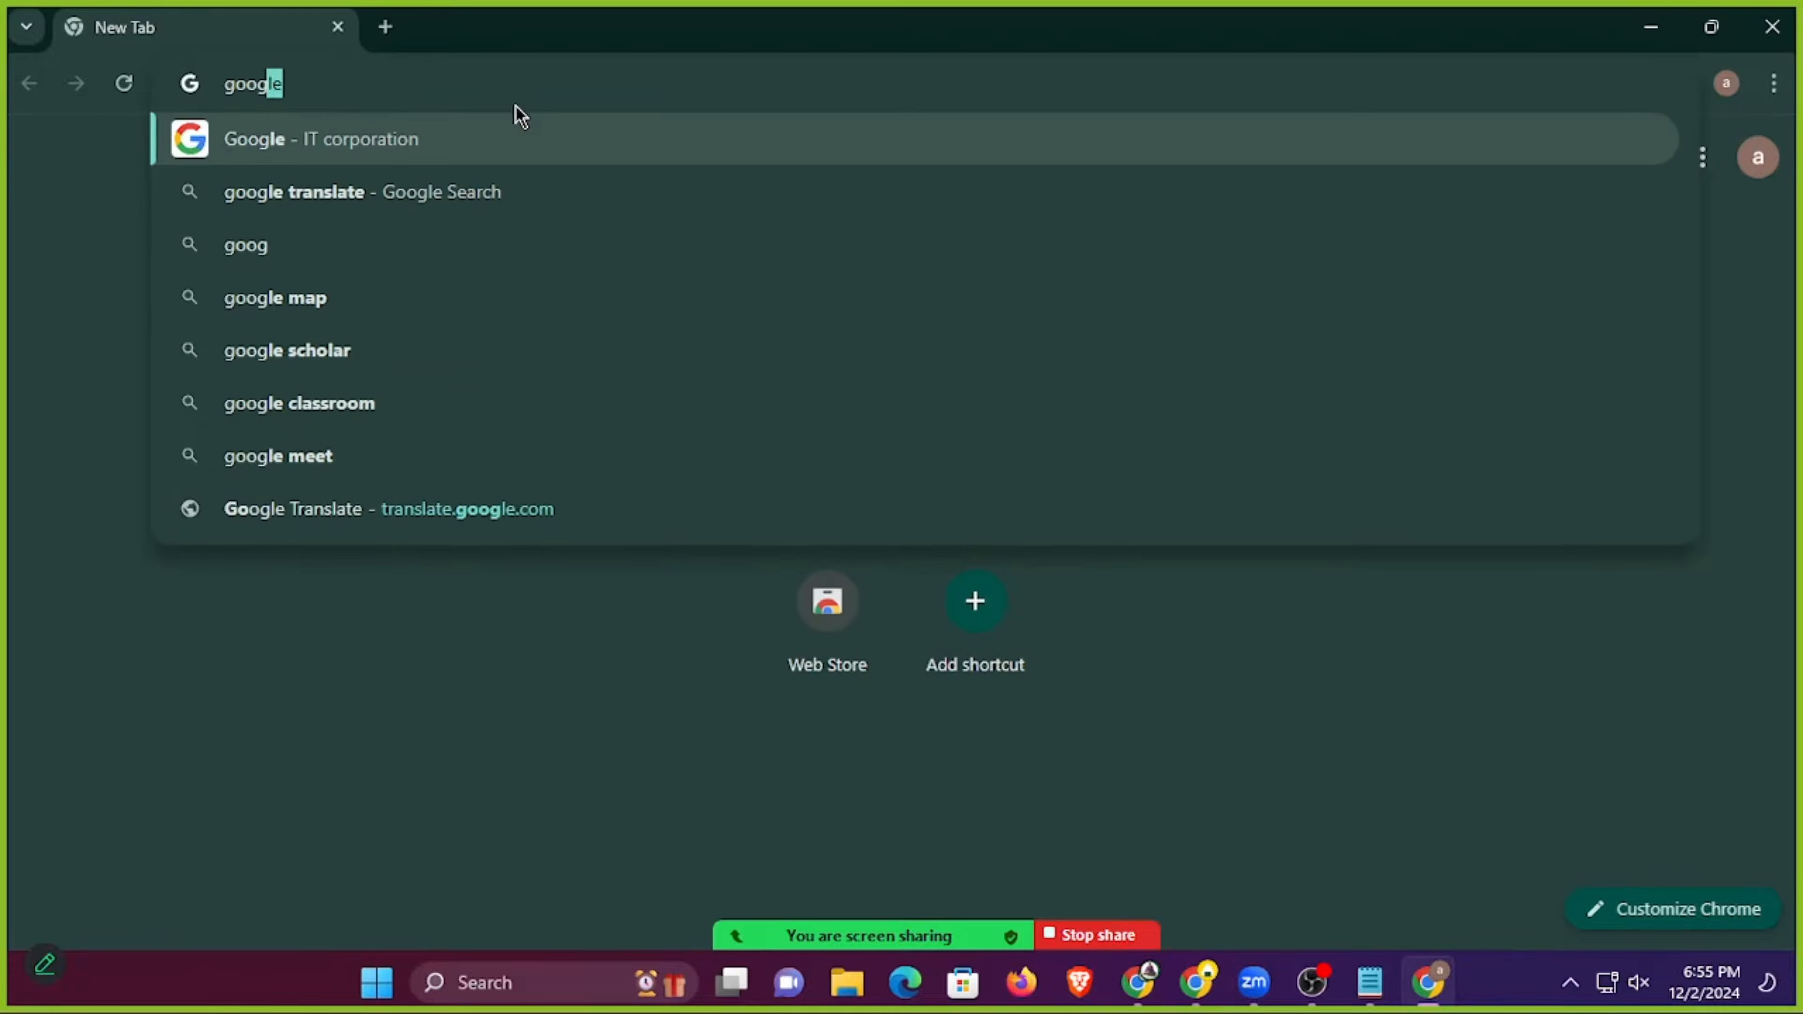
key("Return")
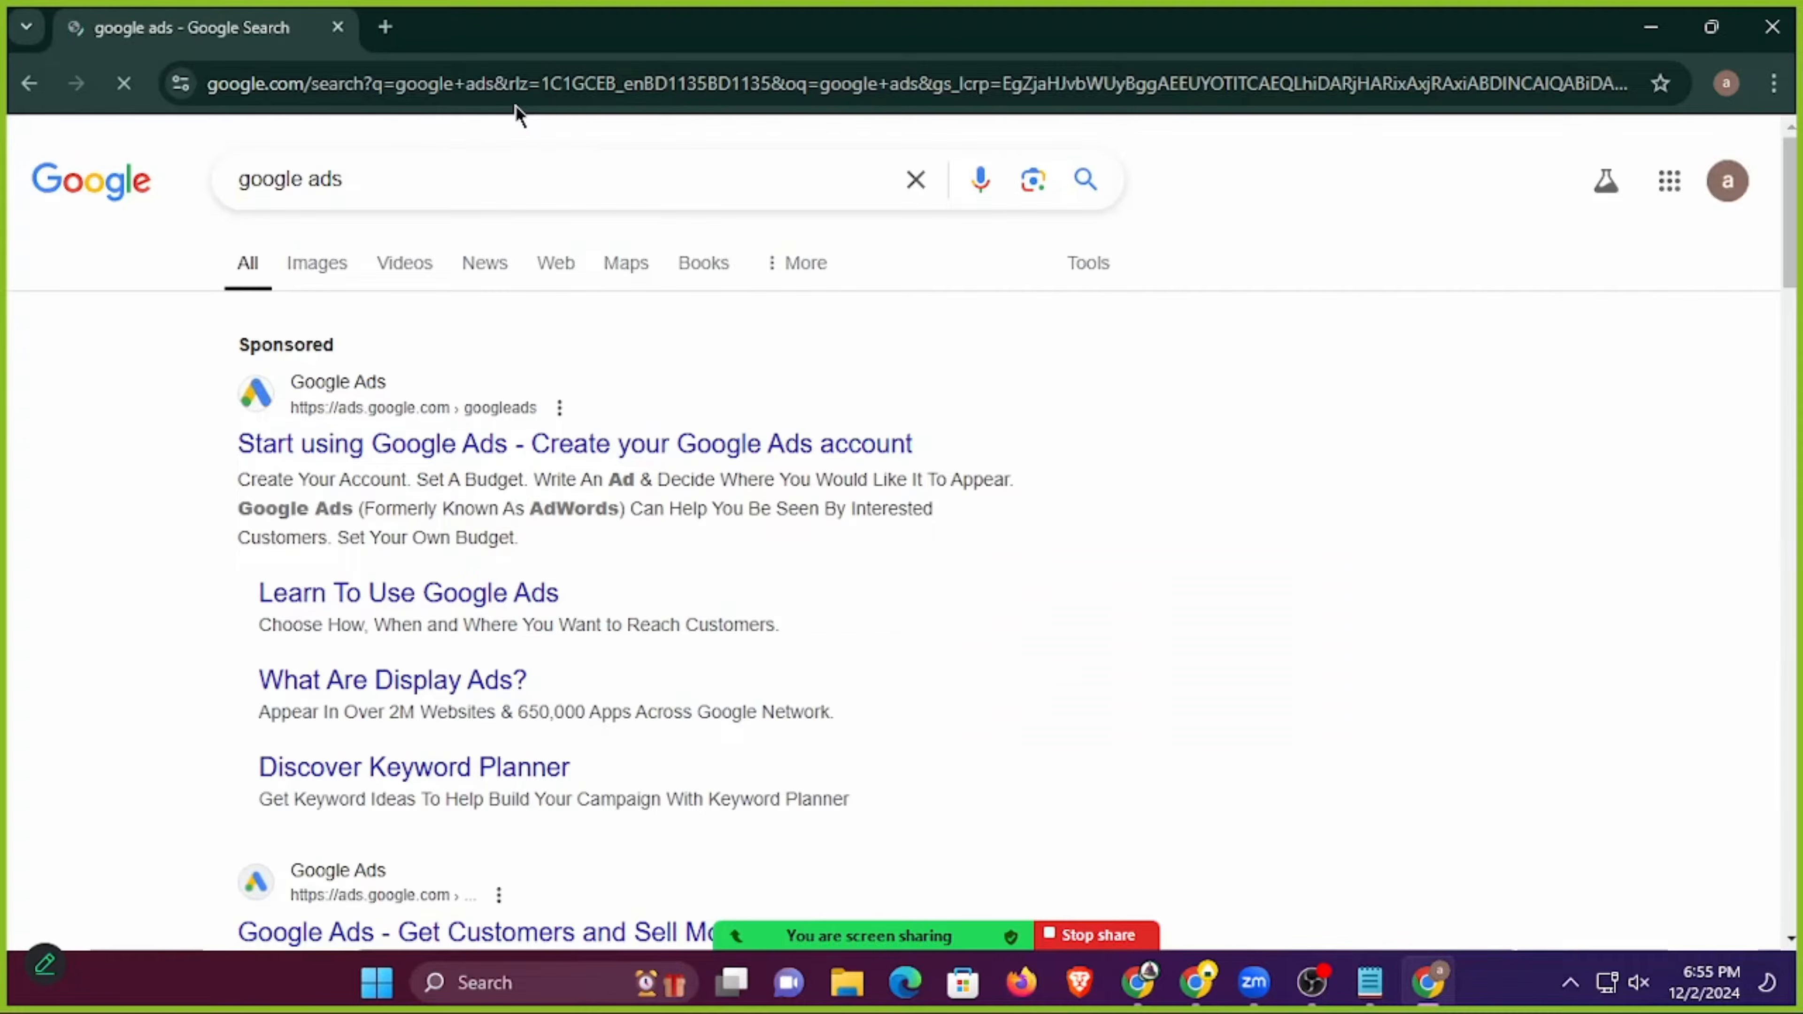
Open the "Google Ads - Get Customers and Sell More with Online Advertising" result in a new tab and switch to it.
left_click(1726, 183)
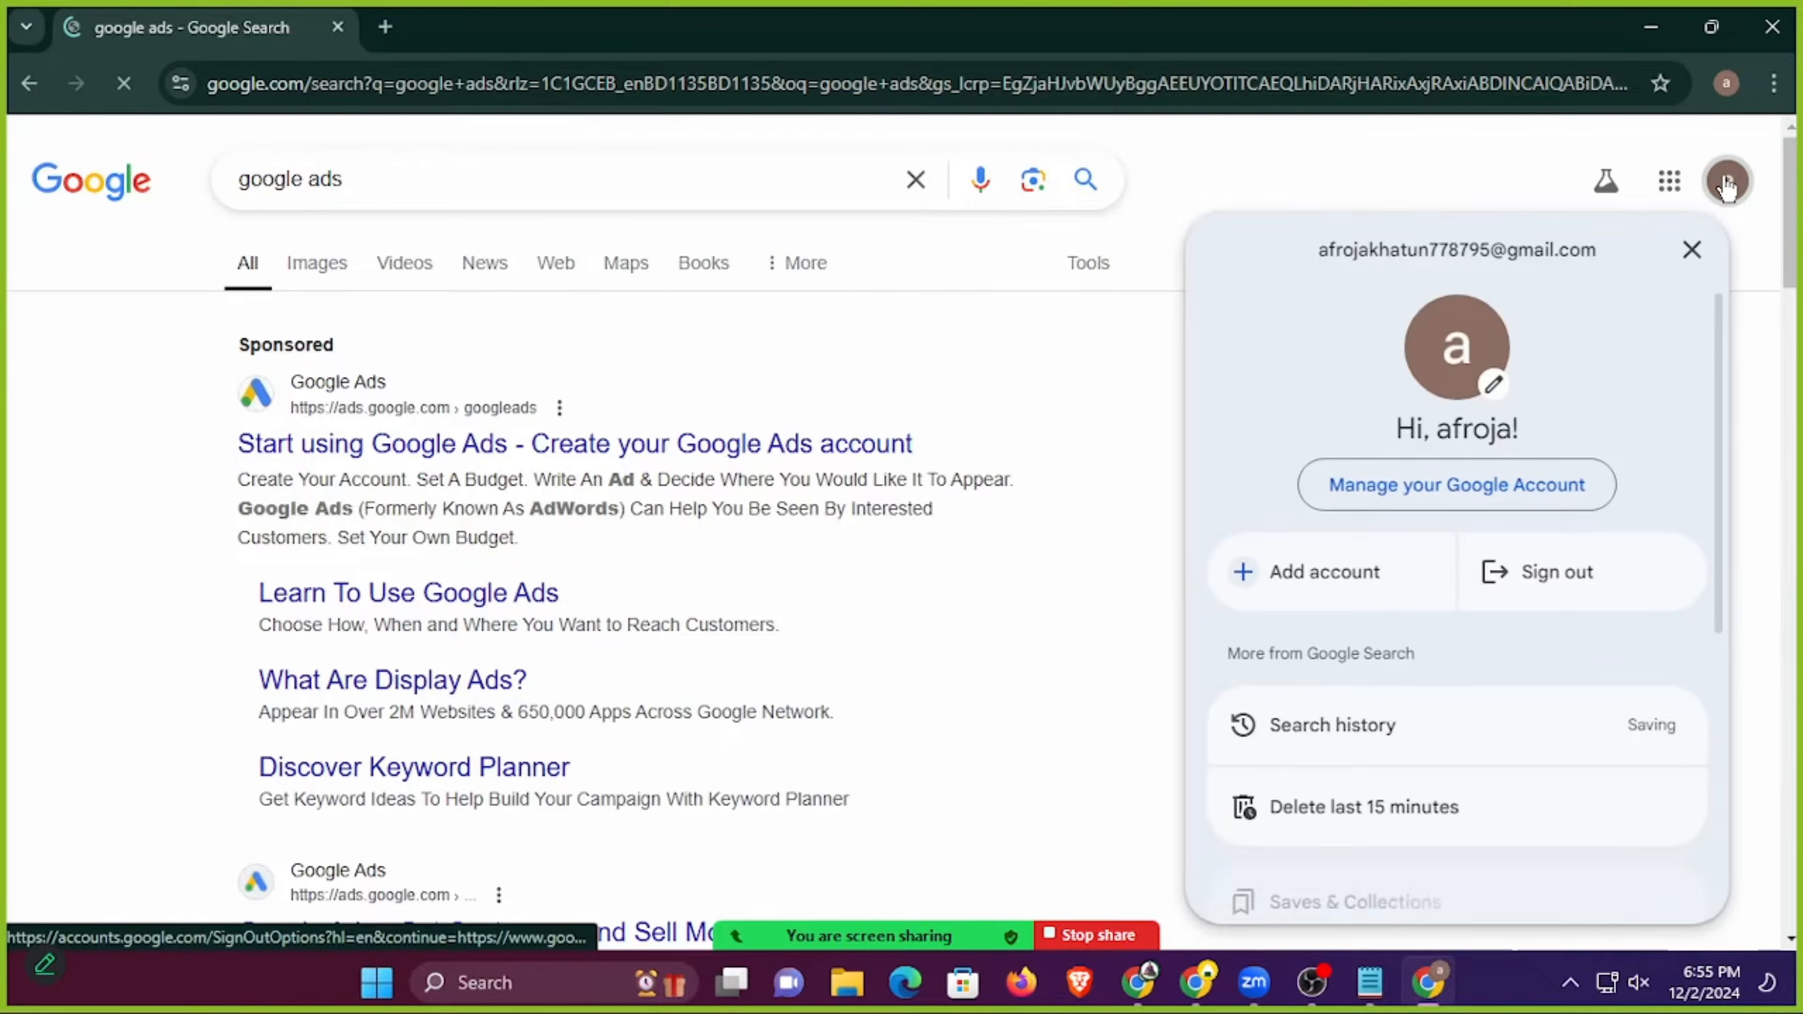
left_click(1726, 183)
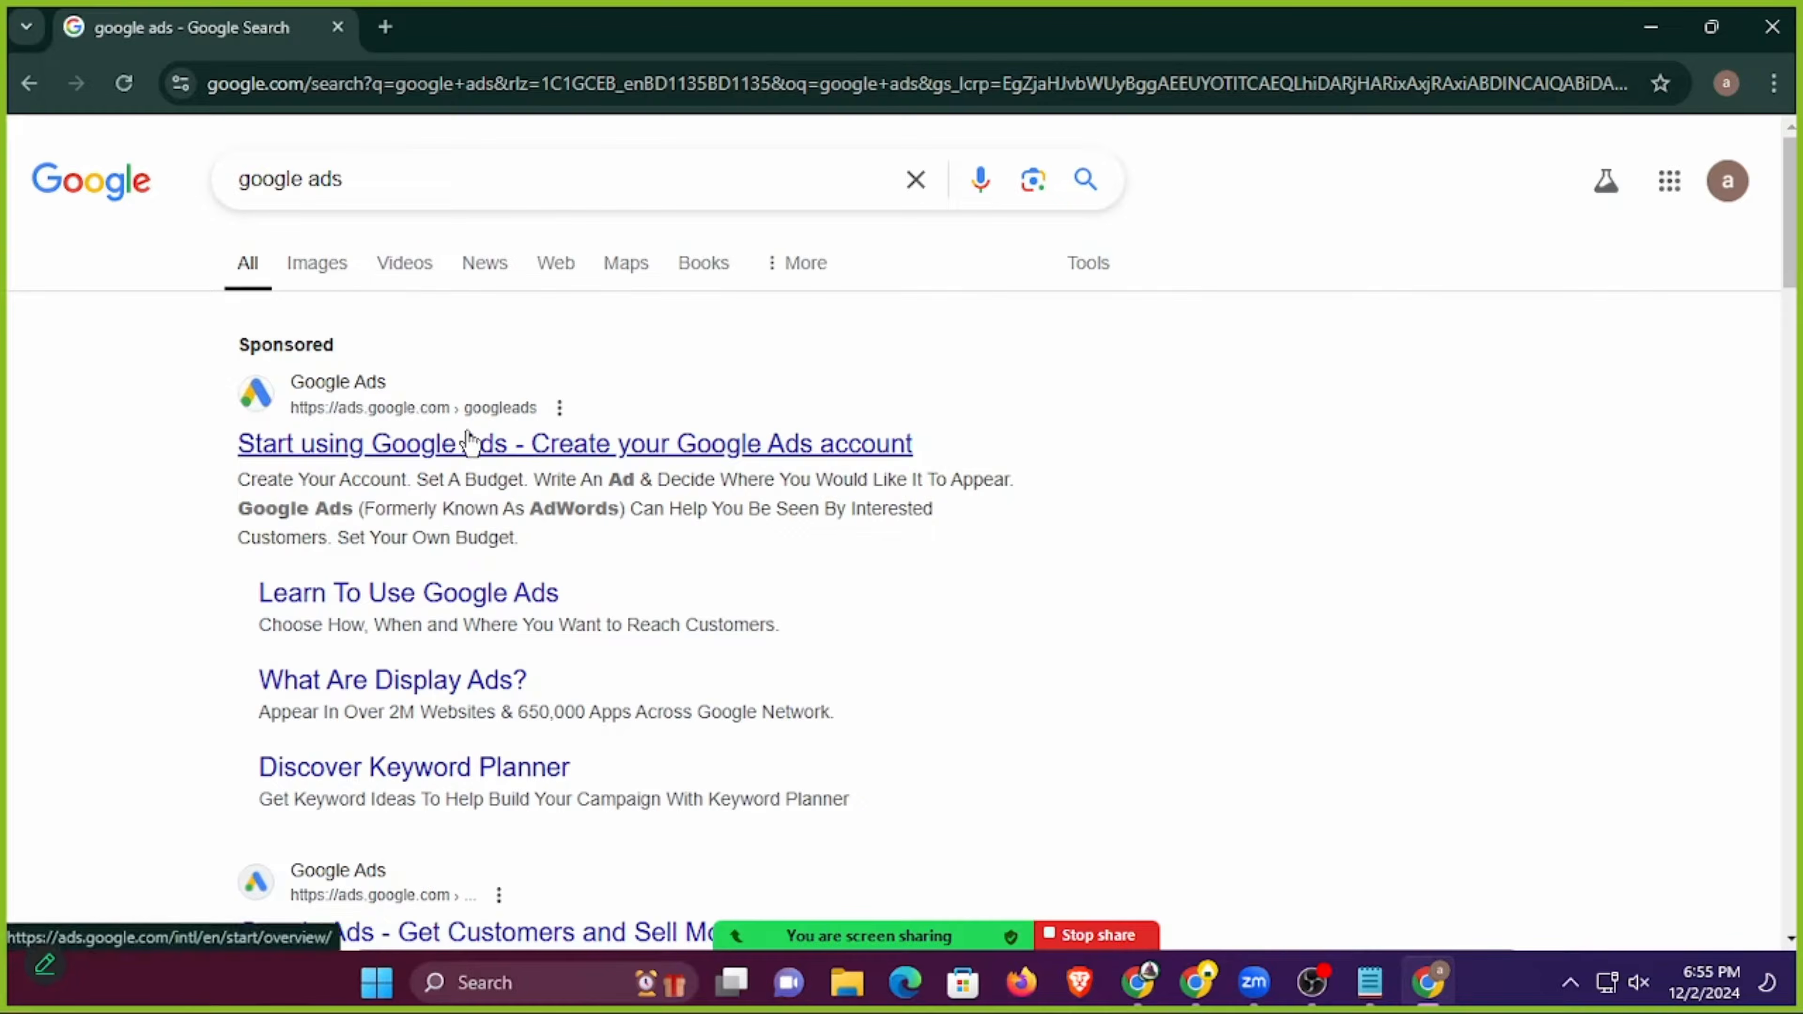
scroll(709, 330, "down", 6)
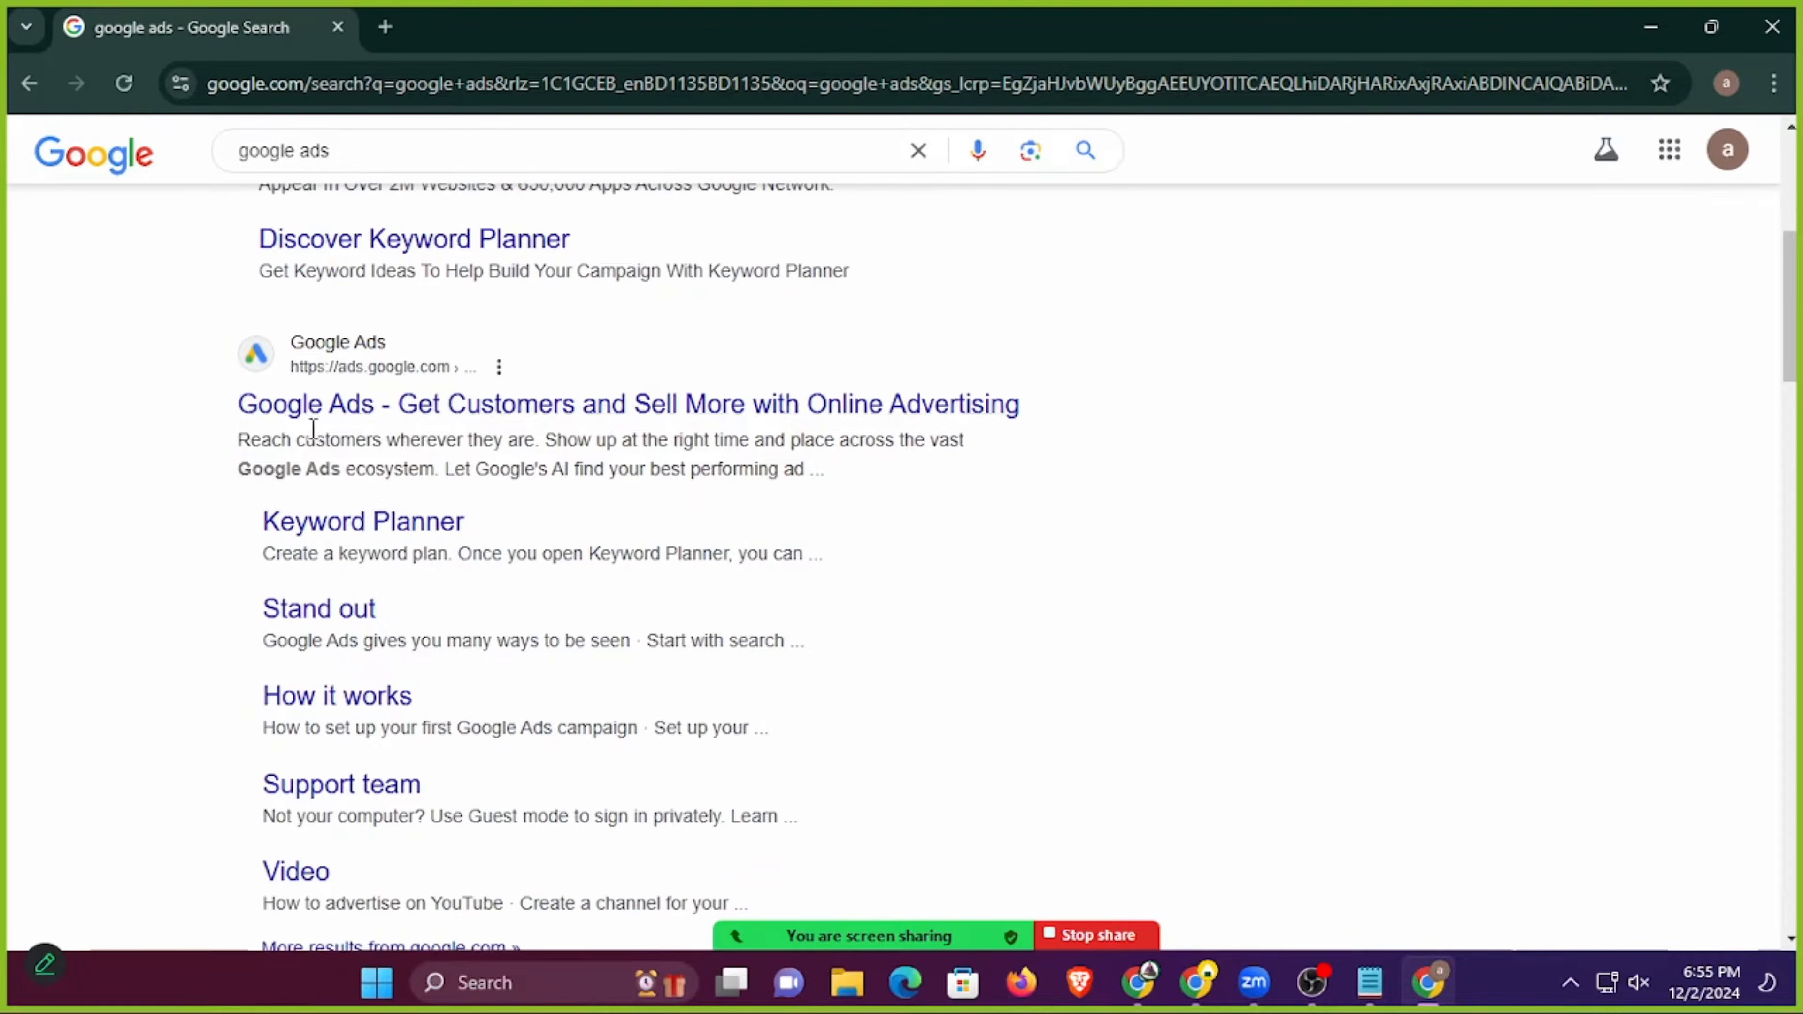
scroll(330, 426, "up", 1)
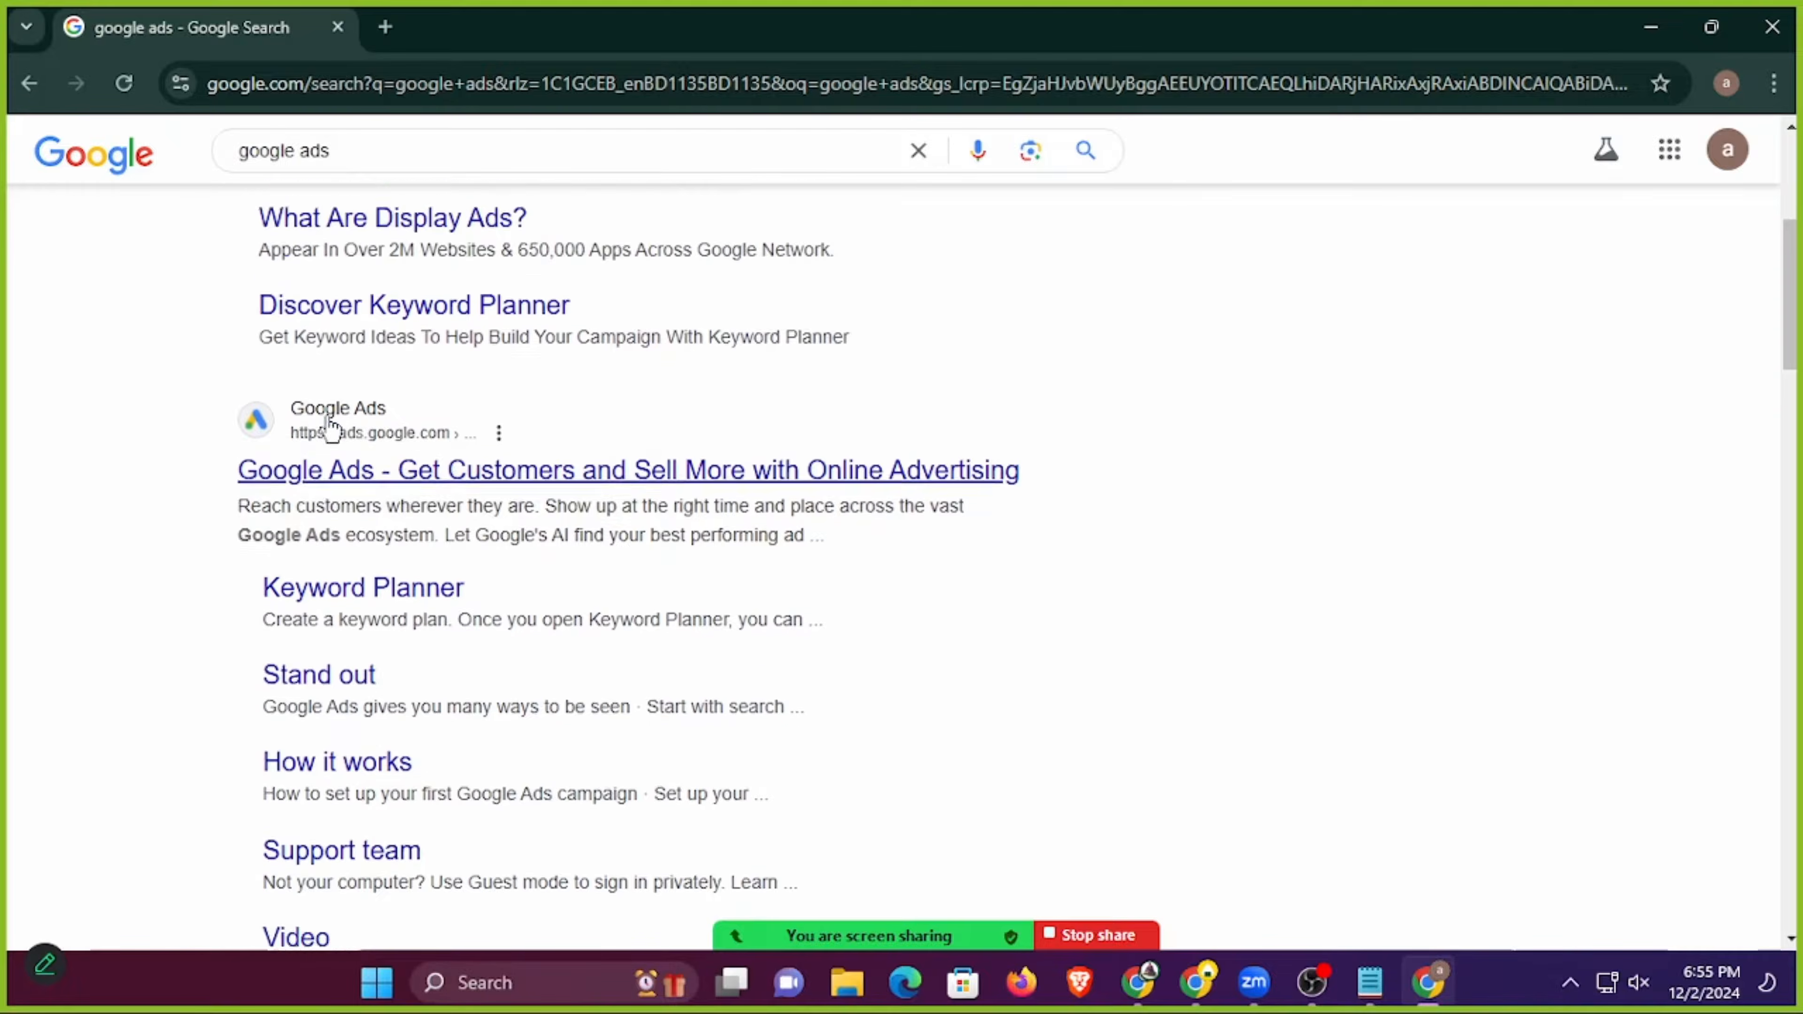
scroll(330, 426, "up", 1)
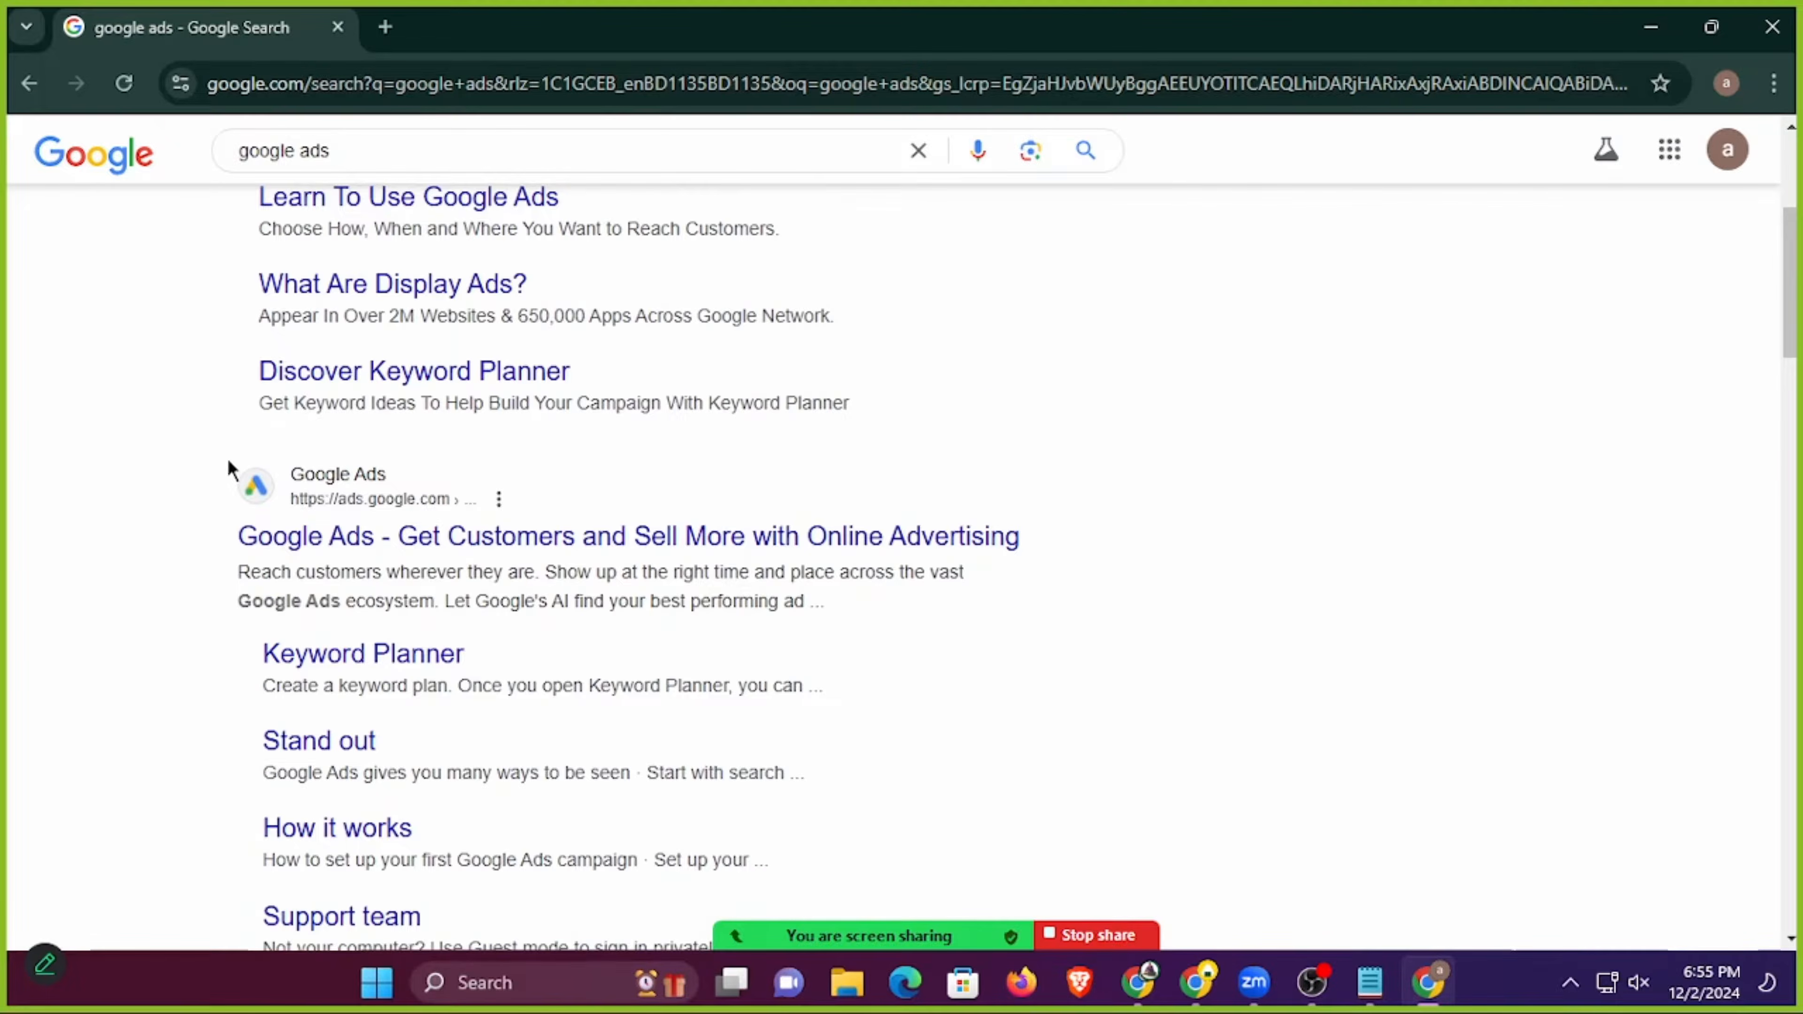
right_click(667, 542)
left_click(741, 568)
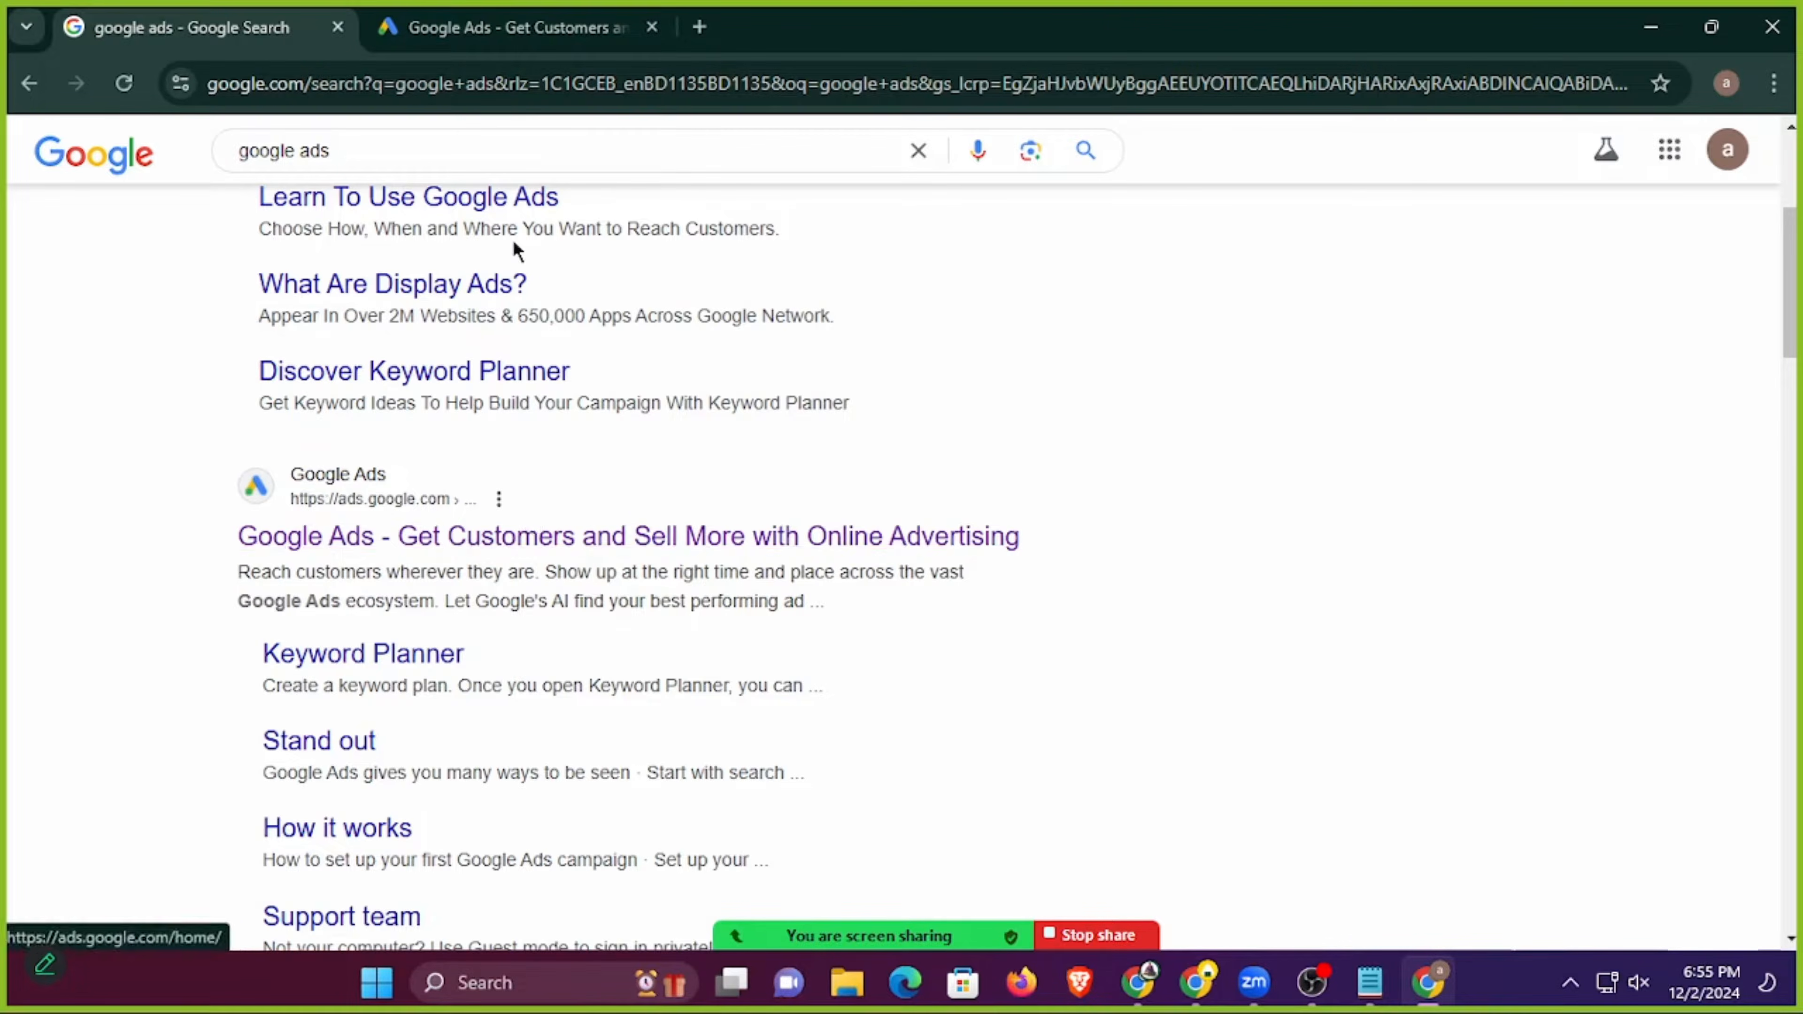
left_click(514, 32)
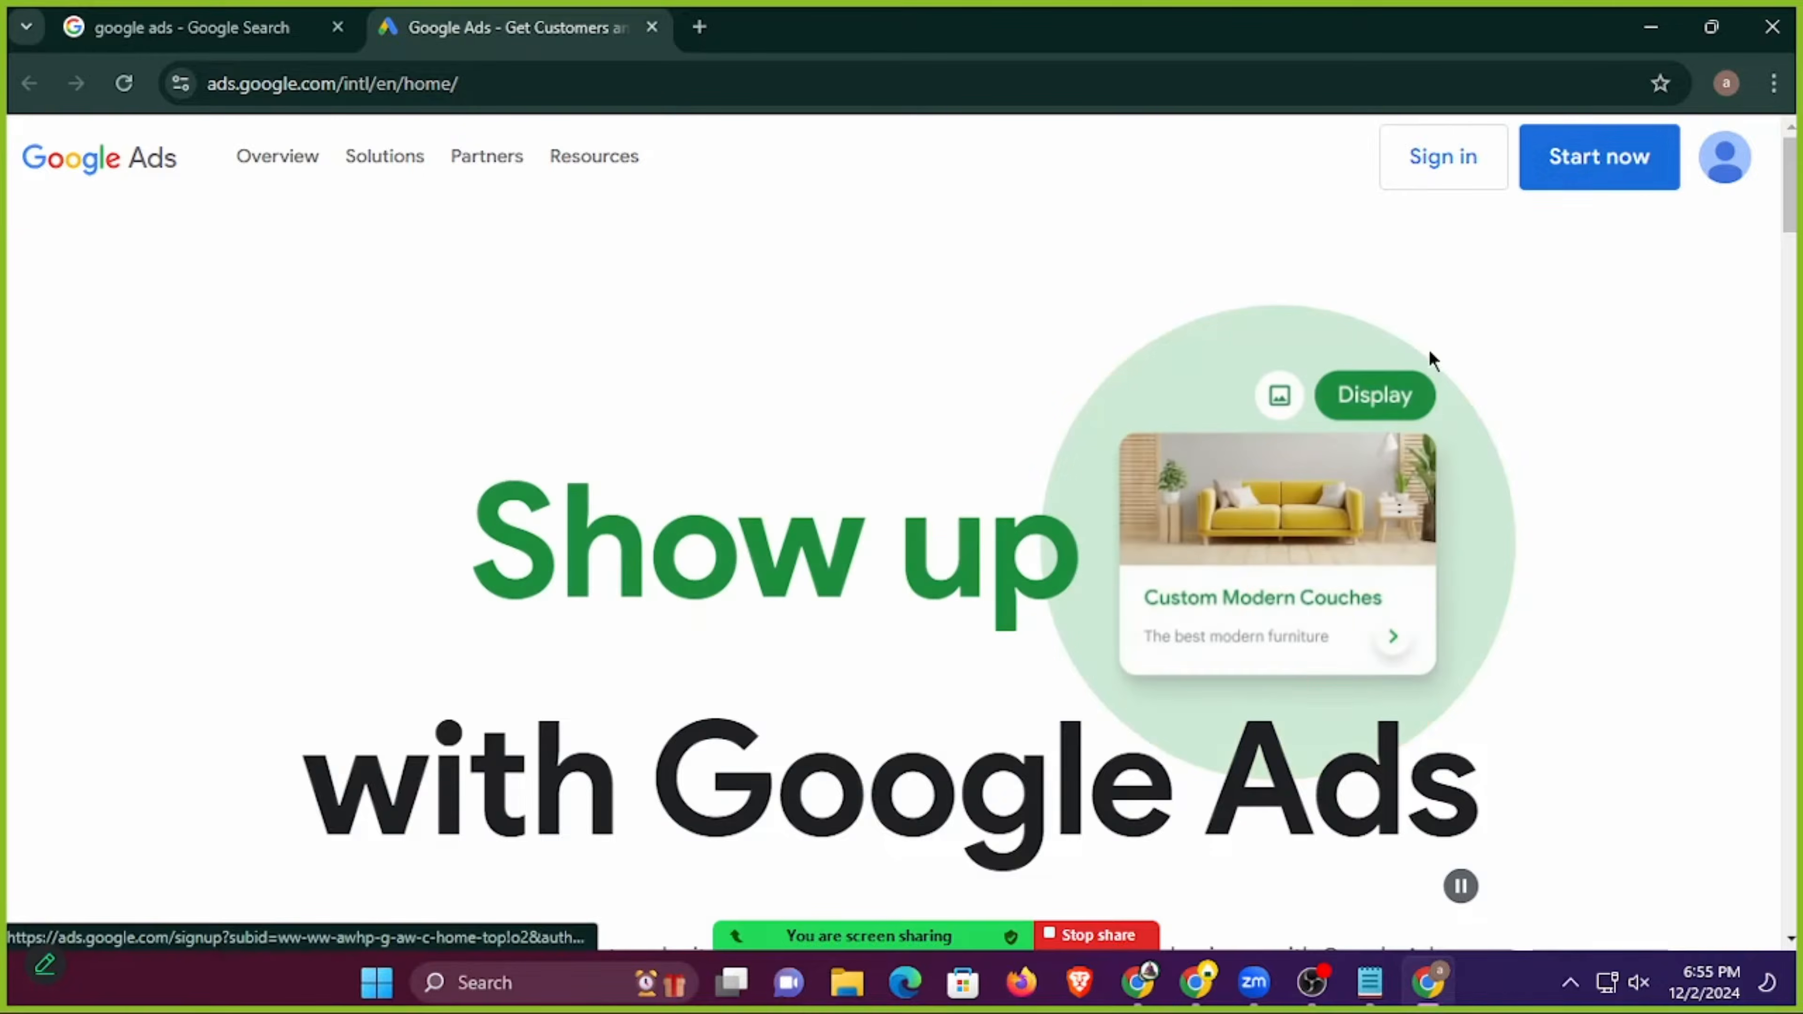
Sign in to Google Ads with the current Google account and start a new Google Ads account.
scroll(952, 348, "down", 2)
scroll(976, 398, "up", 2)
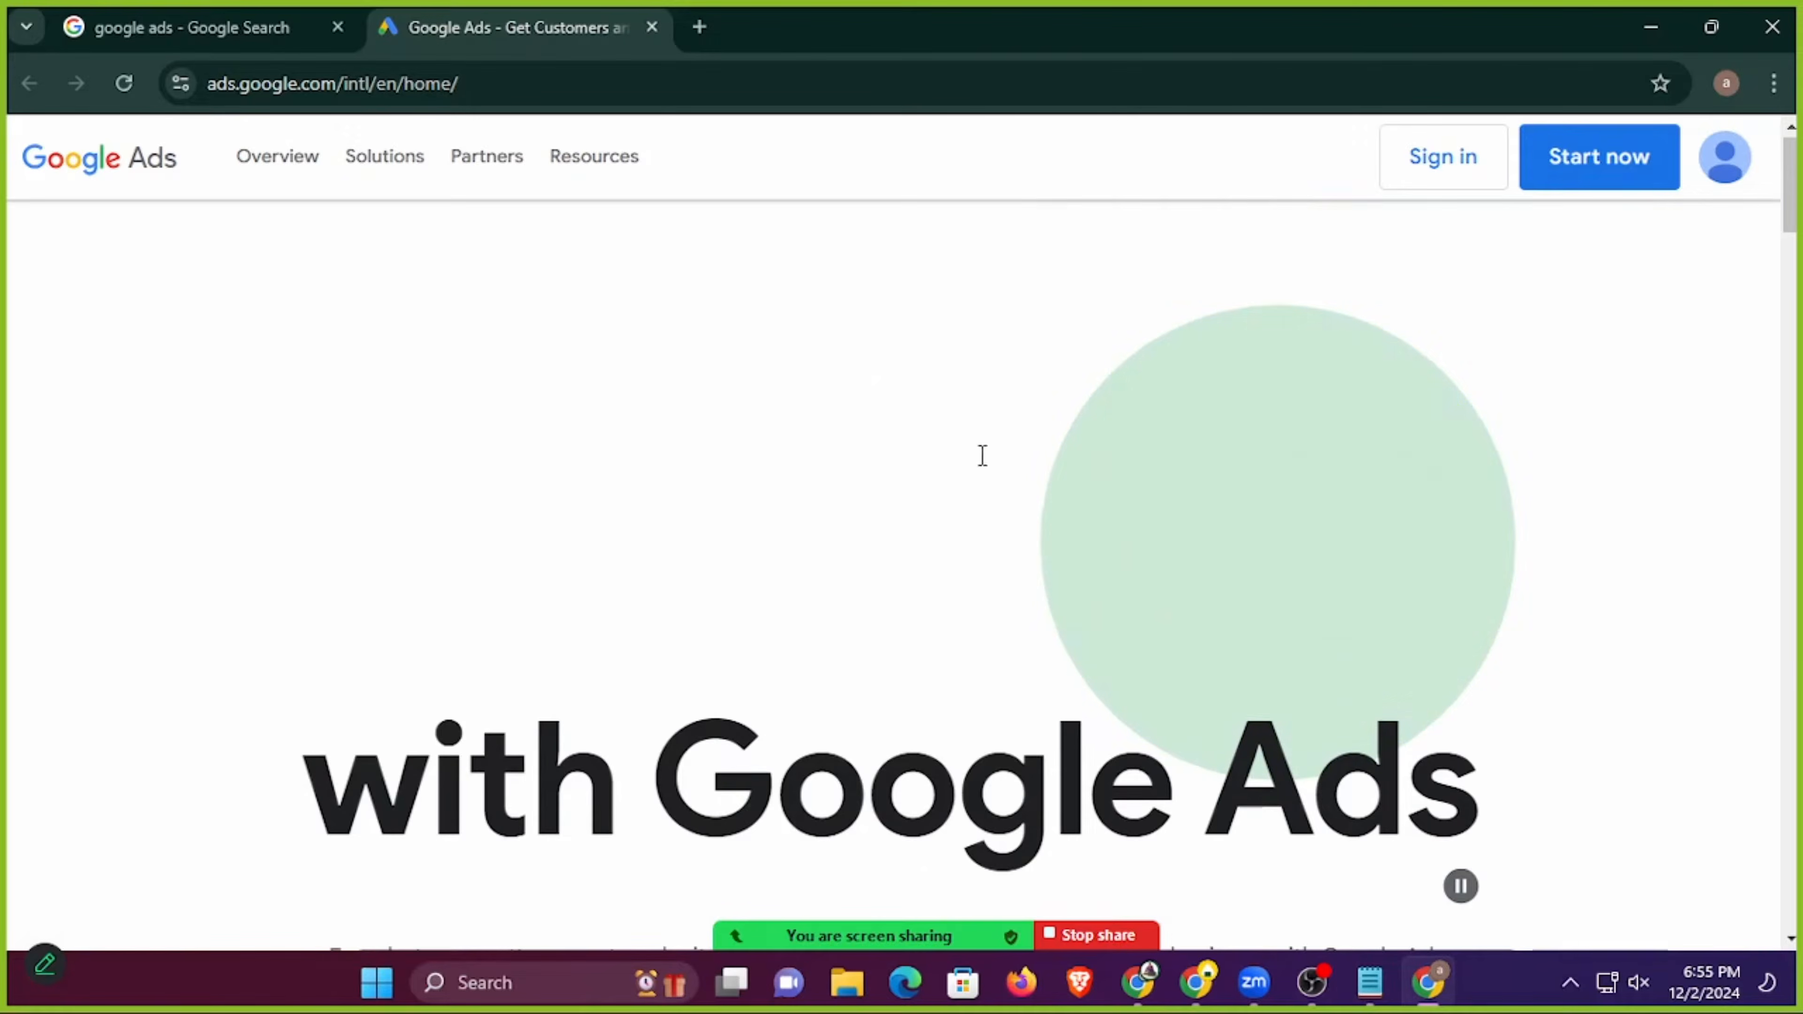
left_click(1431, 169)
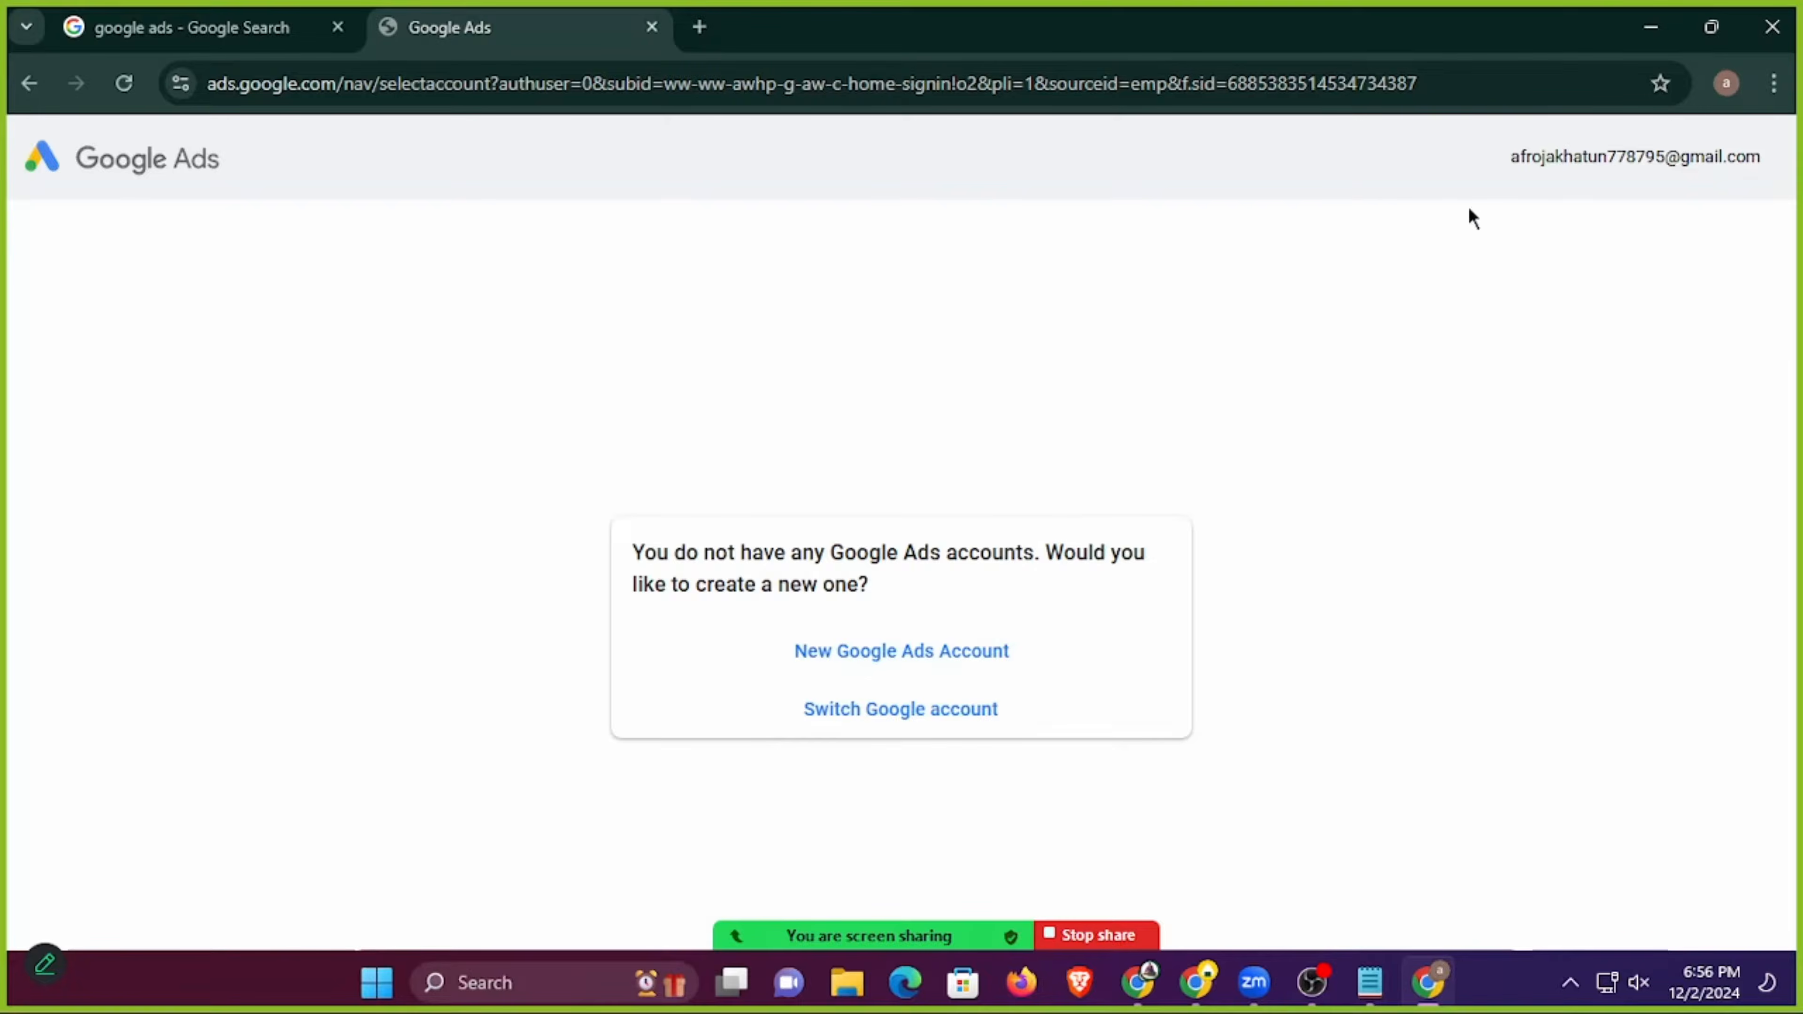
left_click_drag(1497, 162, 1774, 167)
left_click(1684, 219)
left_click(909, 659)
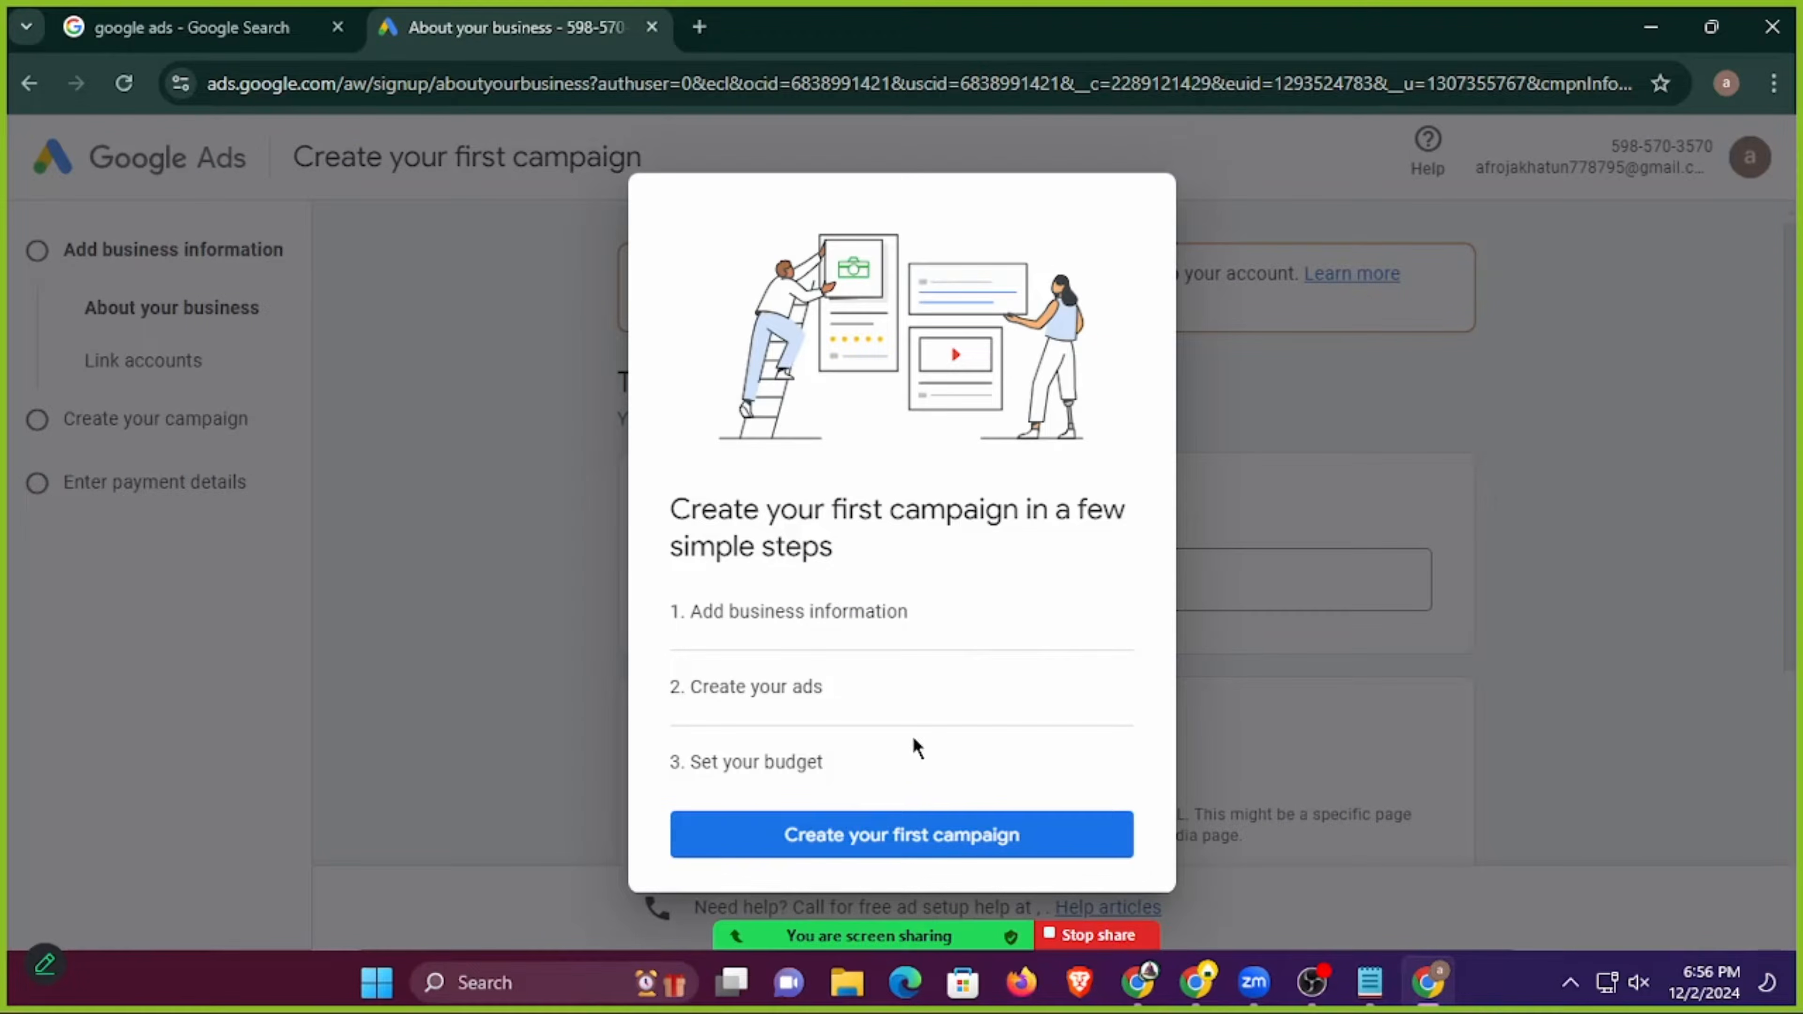
Begin the first campaign with the signup page's own address as the website URL, leaving the business name blank, and continue.
left_click(913, 850)
scroll(559, 539, "down", 5)
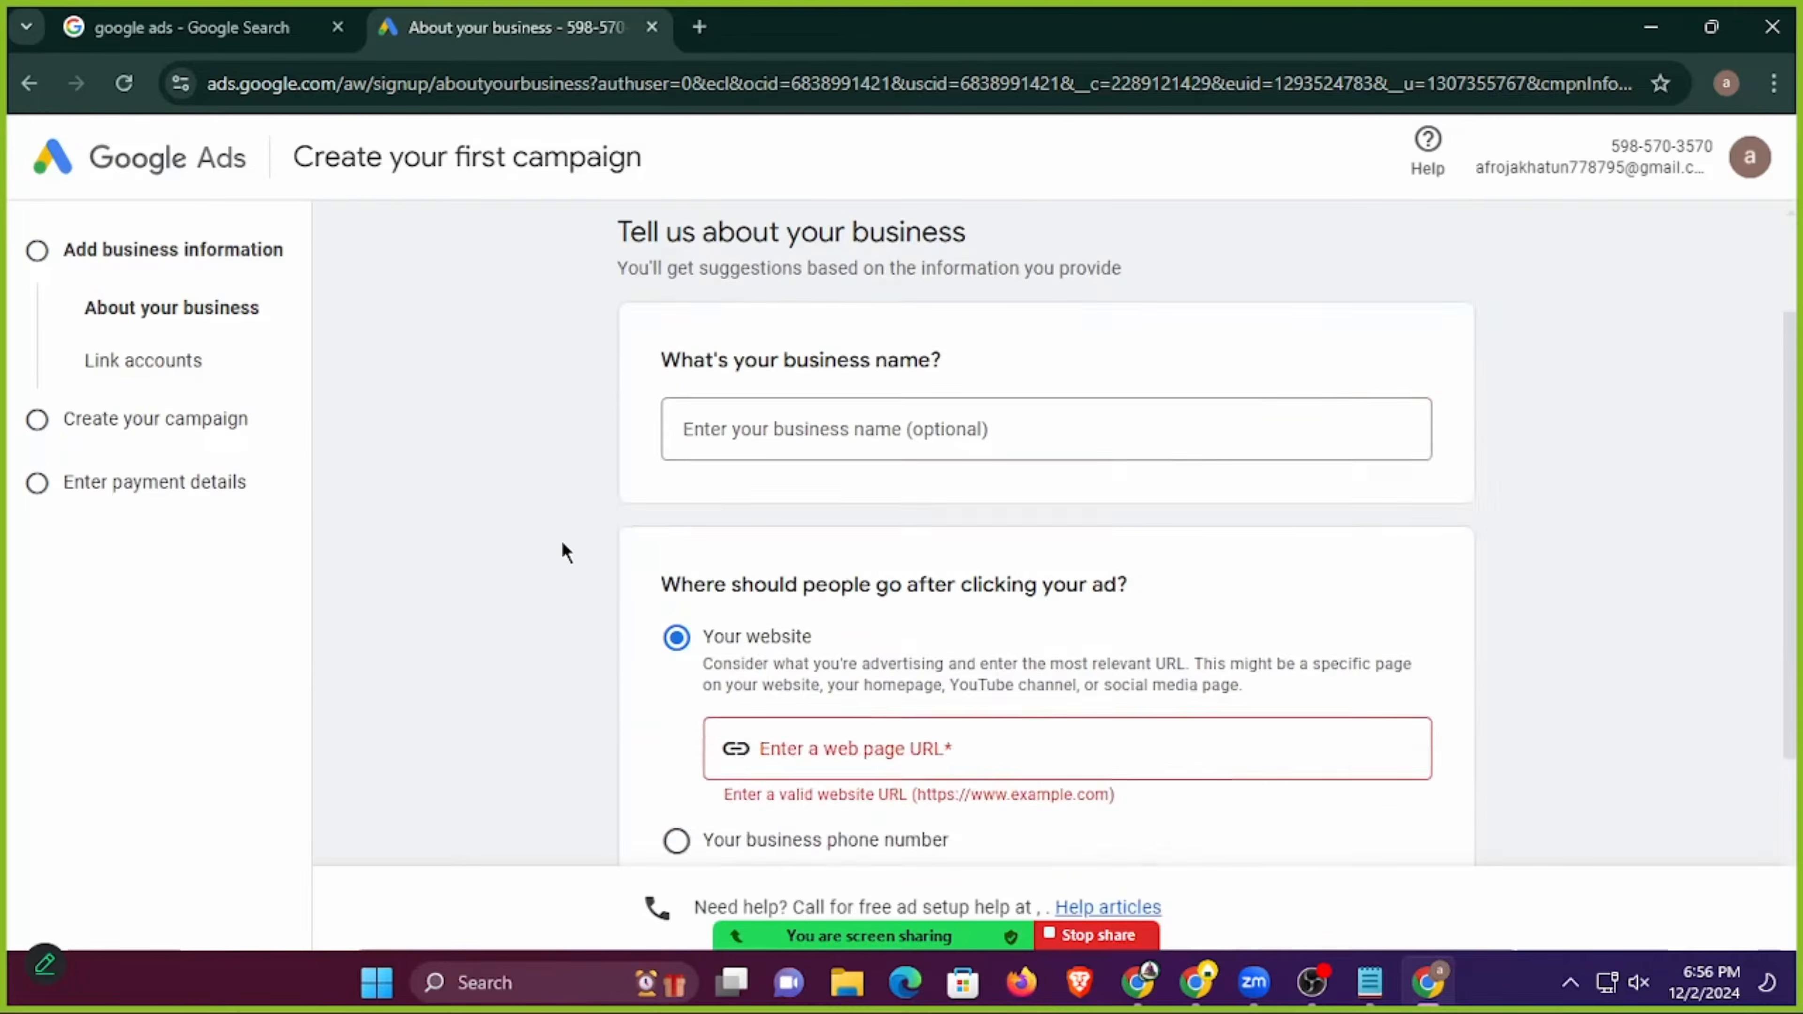
left_click(906, 469)
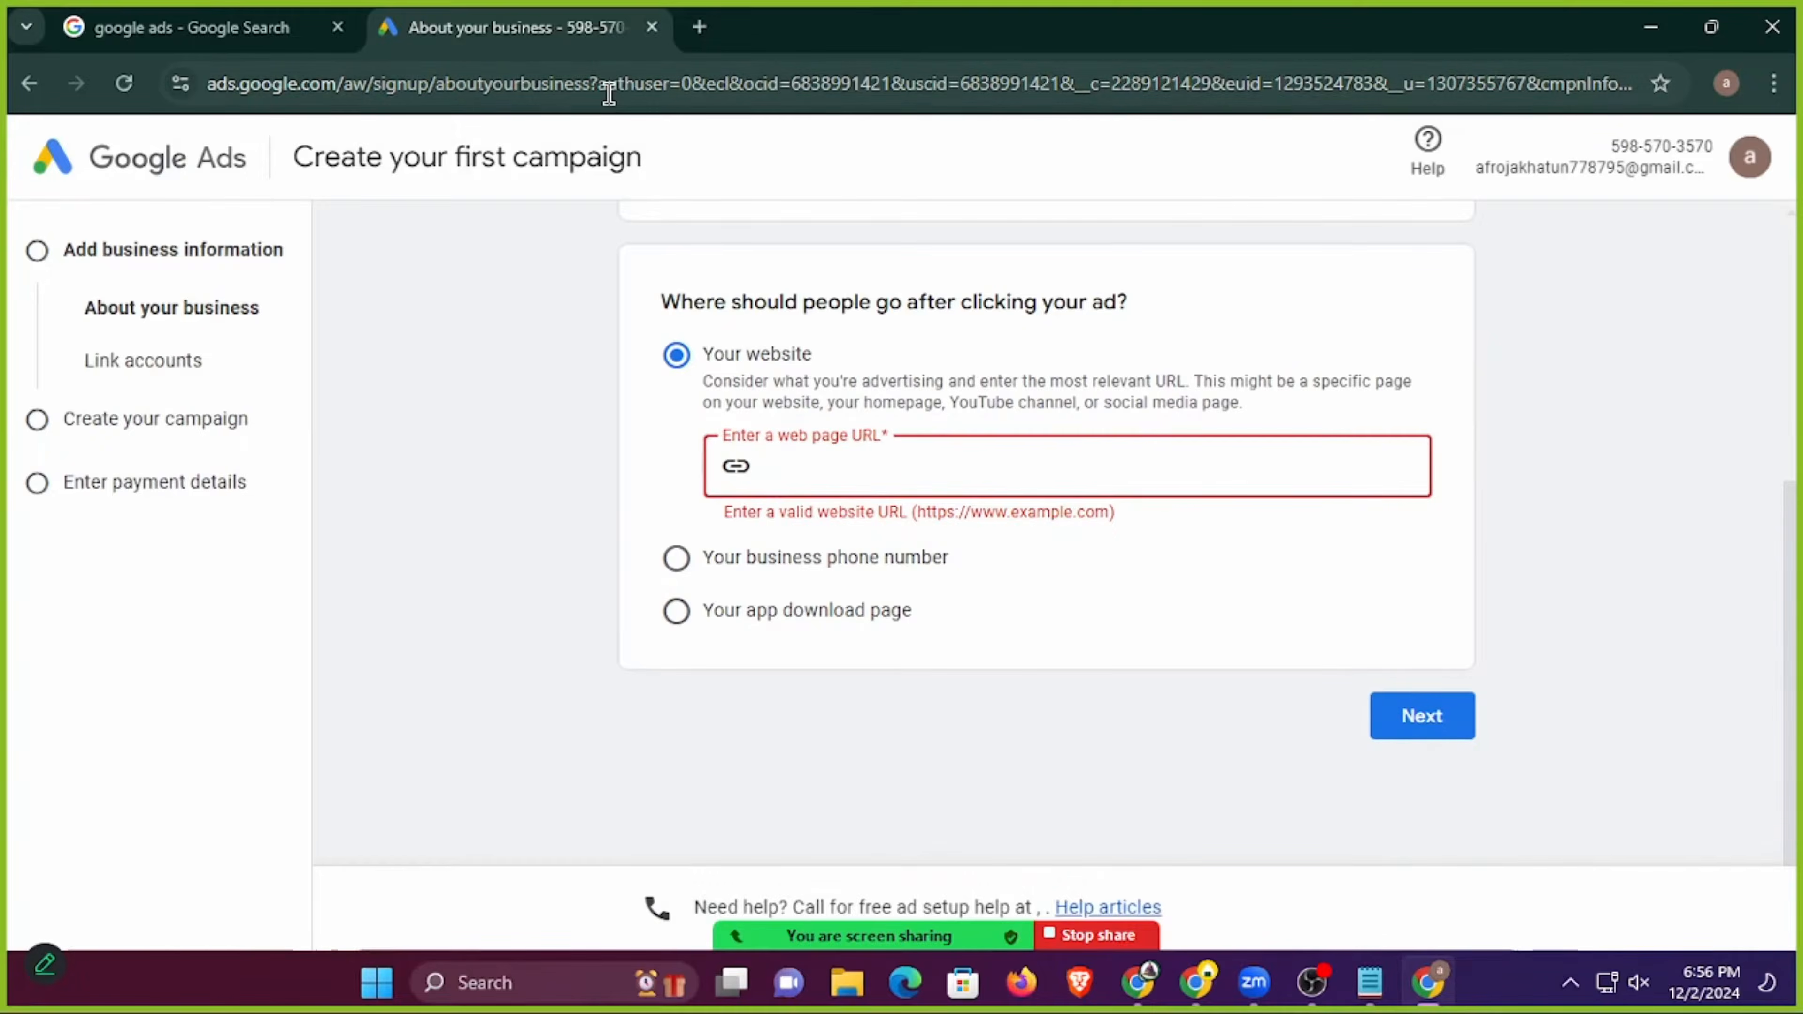
left_click(608, 87)
left_click(857, 462)
key("ctrl+v")
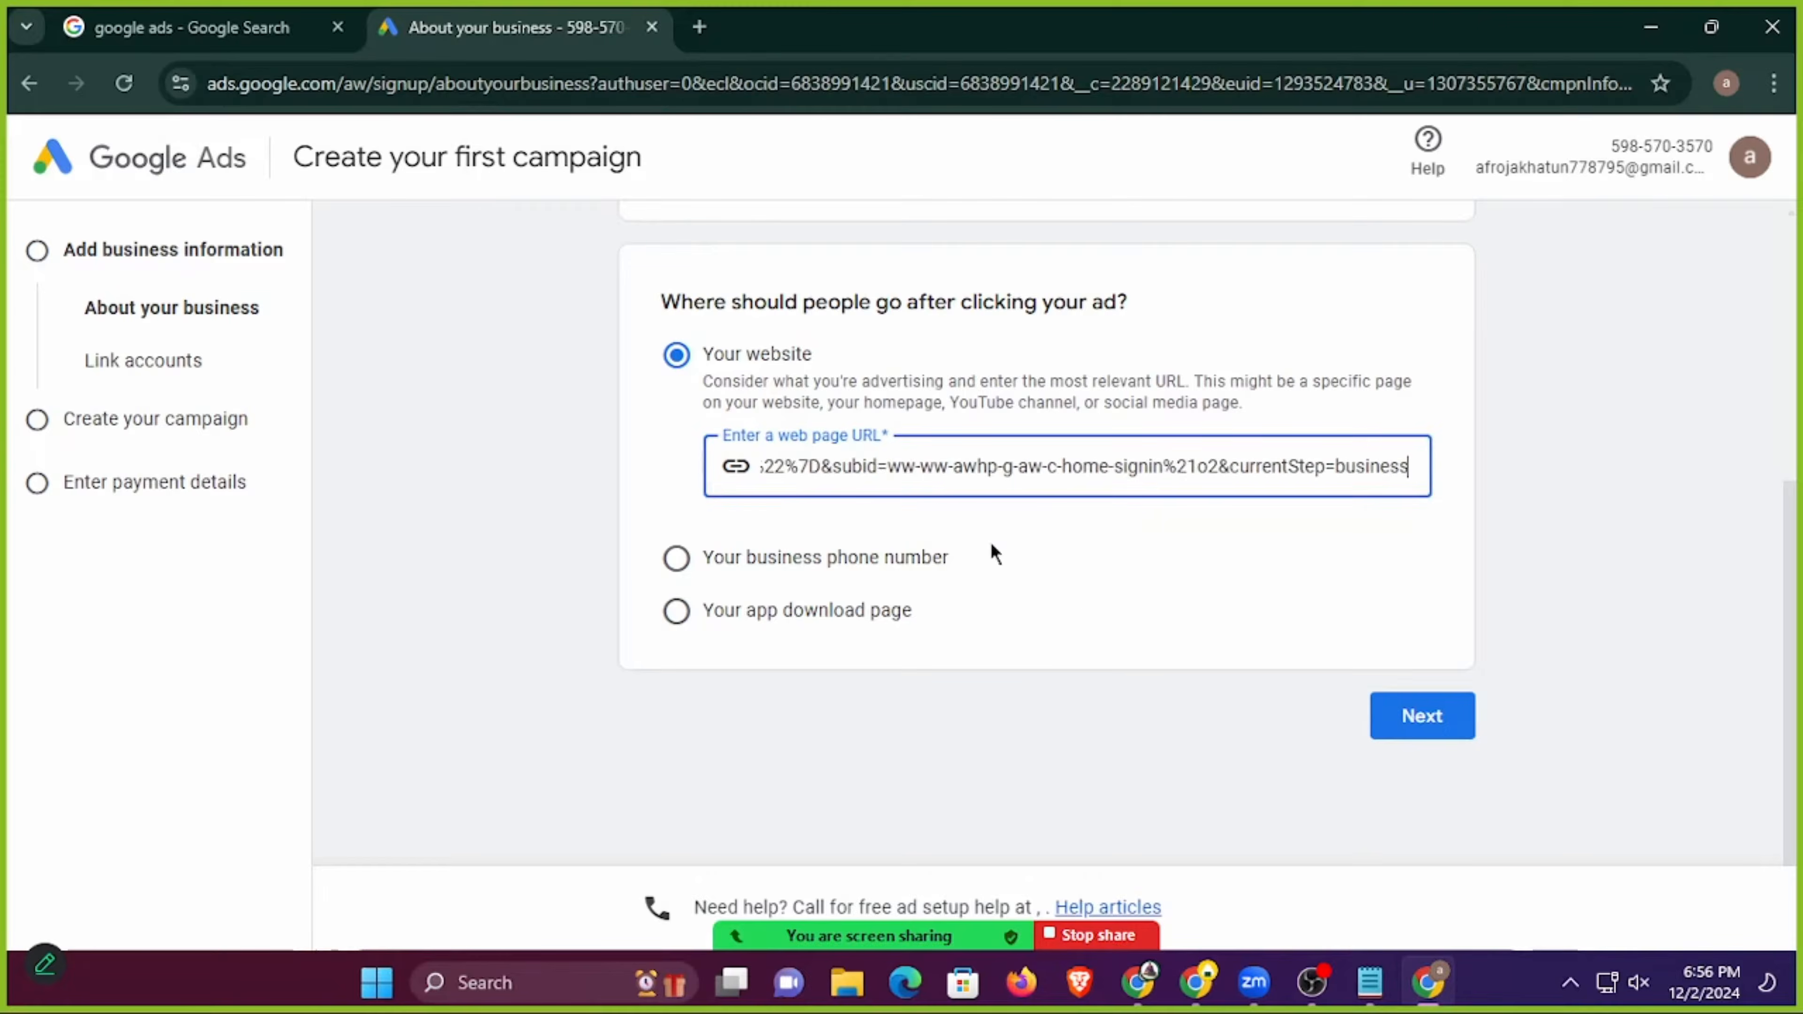
left_click(1448, 725)
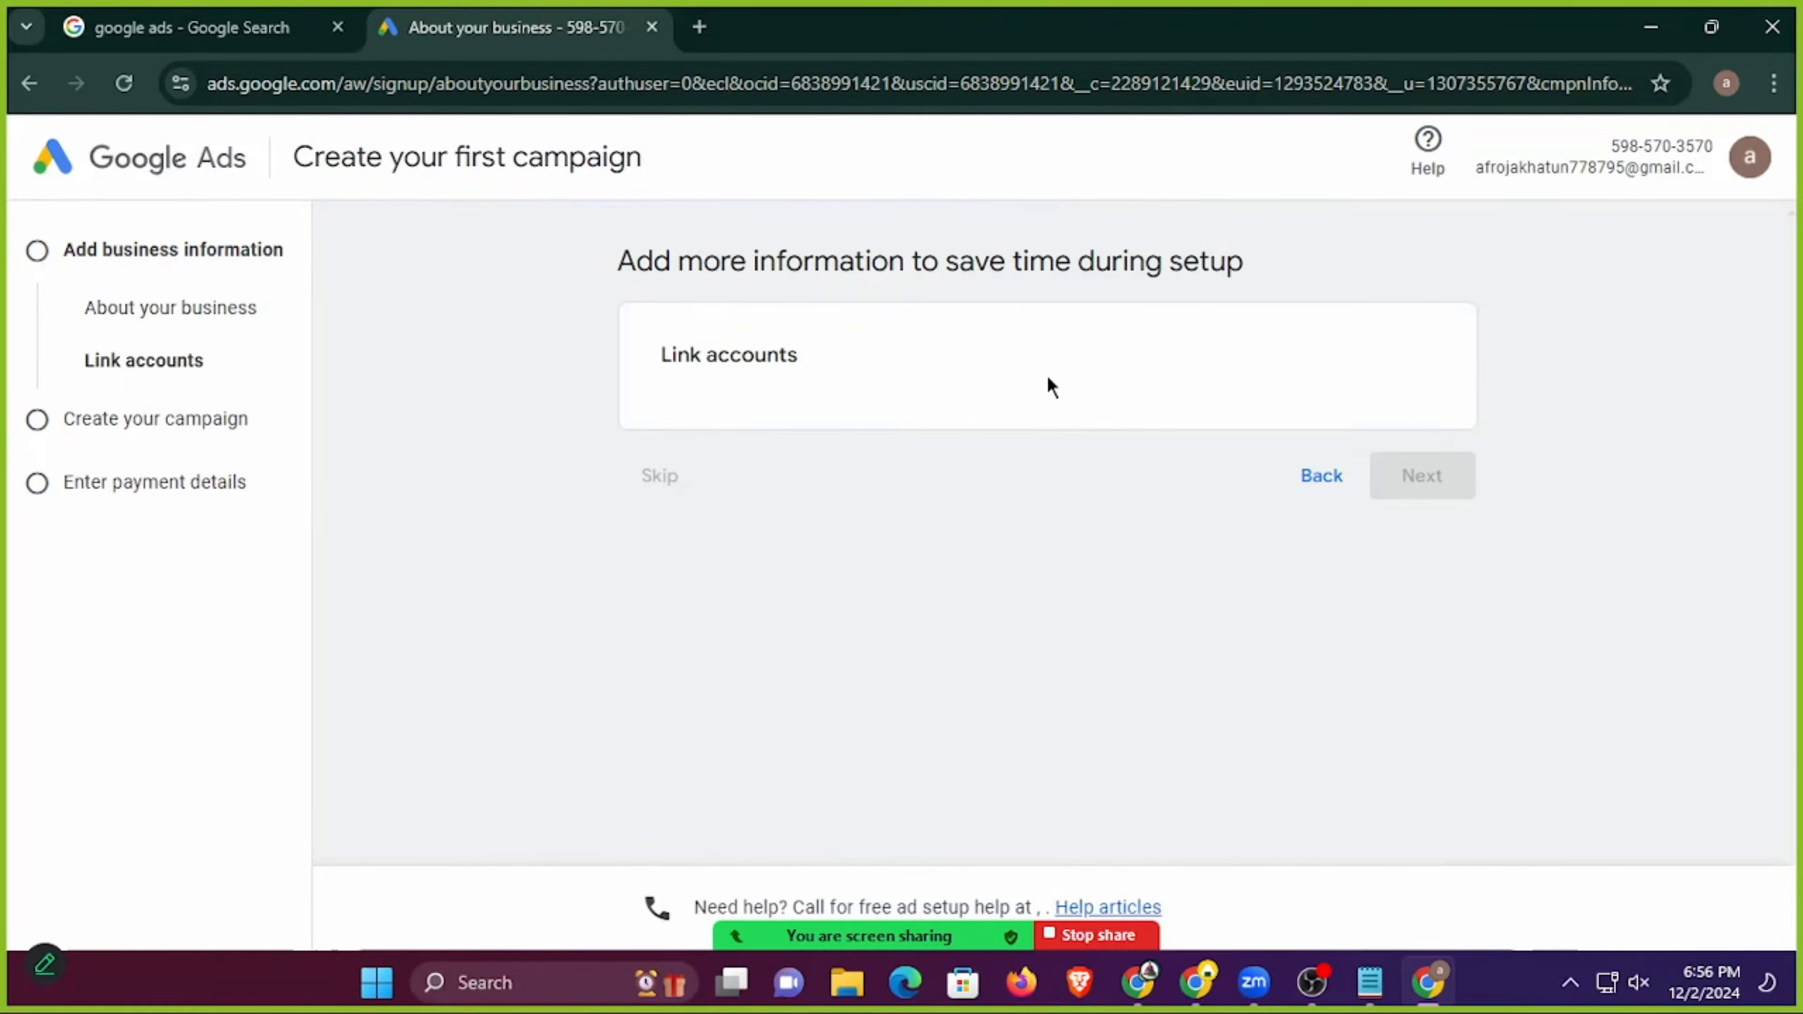
Skip linking accounts and choosing a goal, and leave campaign creation at the campaign type stage.
scroll(723, 747, "down", 1)
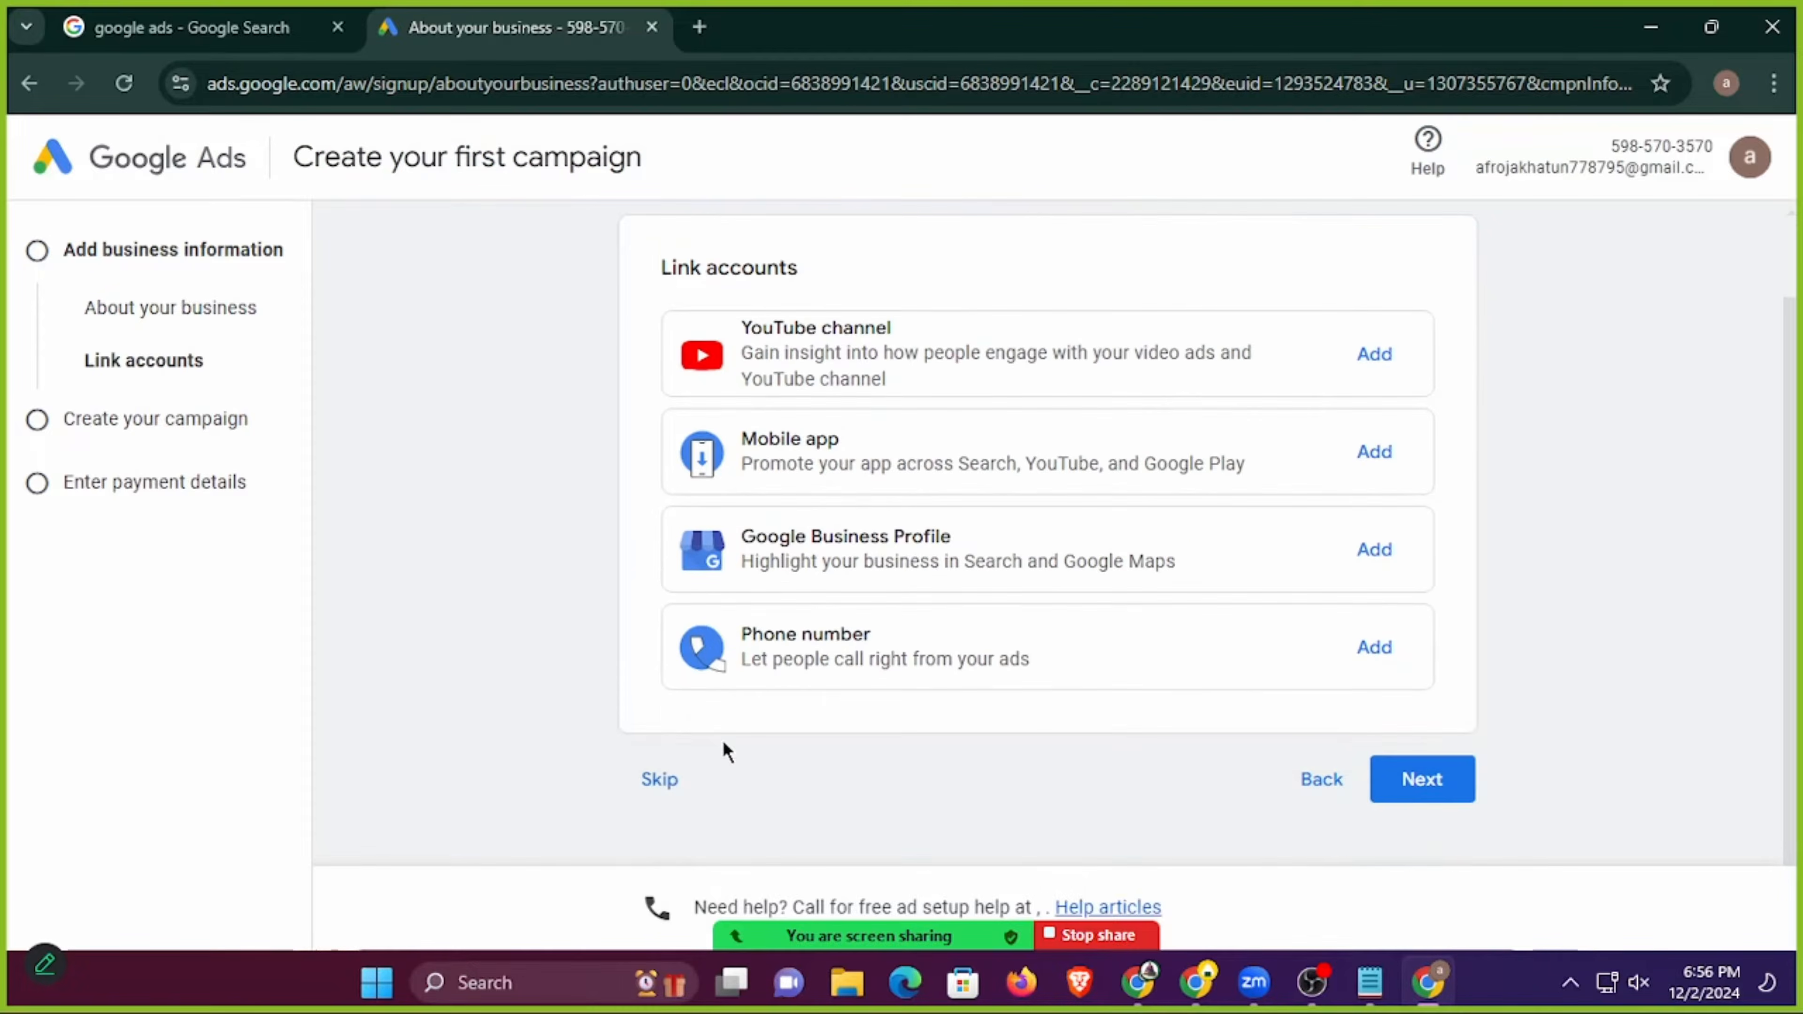
left_click(660, 779)
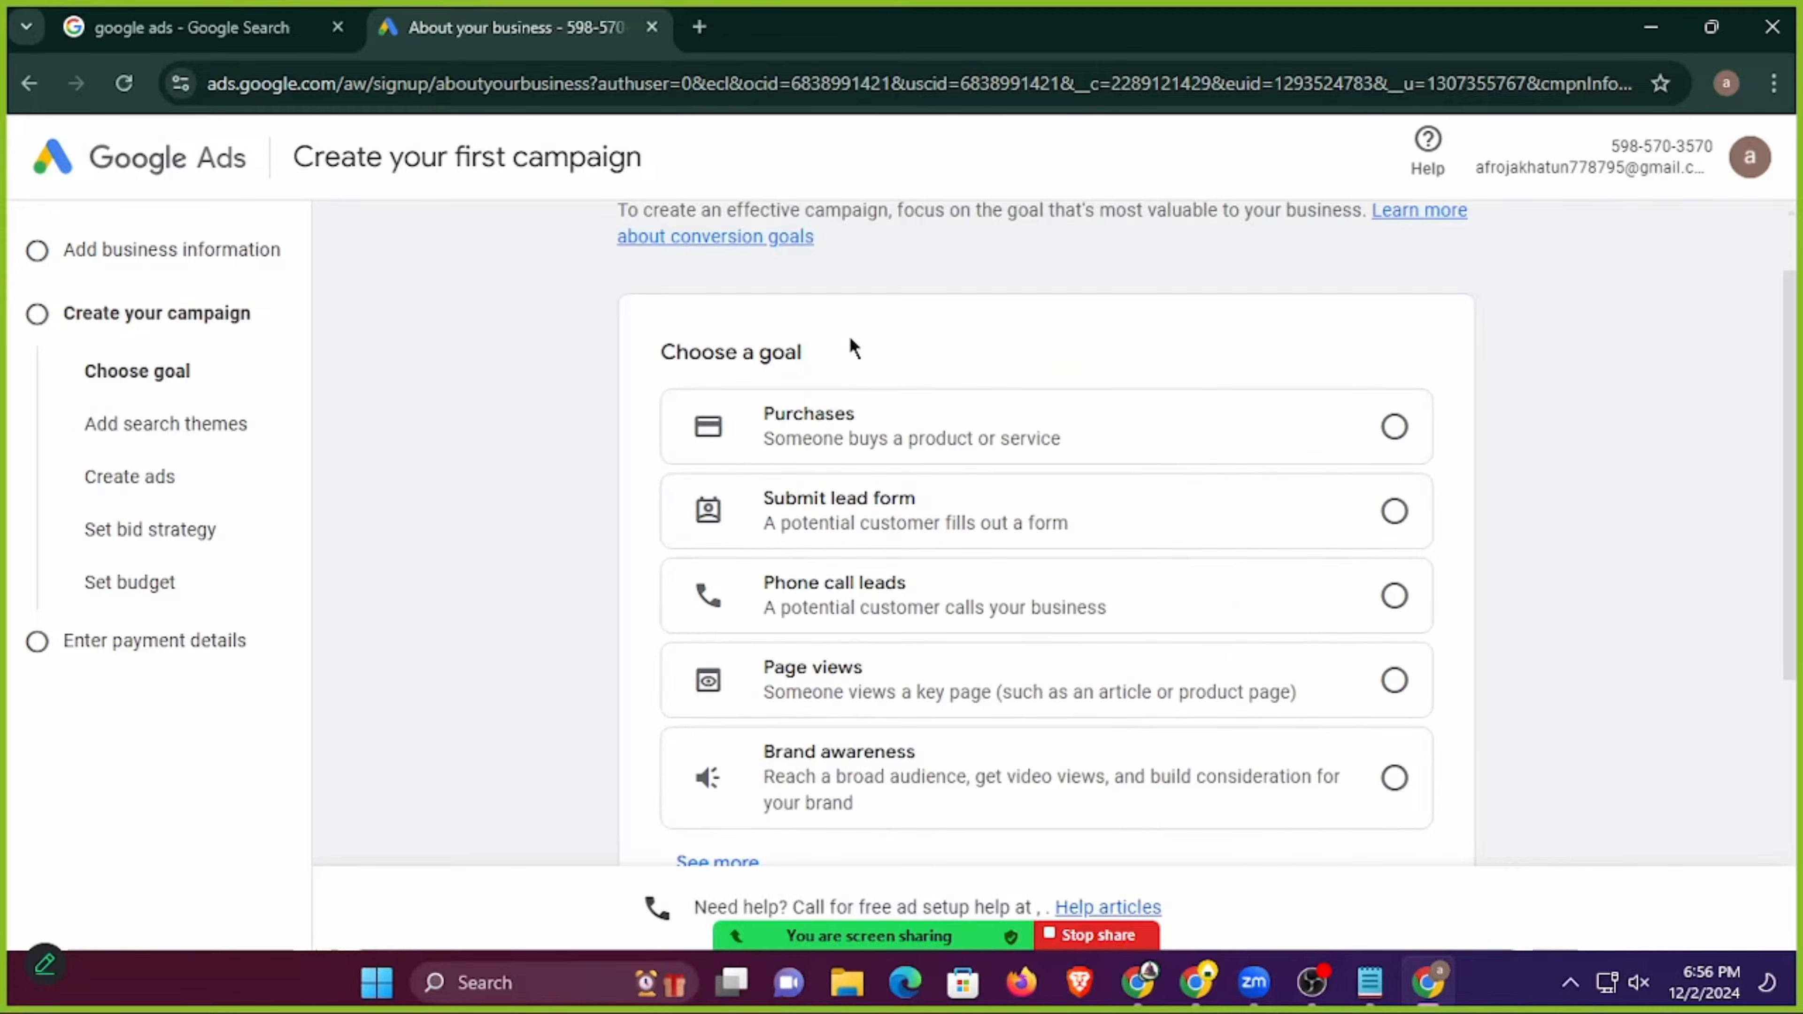
scroll(798, 532, "down", 5)
left_click(671, 527)
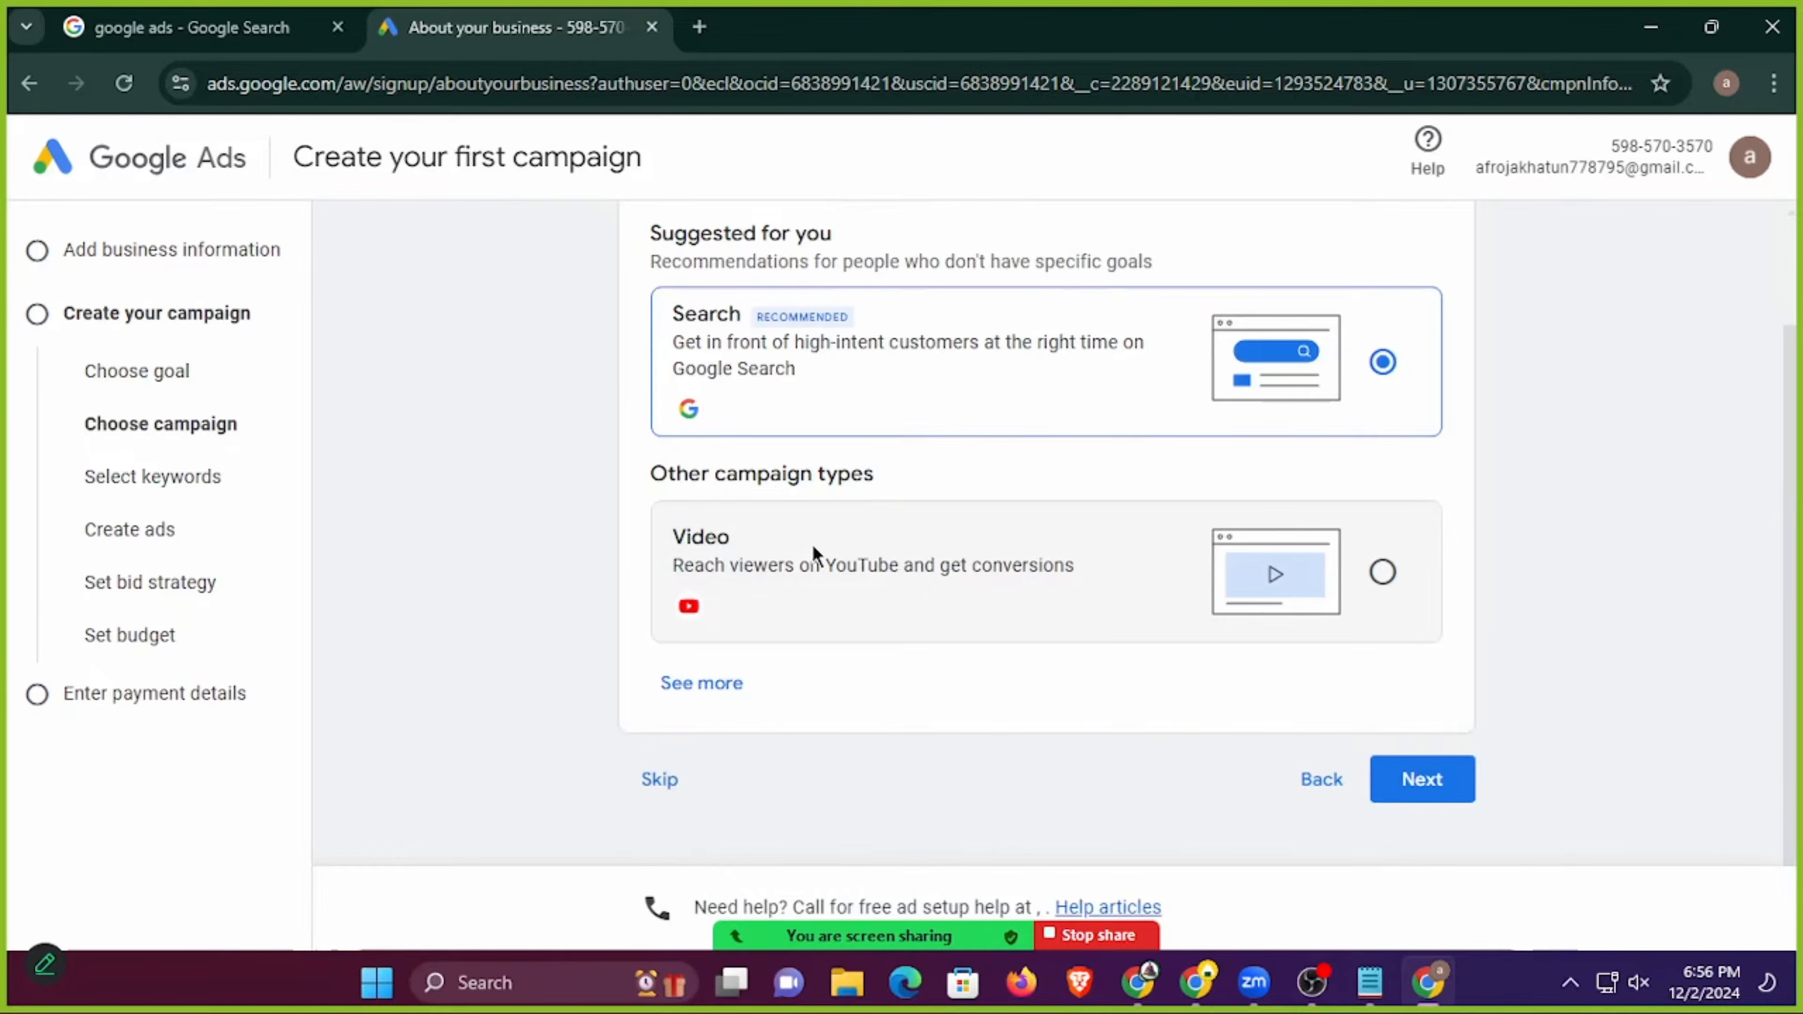
left_click(665, 777)
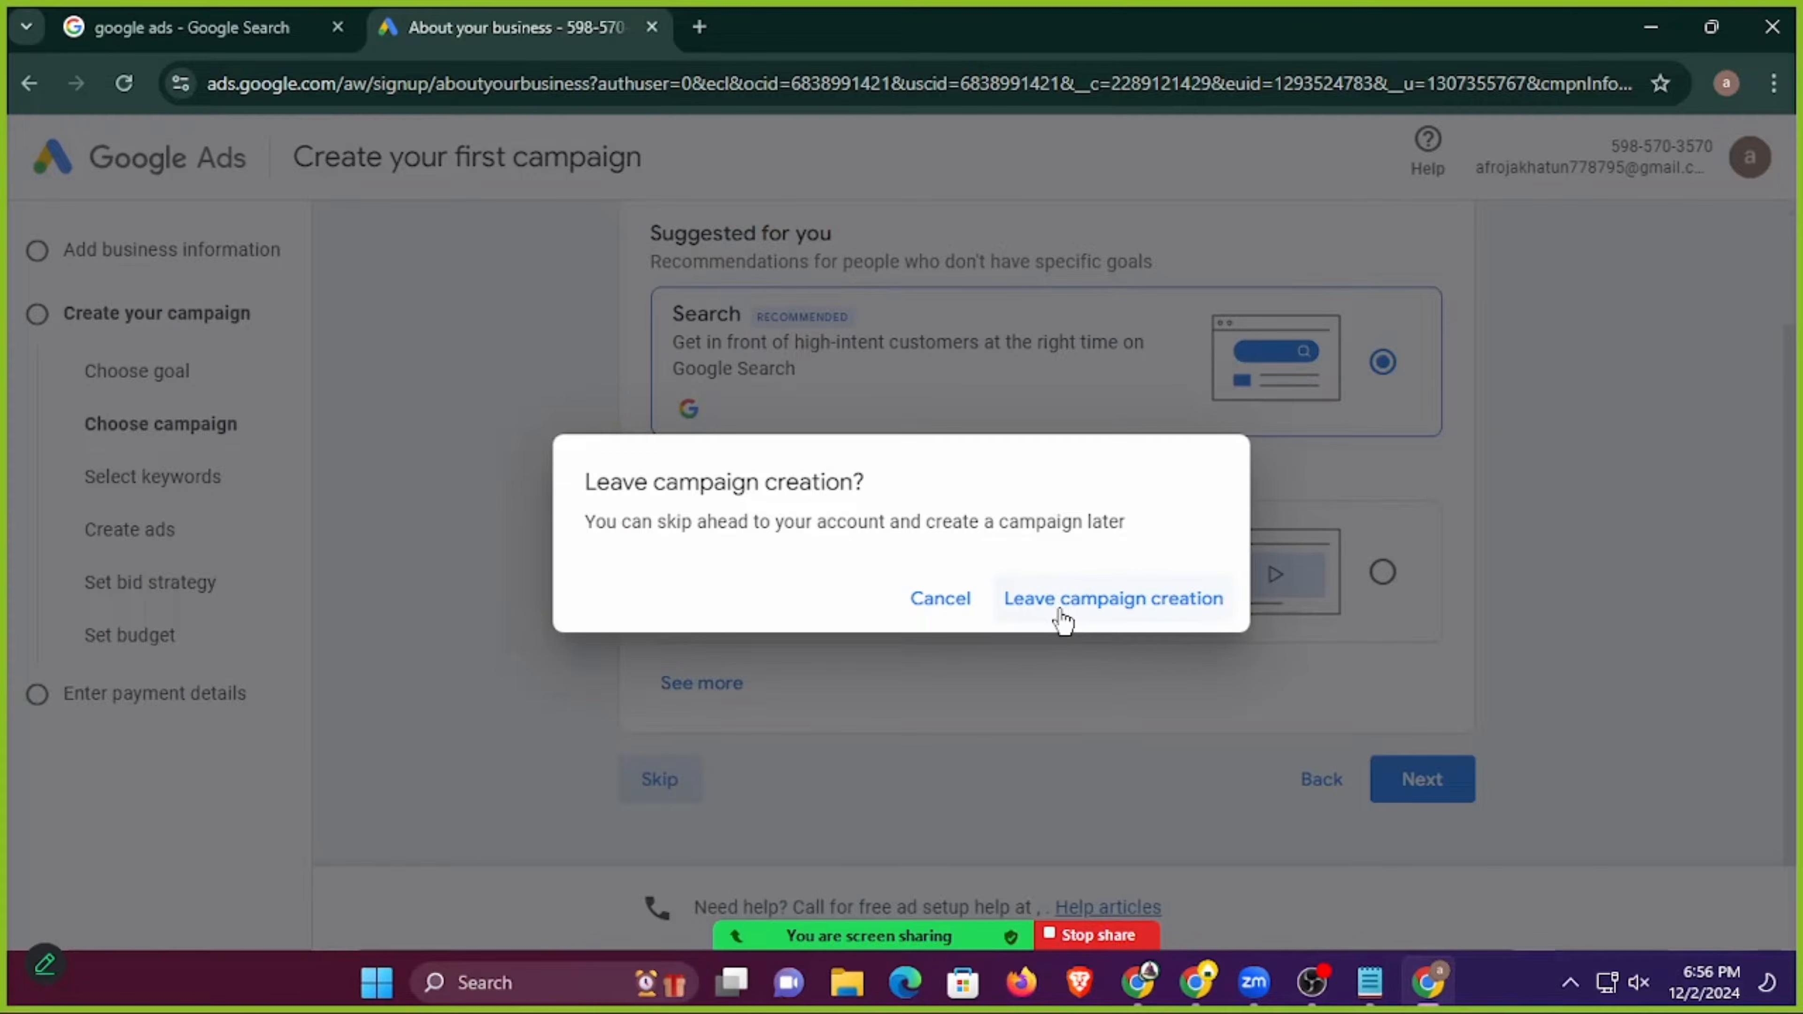
left_click(1111, 611)
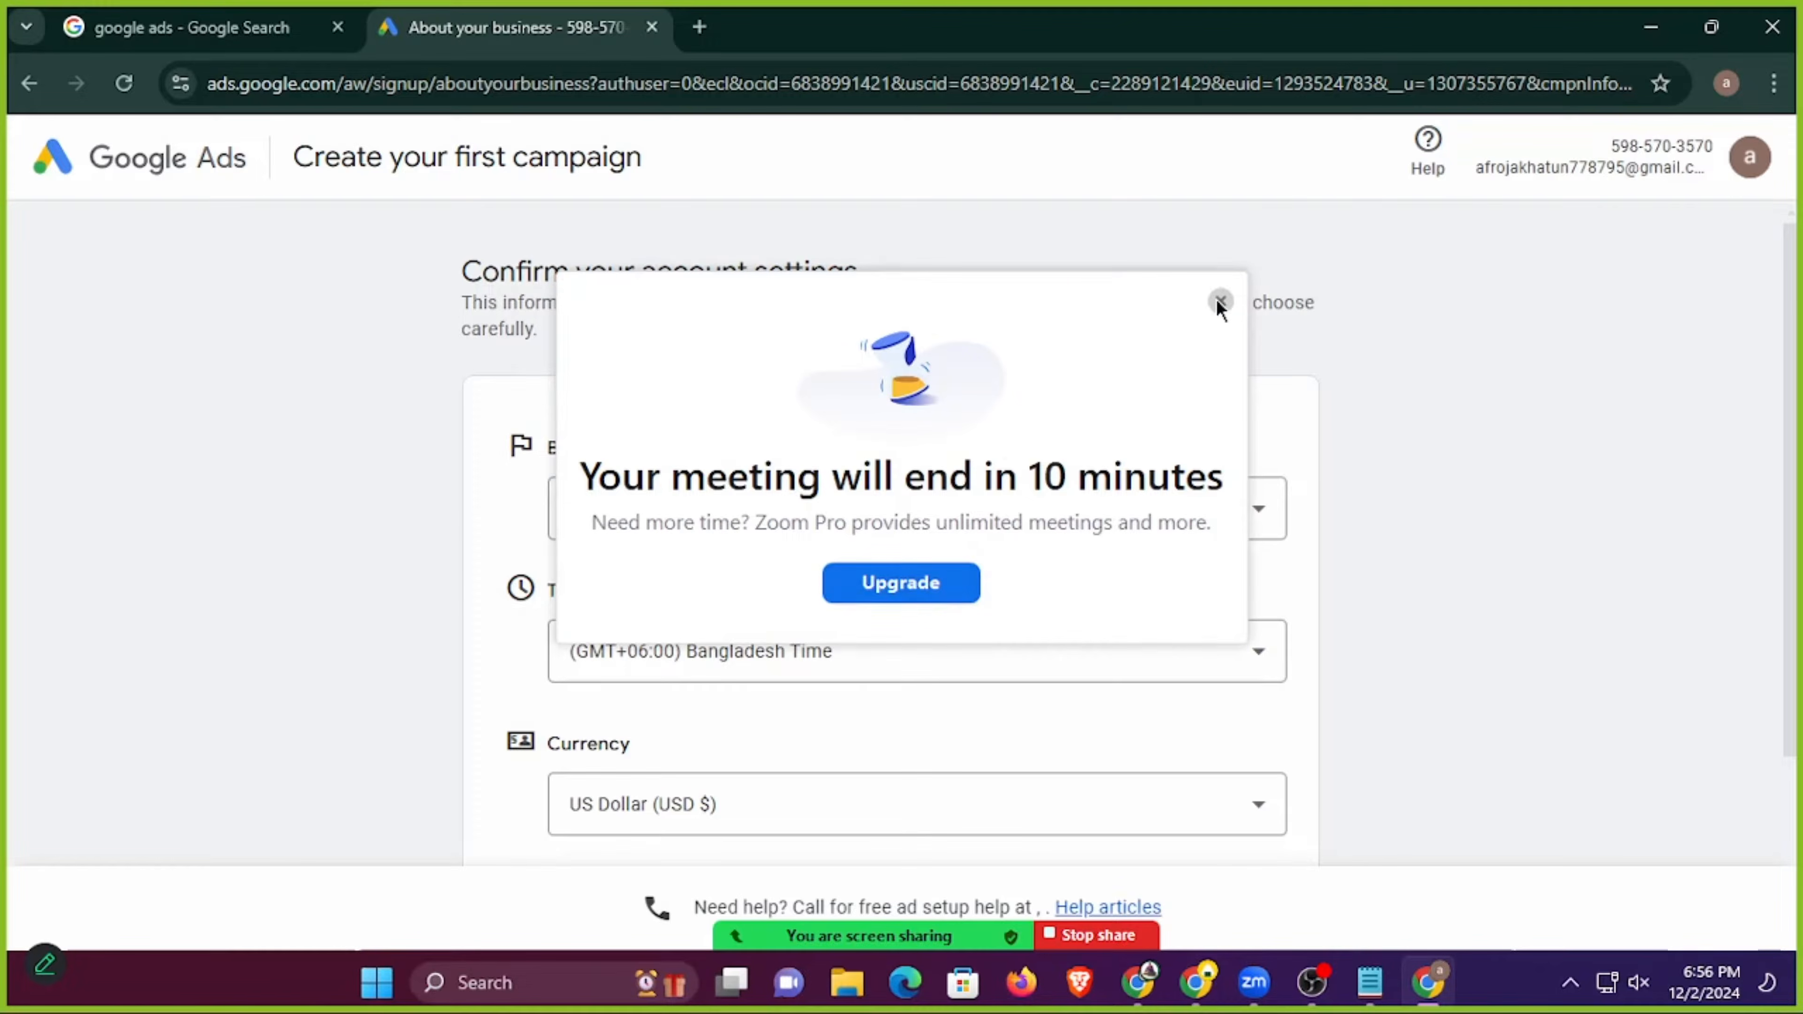
Dismiss the meeting notice, move the screen-sharing bar out of the way, and accept the preset billing country, time zone and currency.
left_click(1219, 302)
scroll(748, 568, "down", 3)
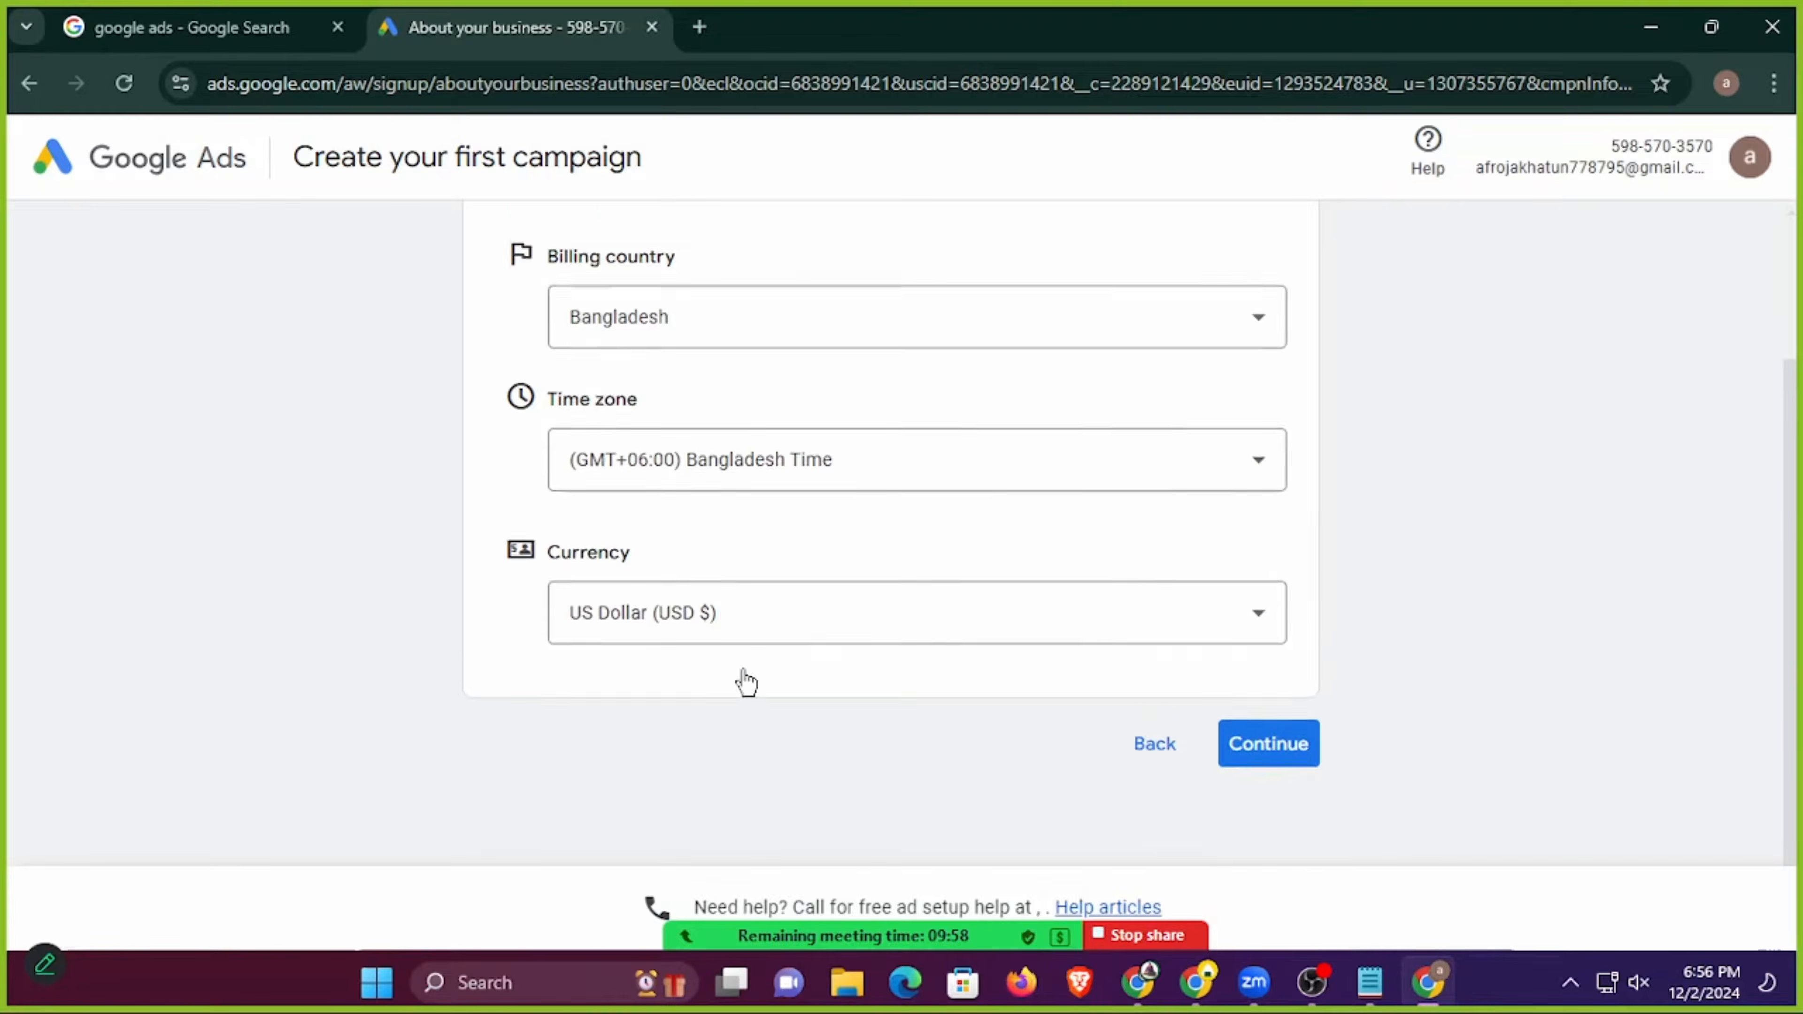
scroll(745, 682, "up", 1)
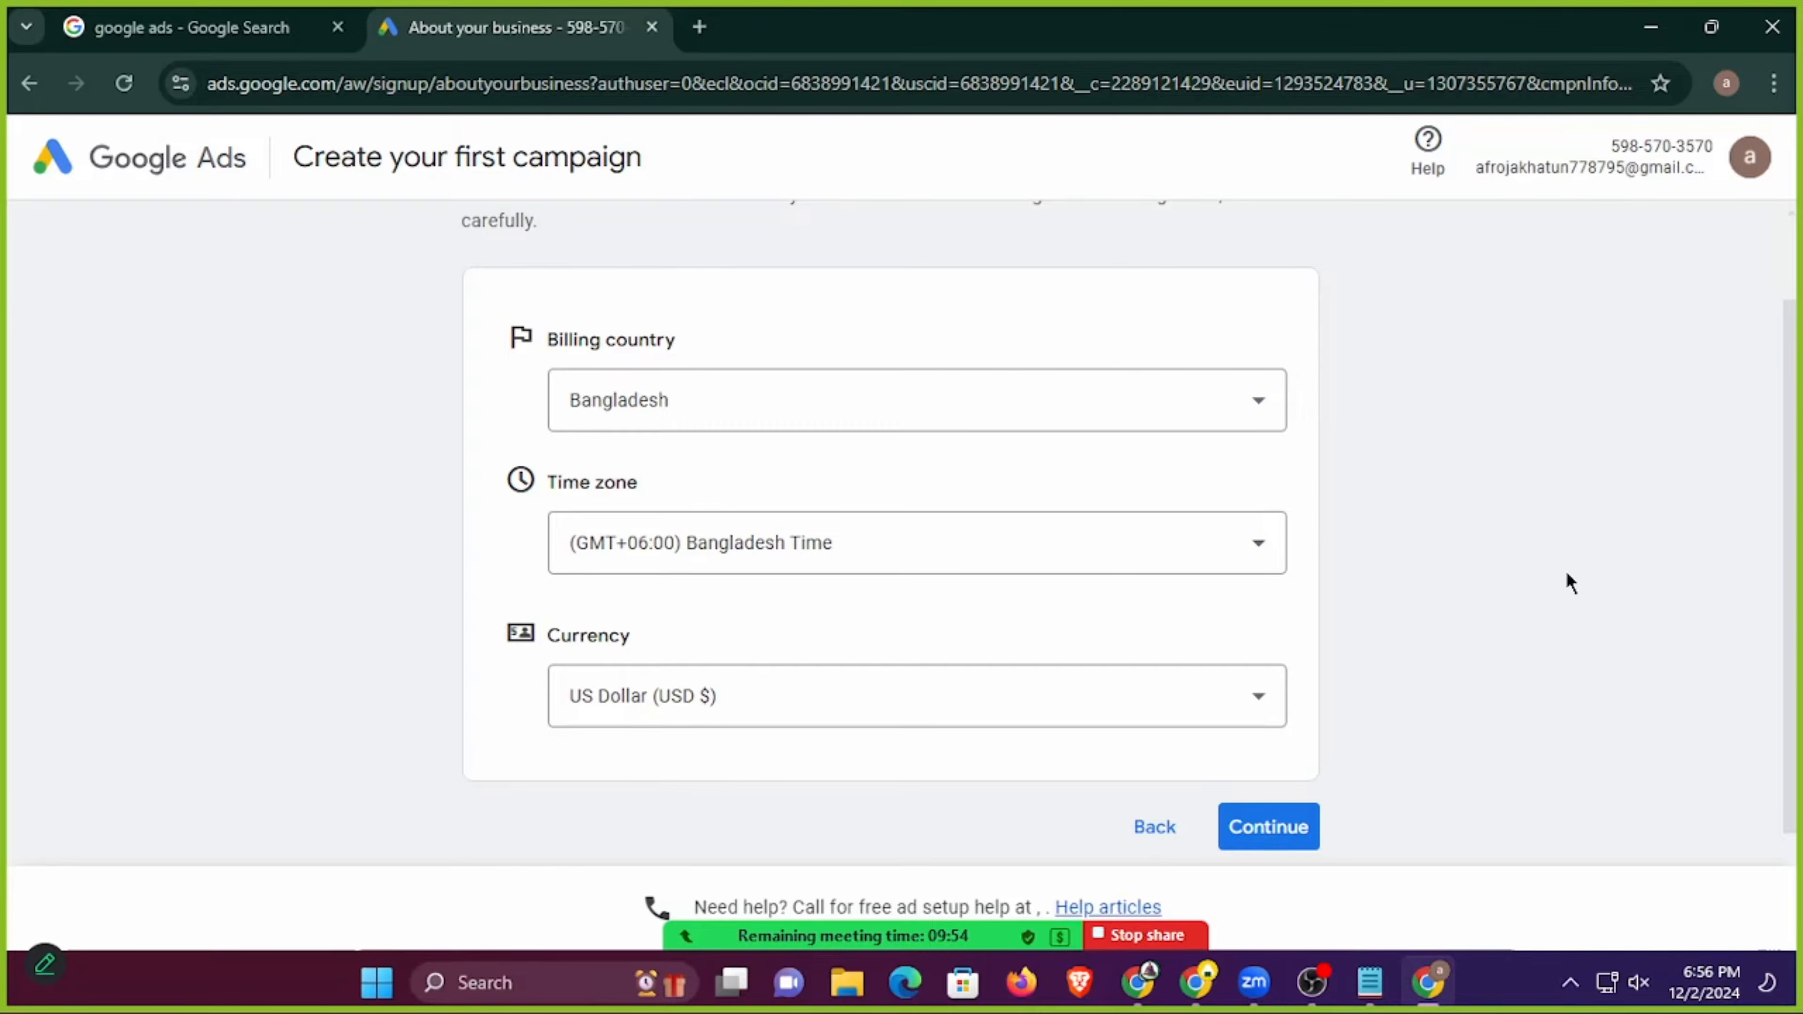
mouse_move(1014, 943)
left_click_drag(1014, 943, 1039, 175)
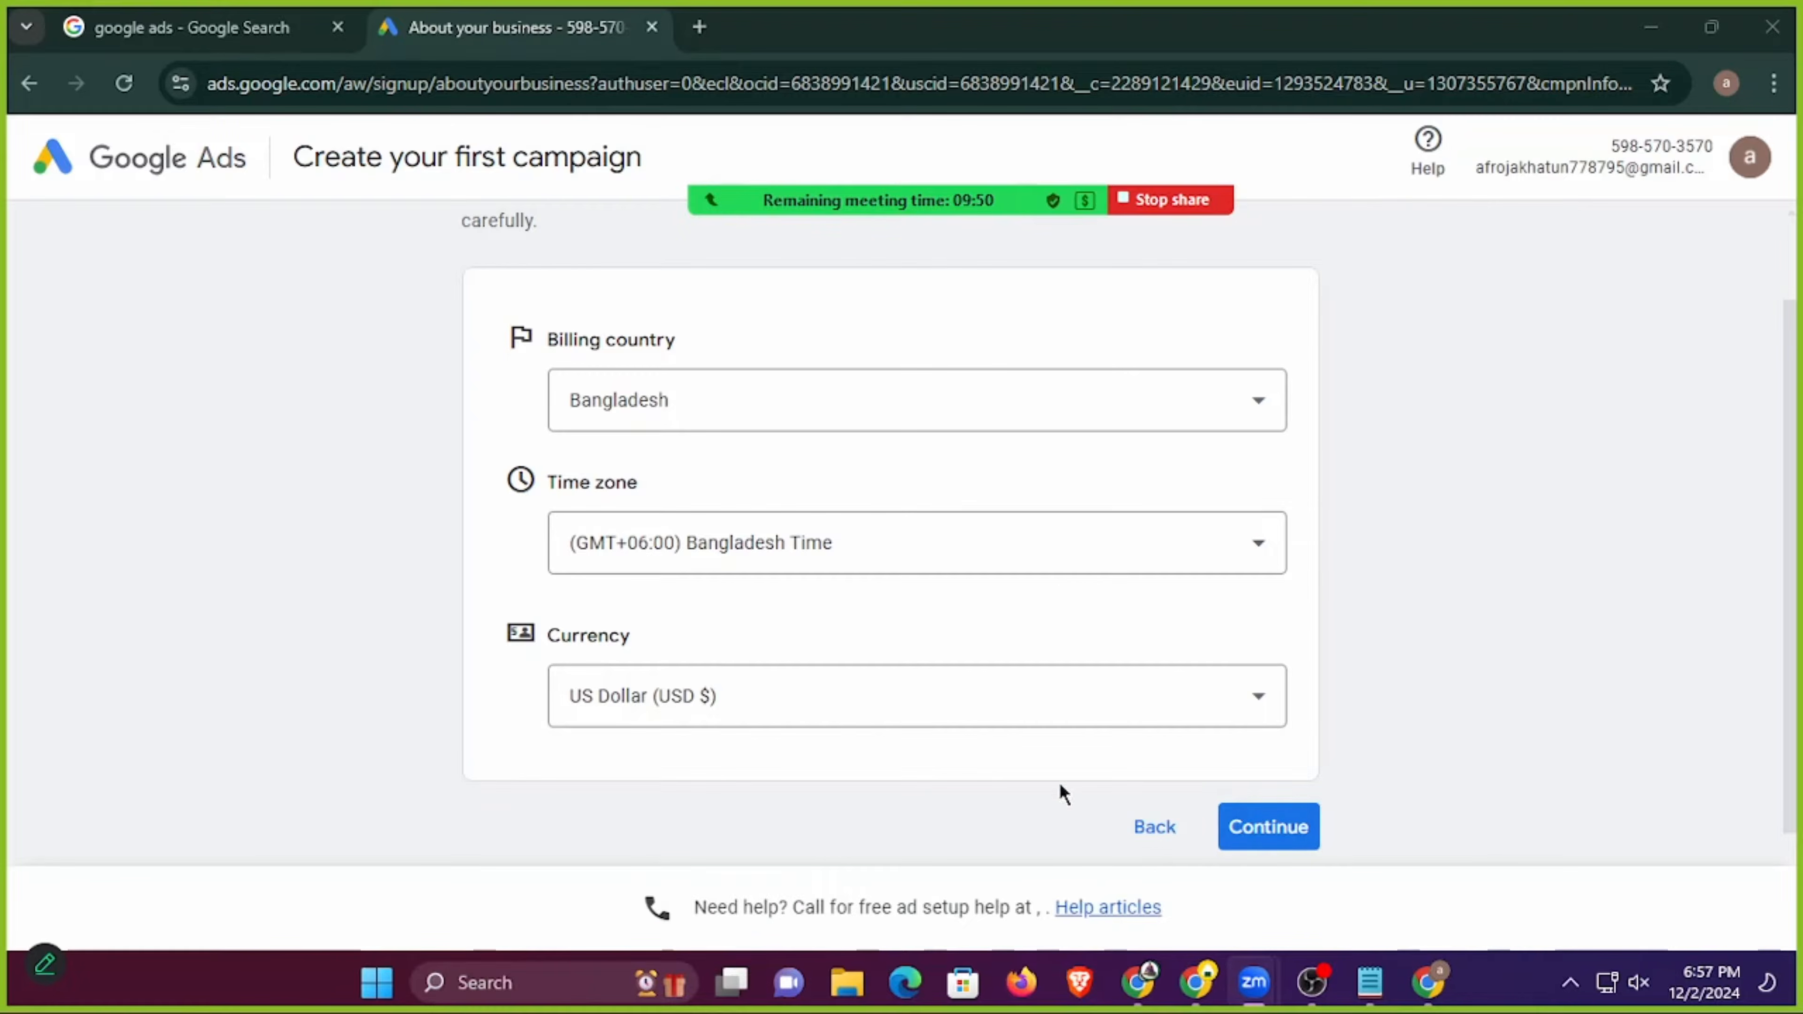
left_click(1298, 828)
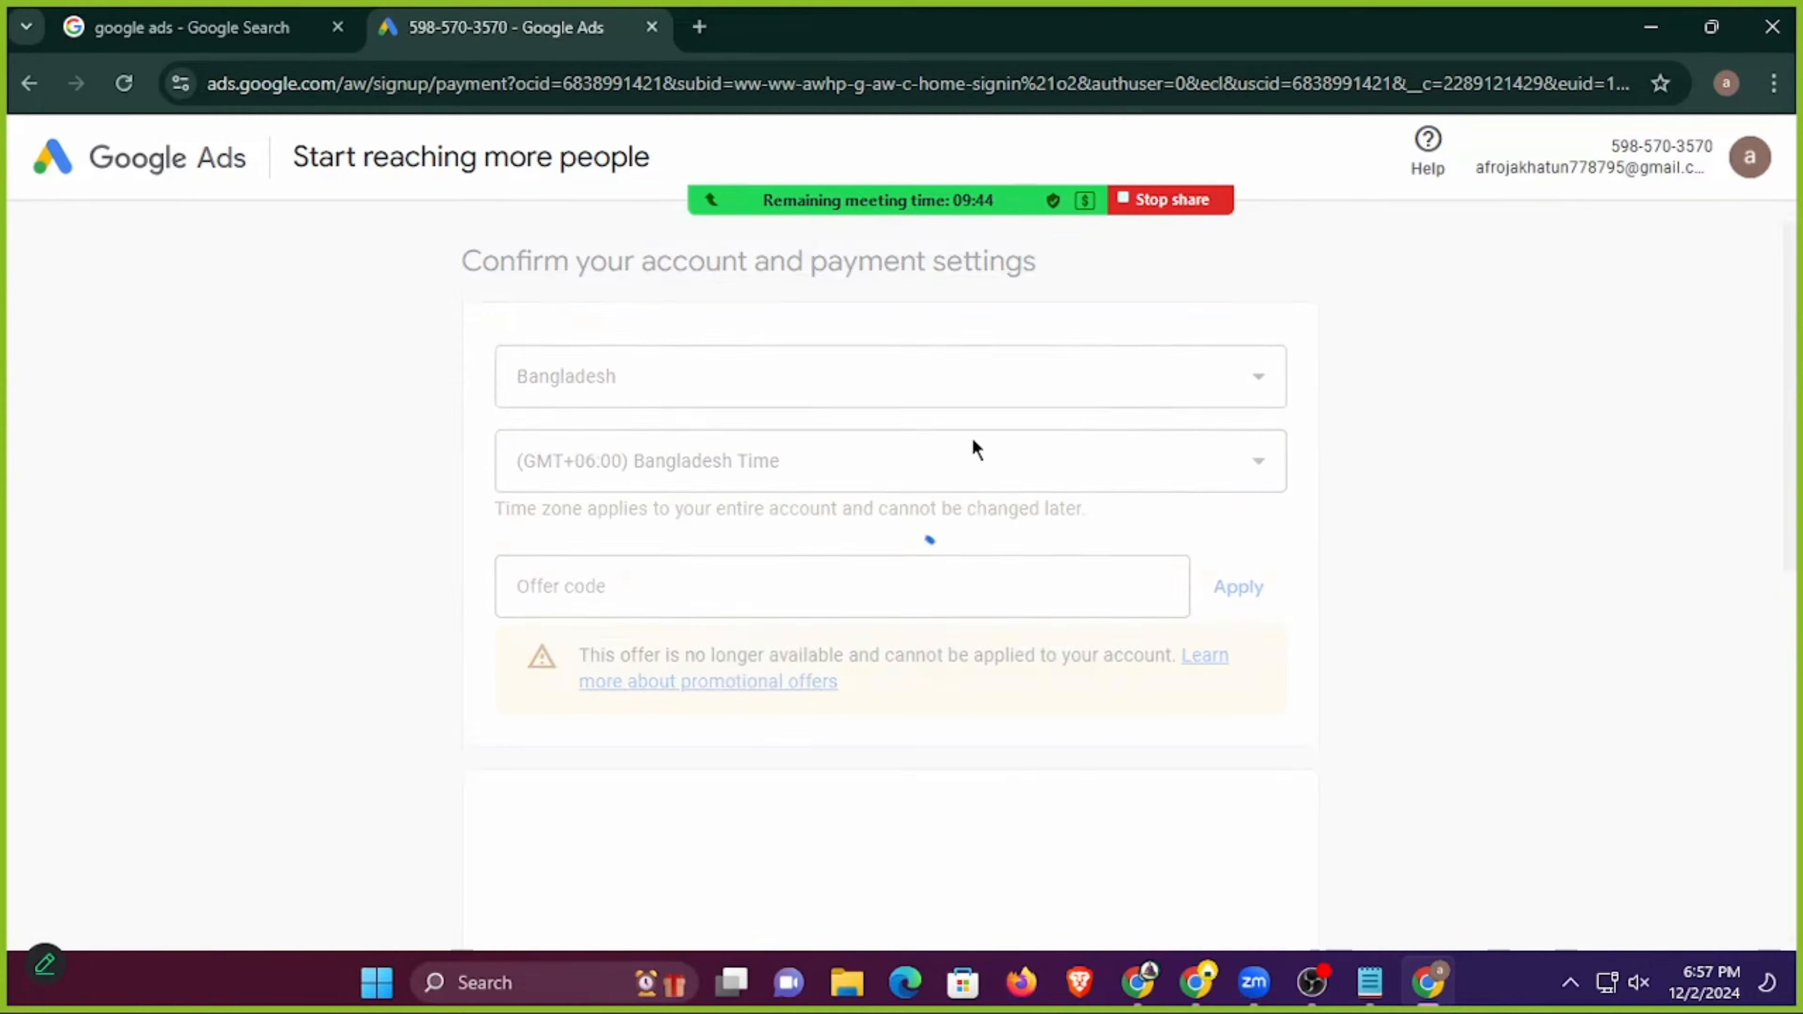
Review the account and payment settings form through to its end, and return to the account settings without submitting.
scroll(1015, 532, "down", 2)
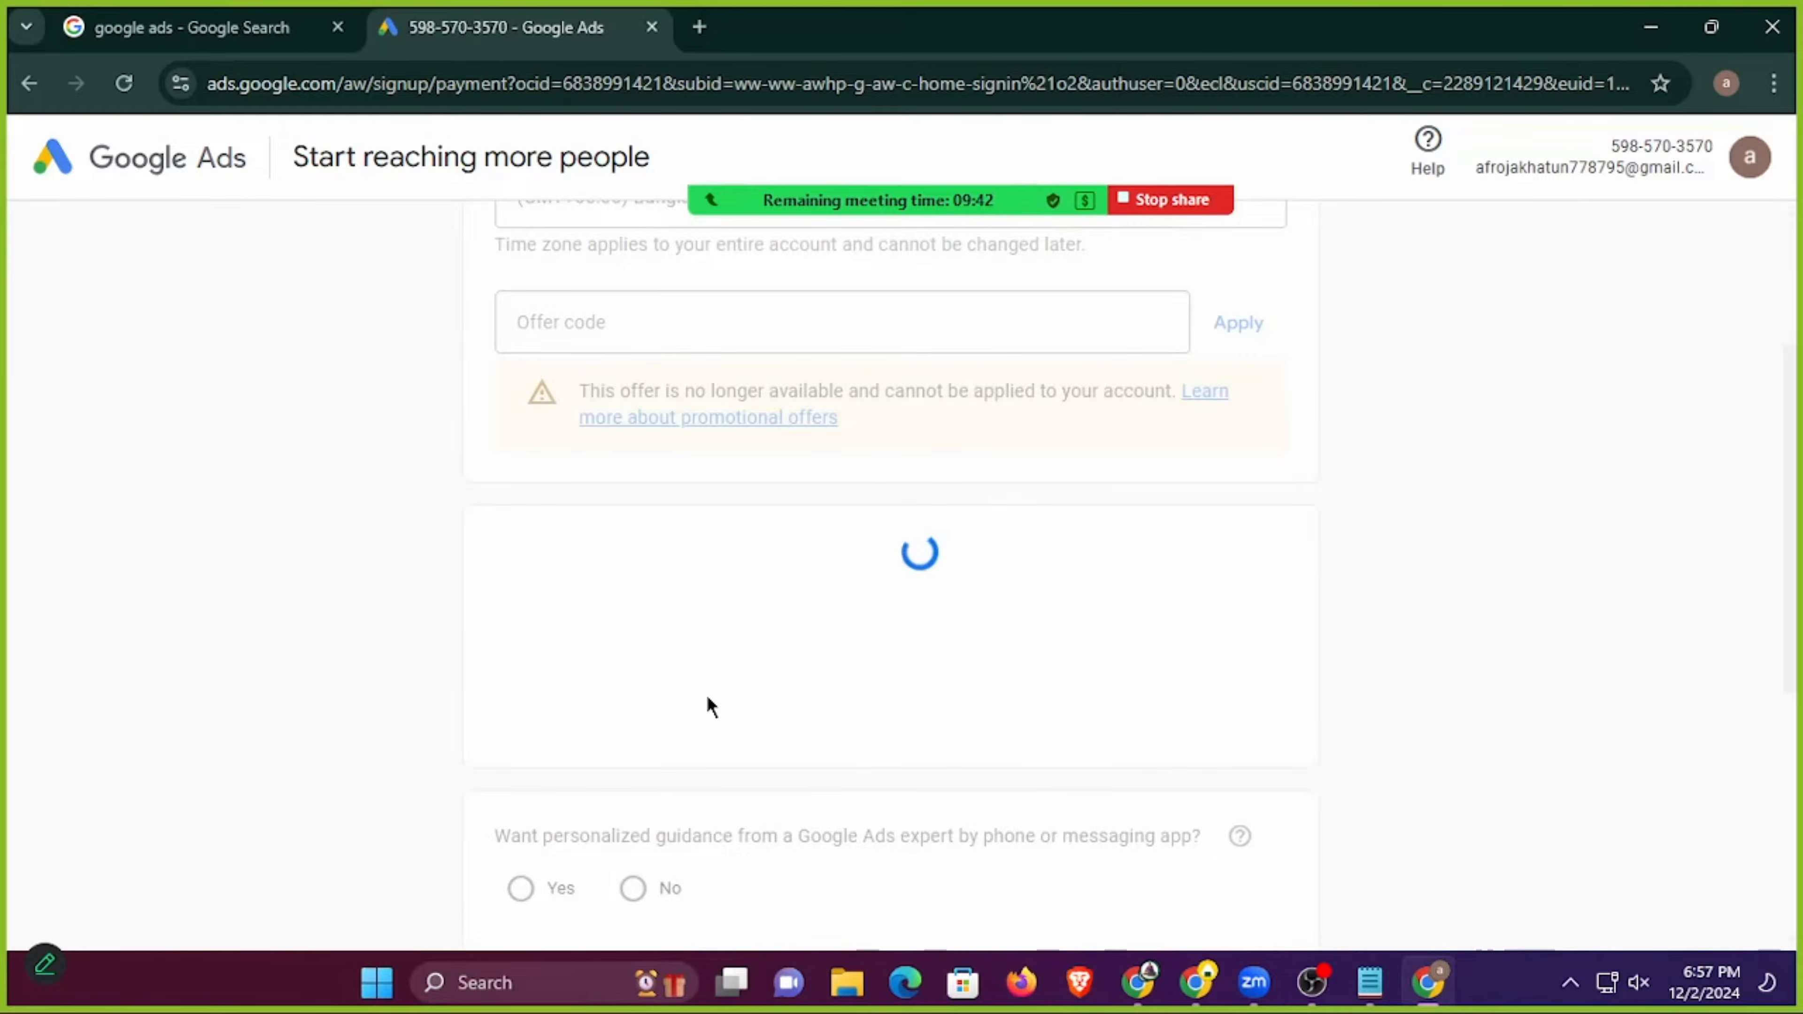
scroll(709, 696, "up", 2)
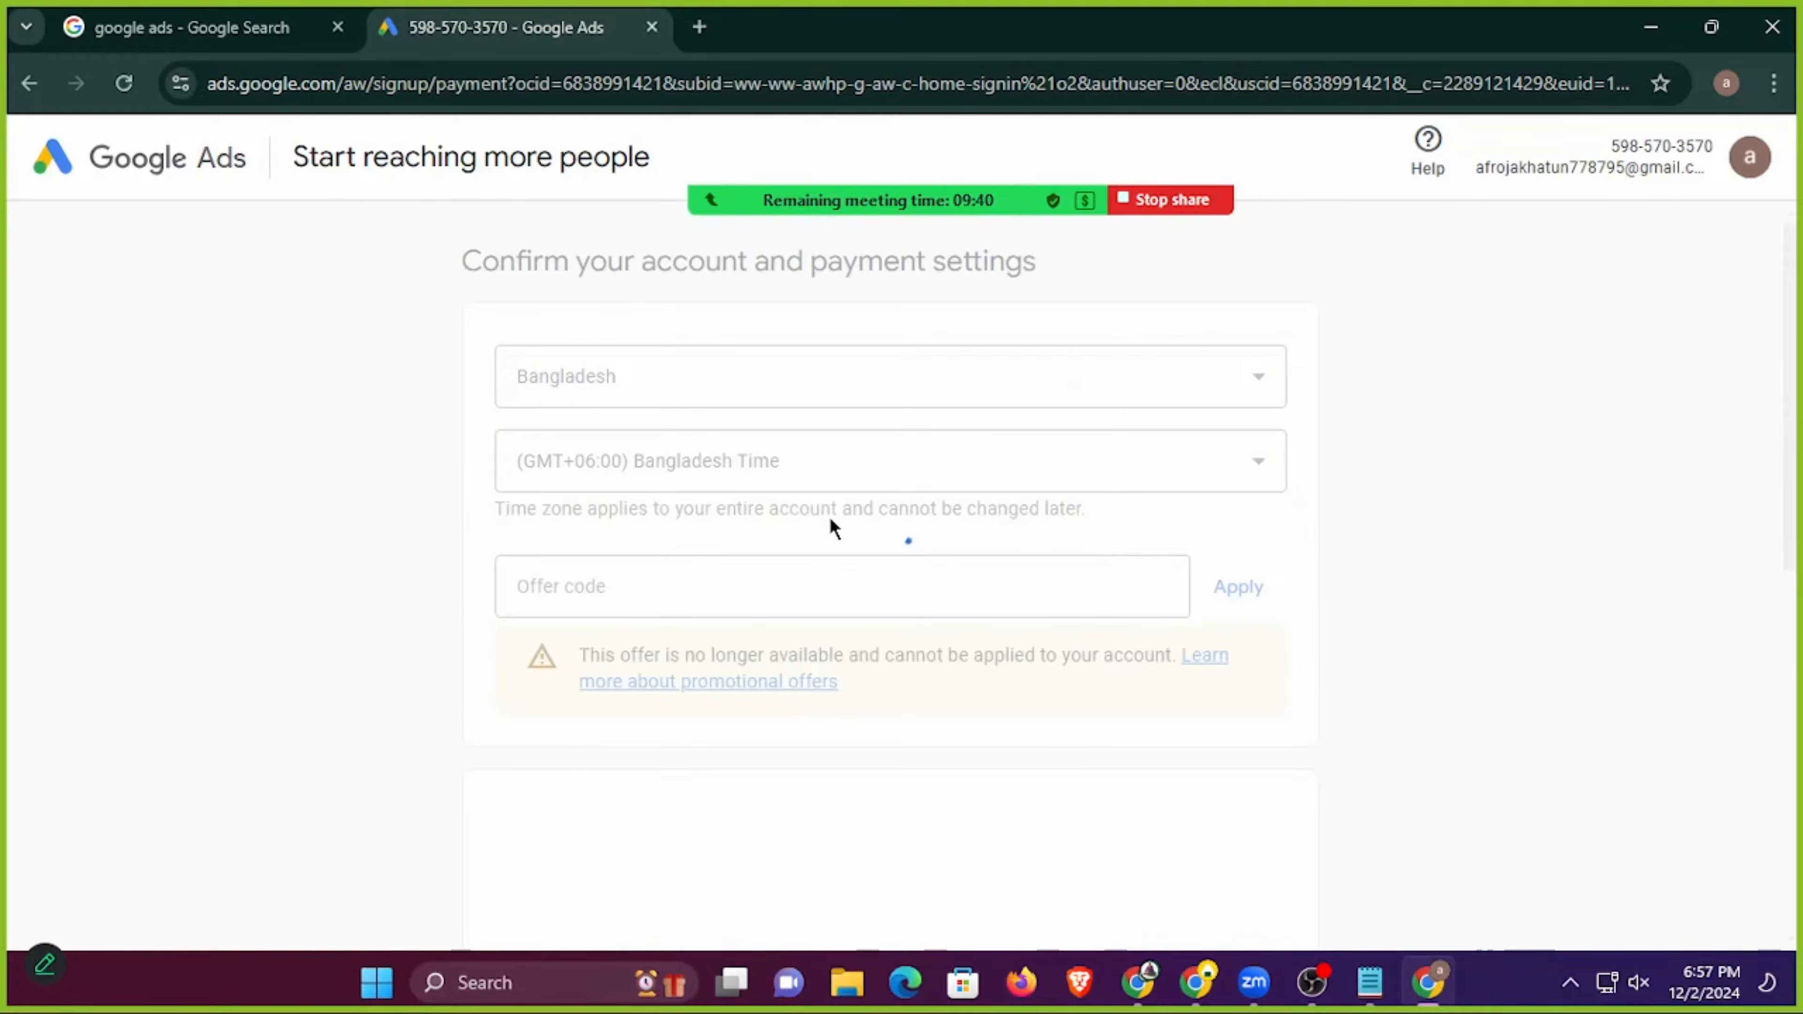
scroll(801, 517, "down", 5)
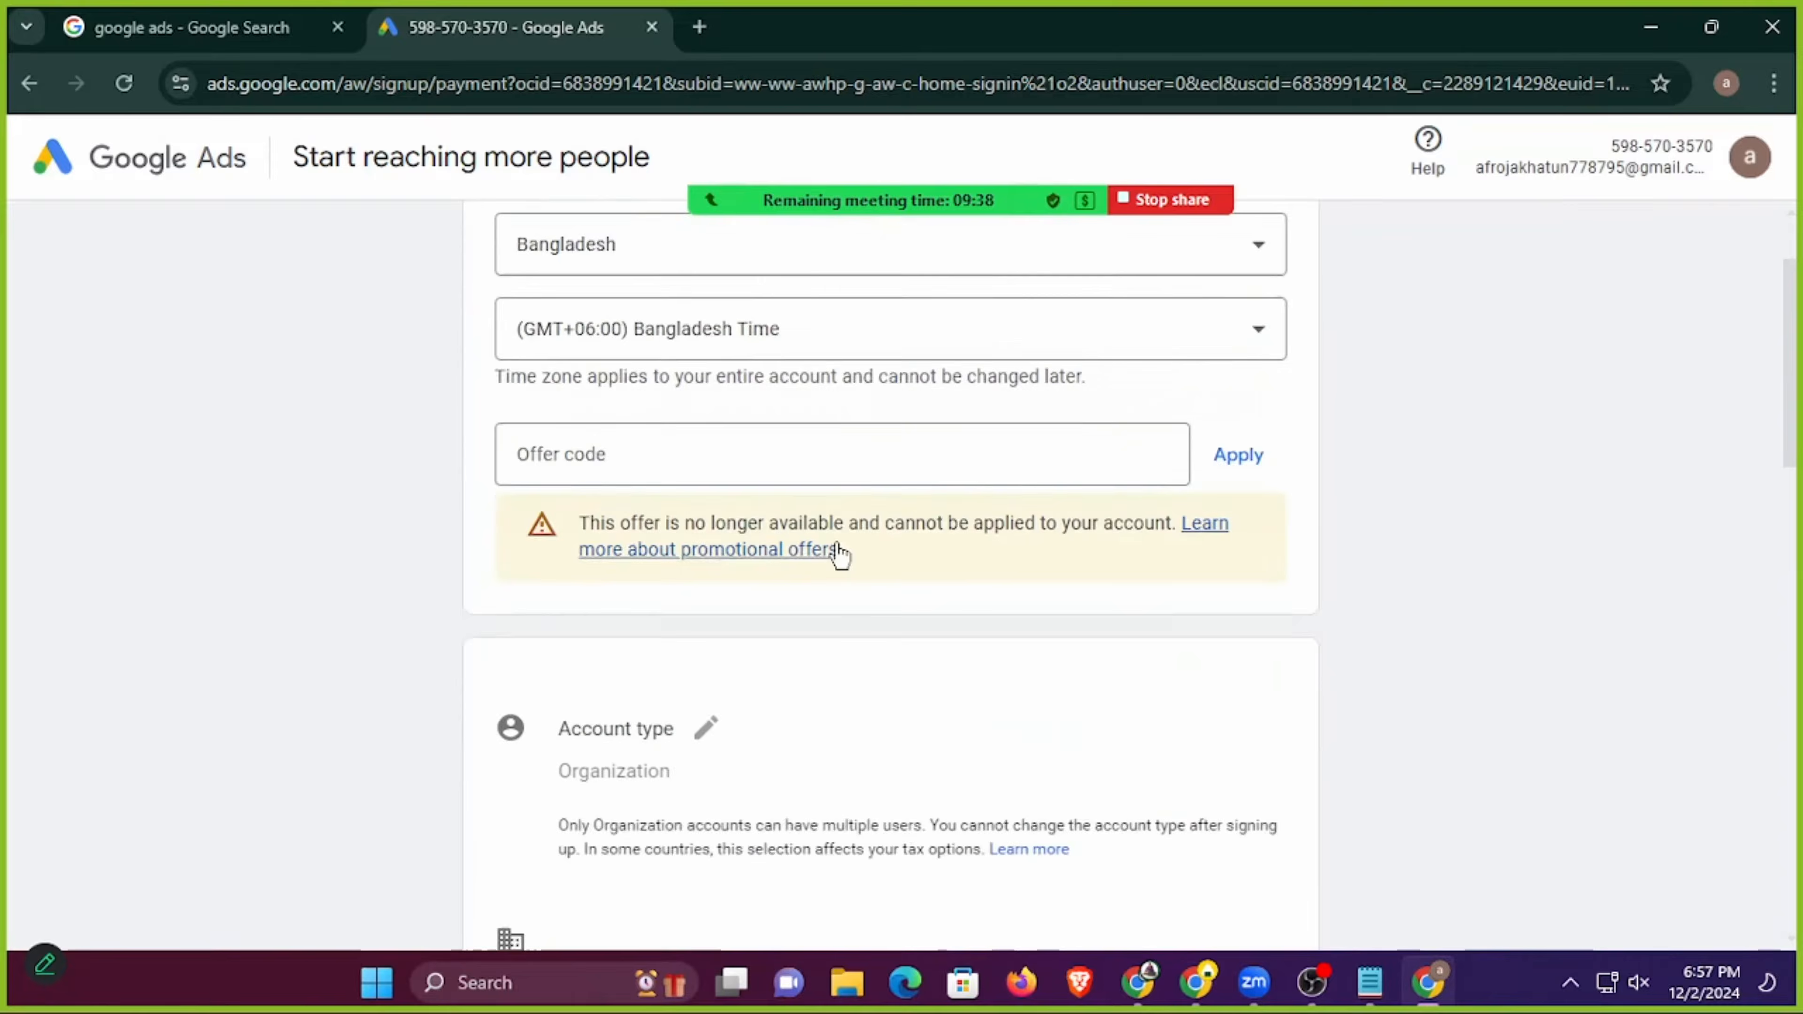
scroll(793, 551, "down", 15)
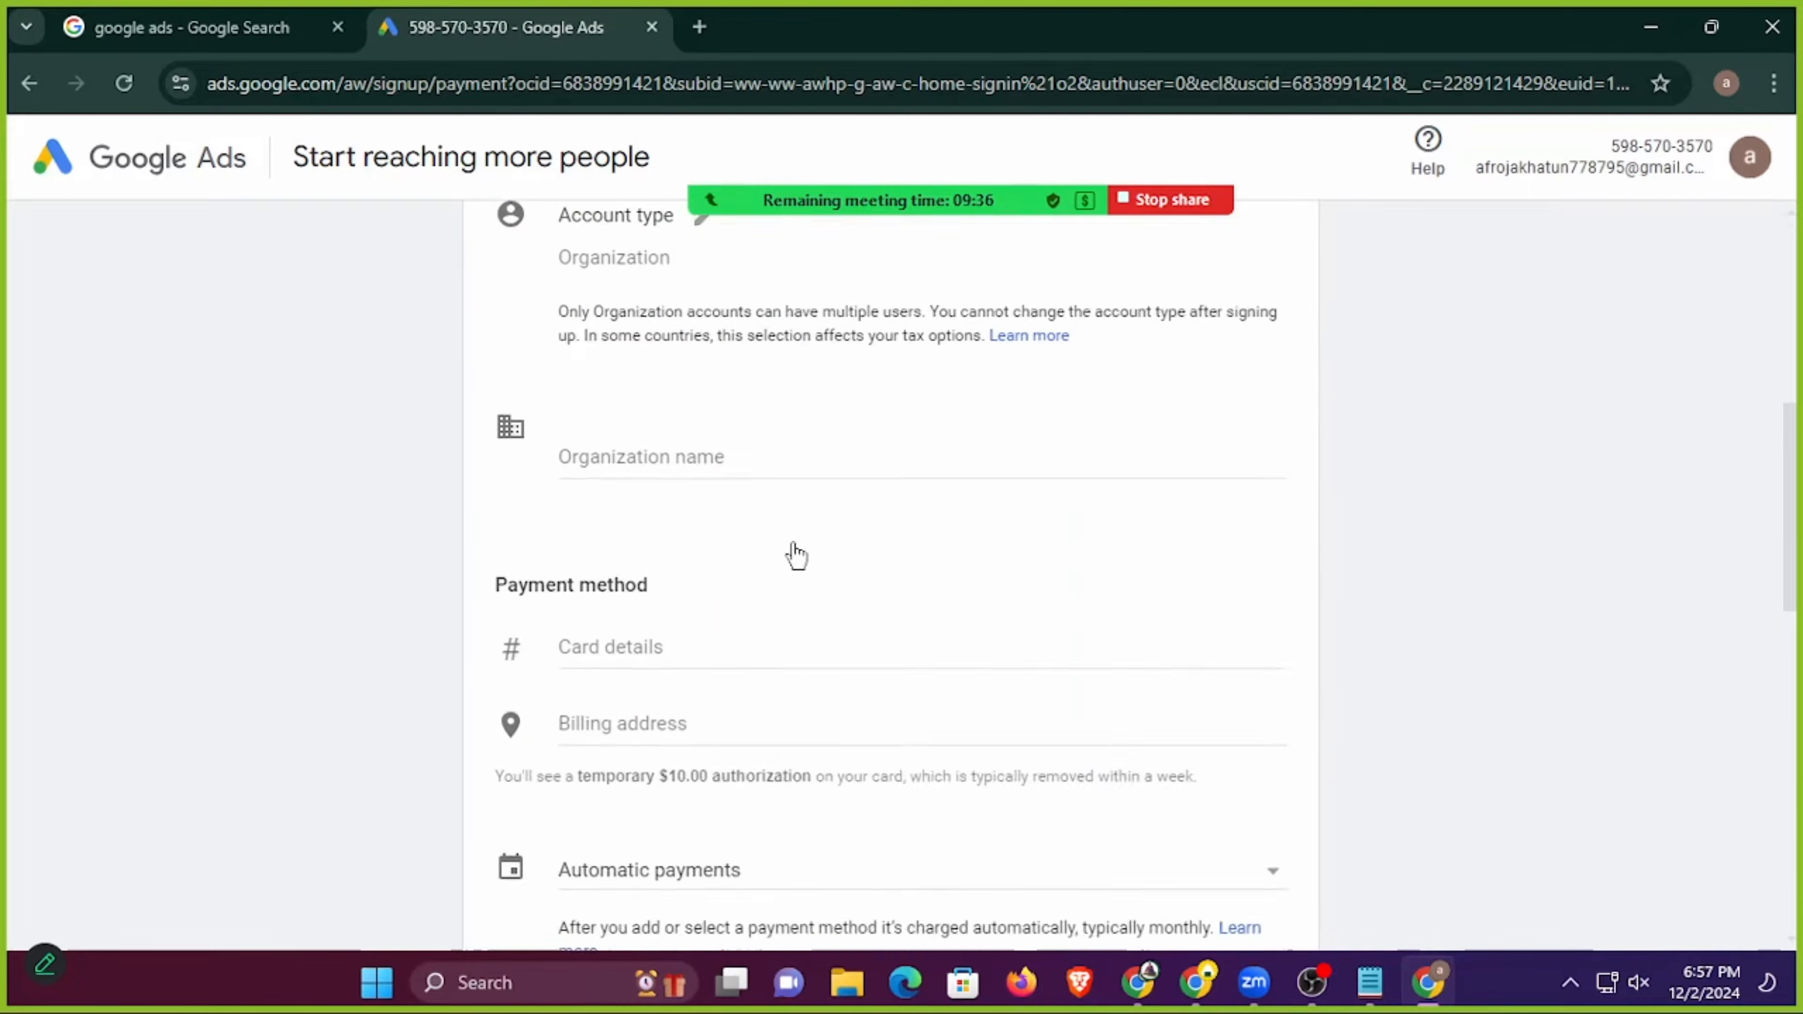
scroll(1008, 625, "up", 3)
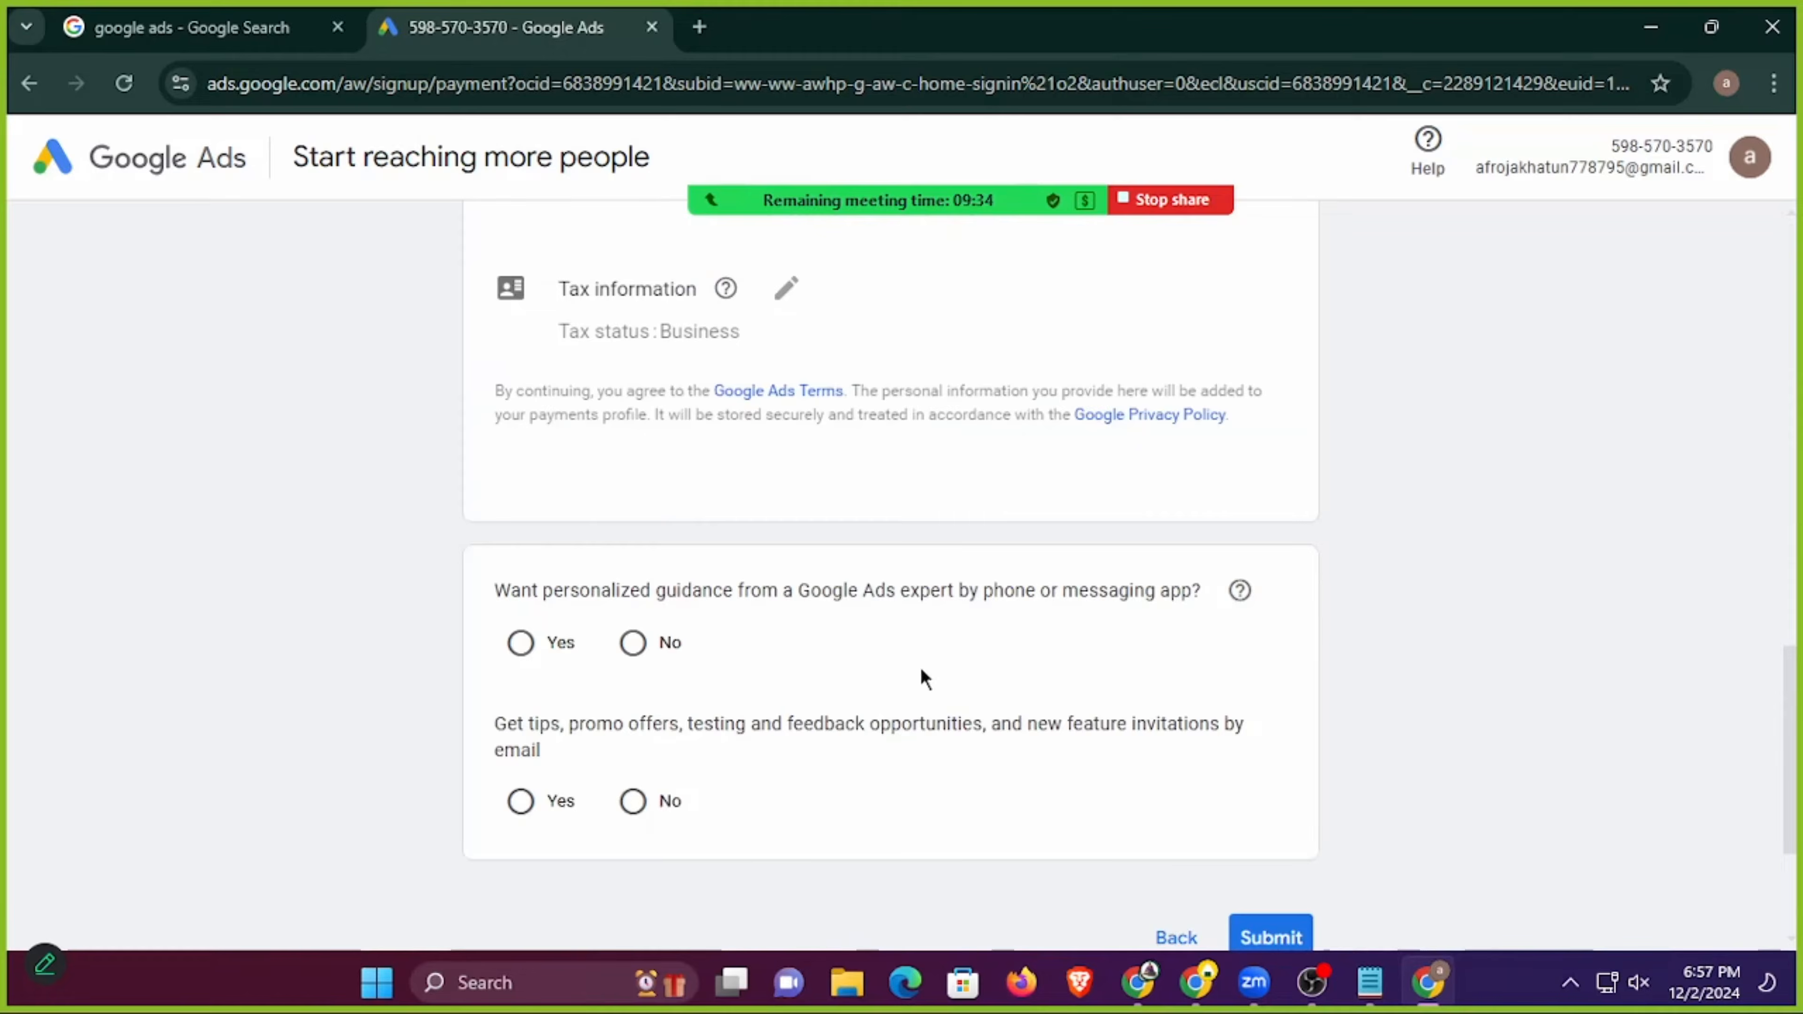
scroll(1139, 672, "up", 6)
scroll(1175, 652, "down", 9)
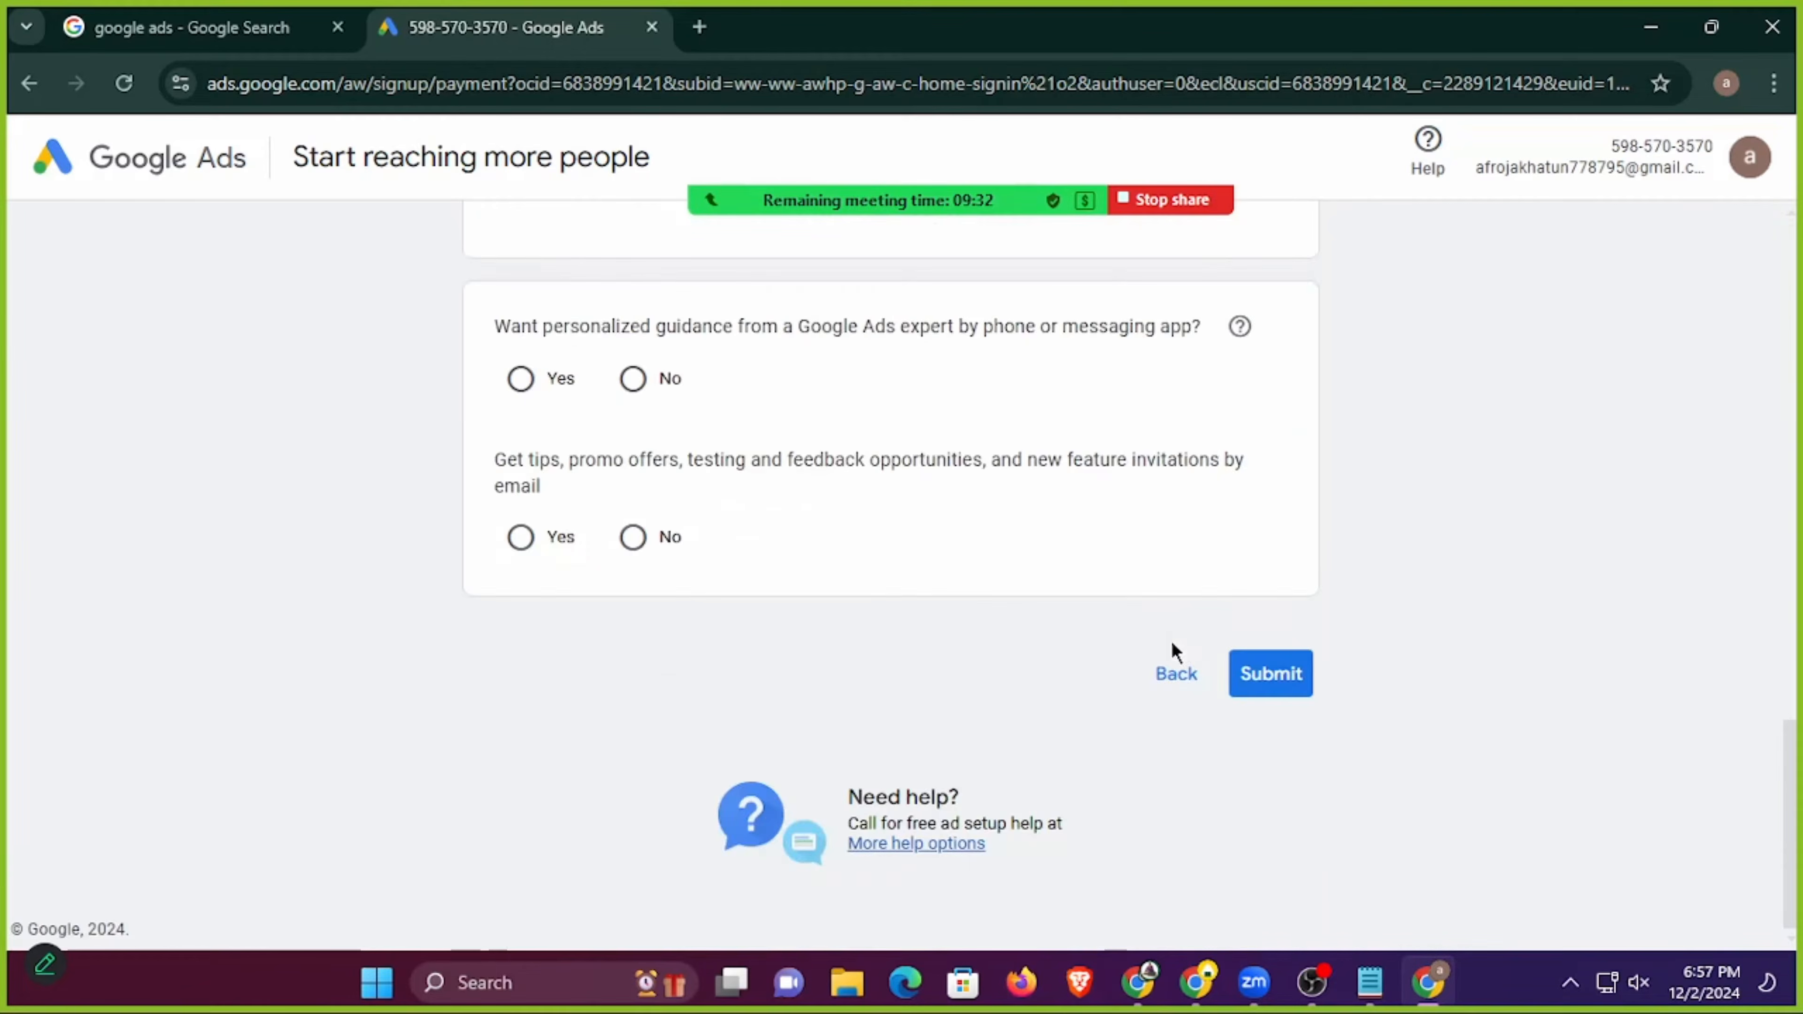
left_click(1177, 674)
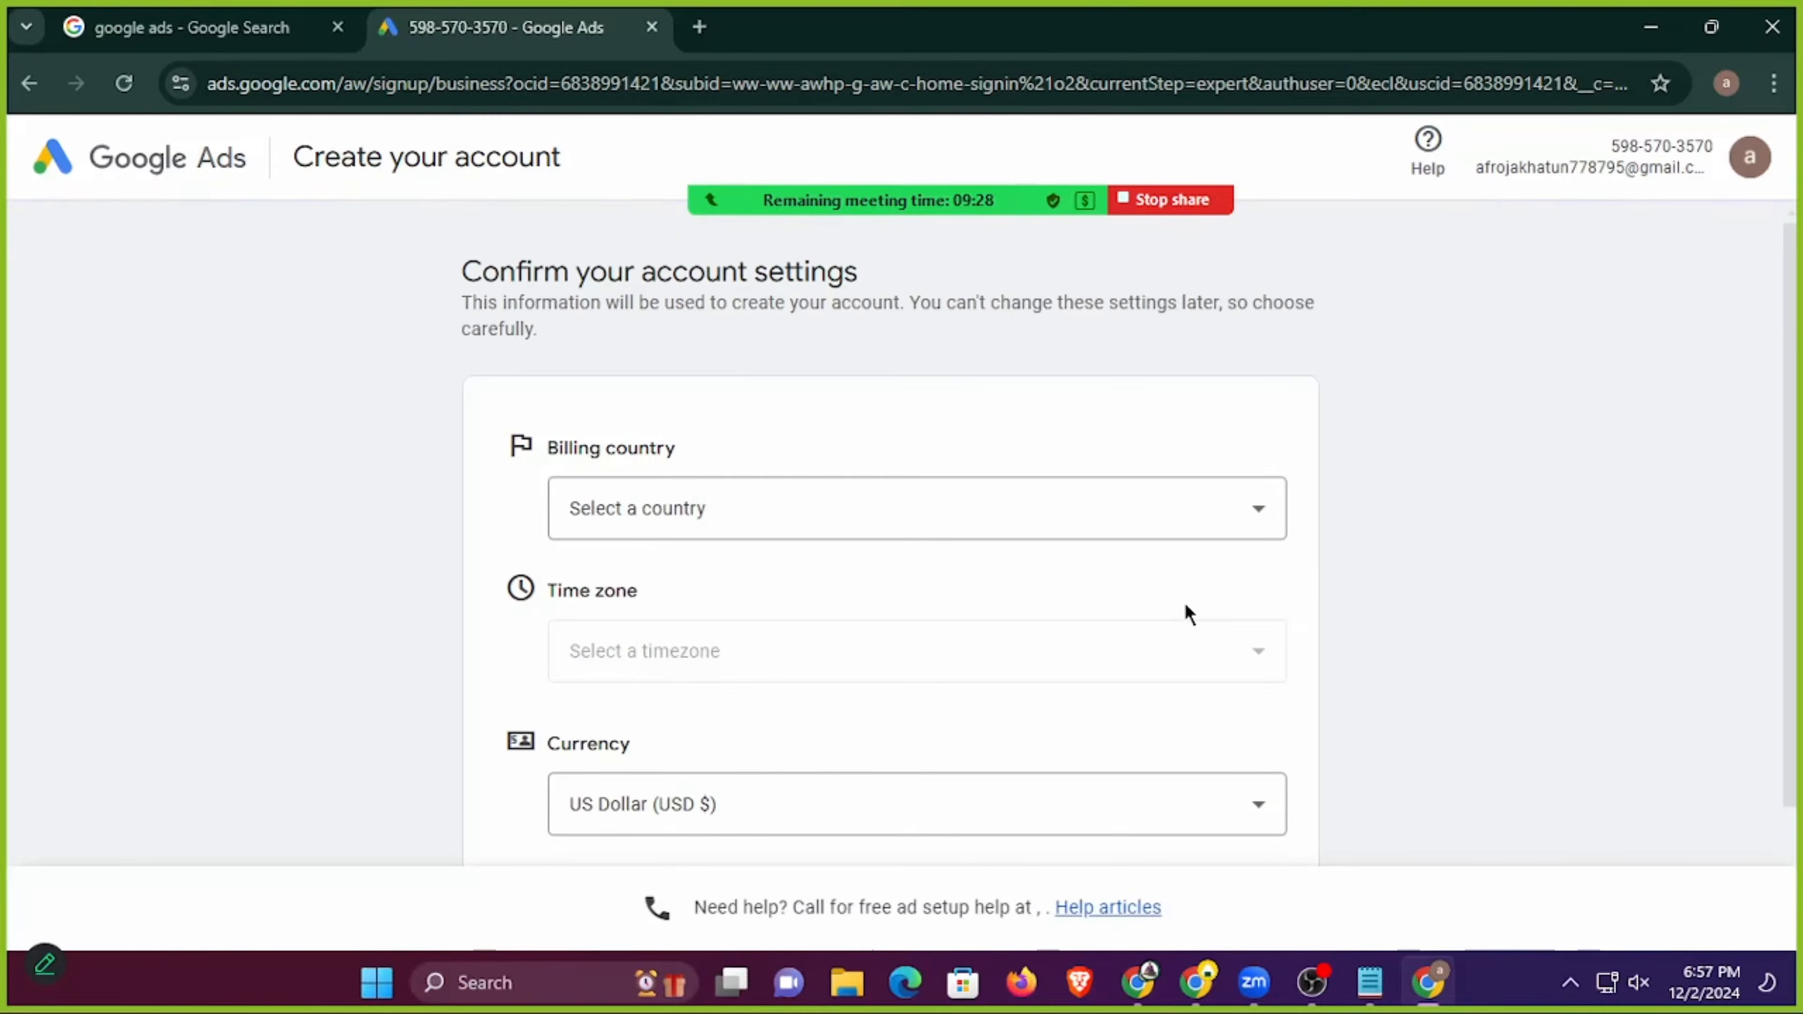
Go back to the business information page, enter the copied web address as the website URL, and continue.
scroll(997, 616, "down", 2)
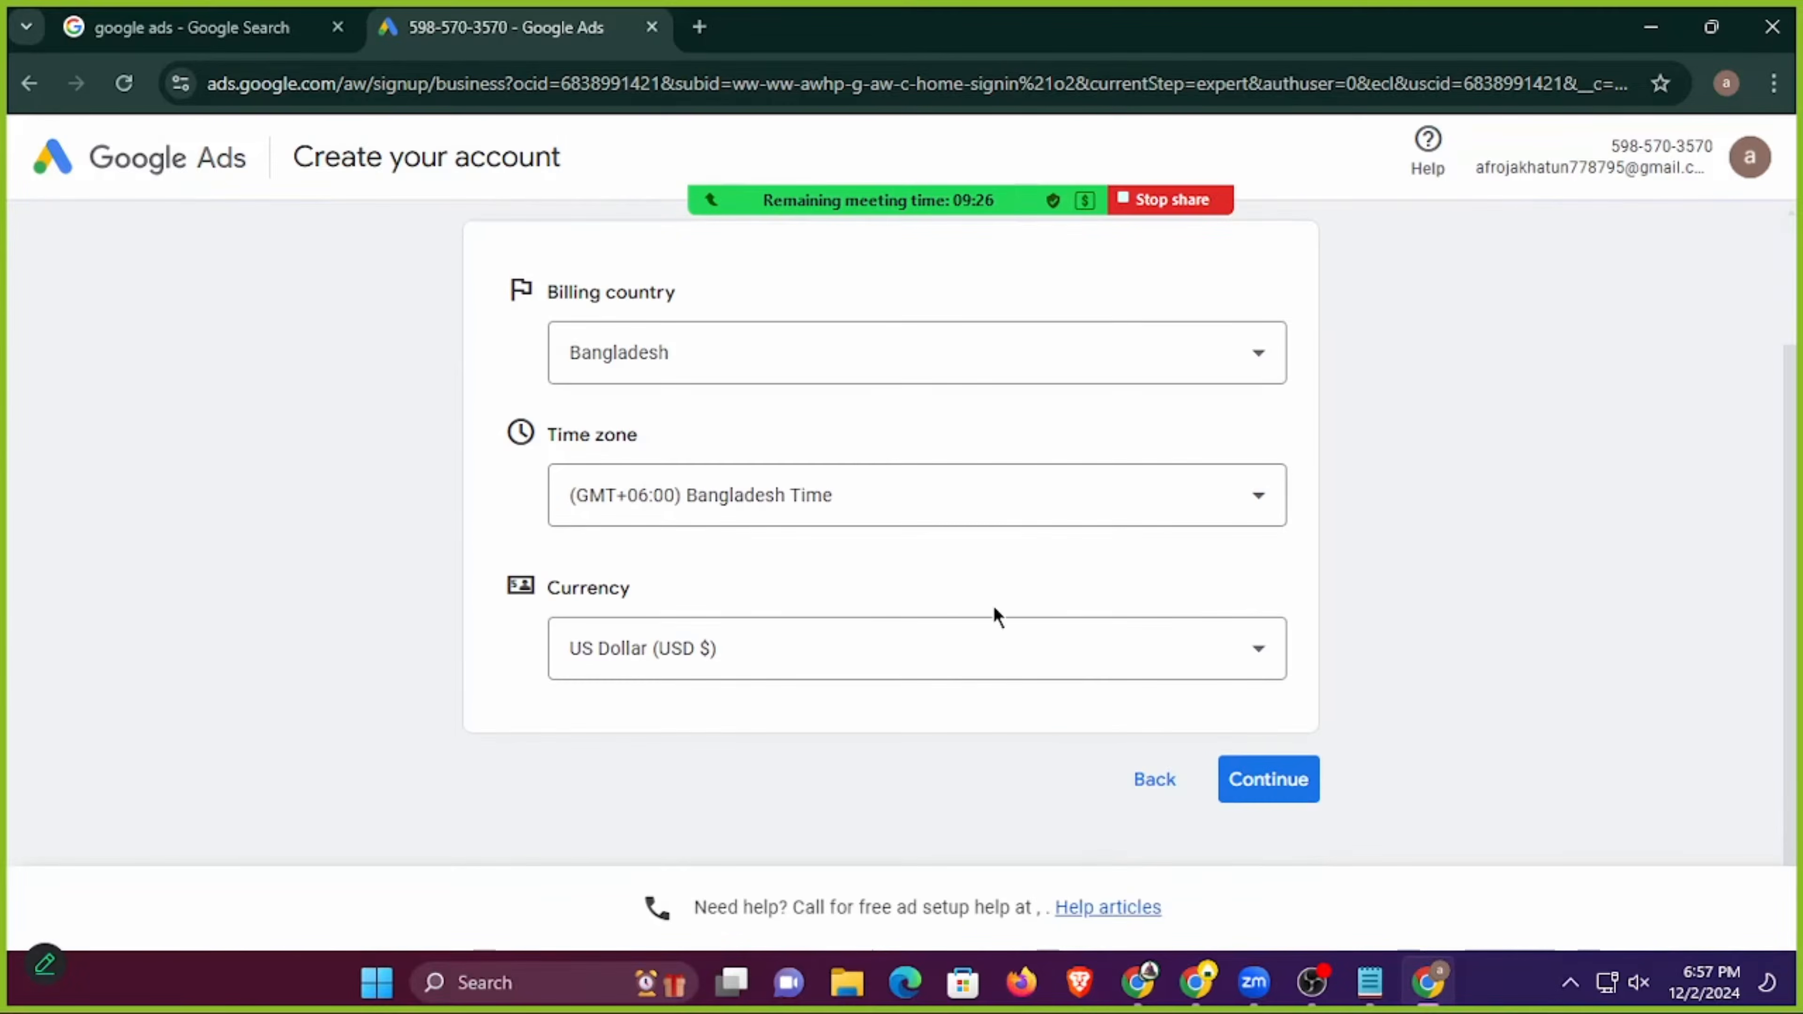
left_click(1161, 778)
scroll(993, 606, "down", 1)
scroll(993, 605, "down", 4)
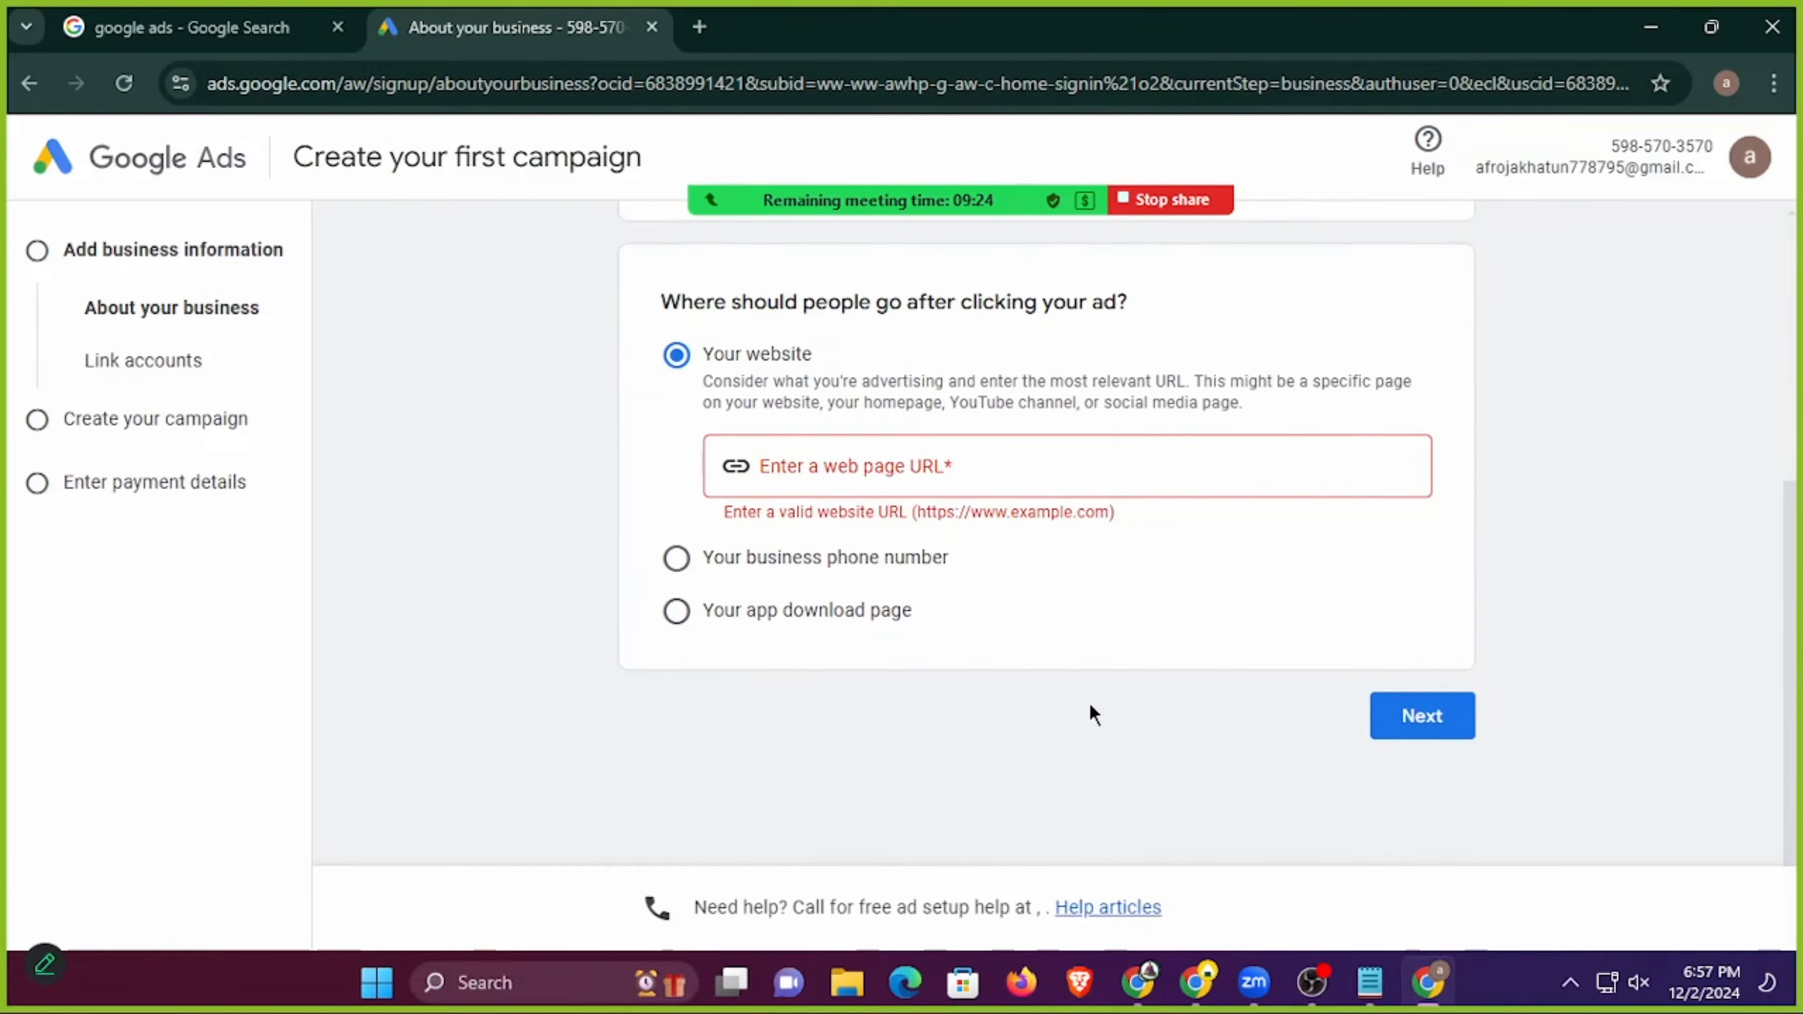
left_click(1388, 732)
left_click(954, 461)
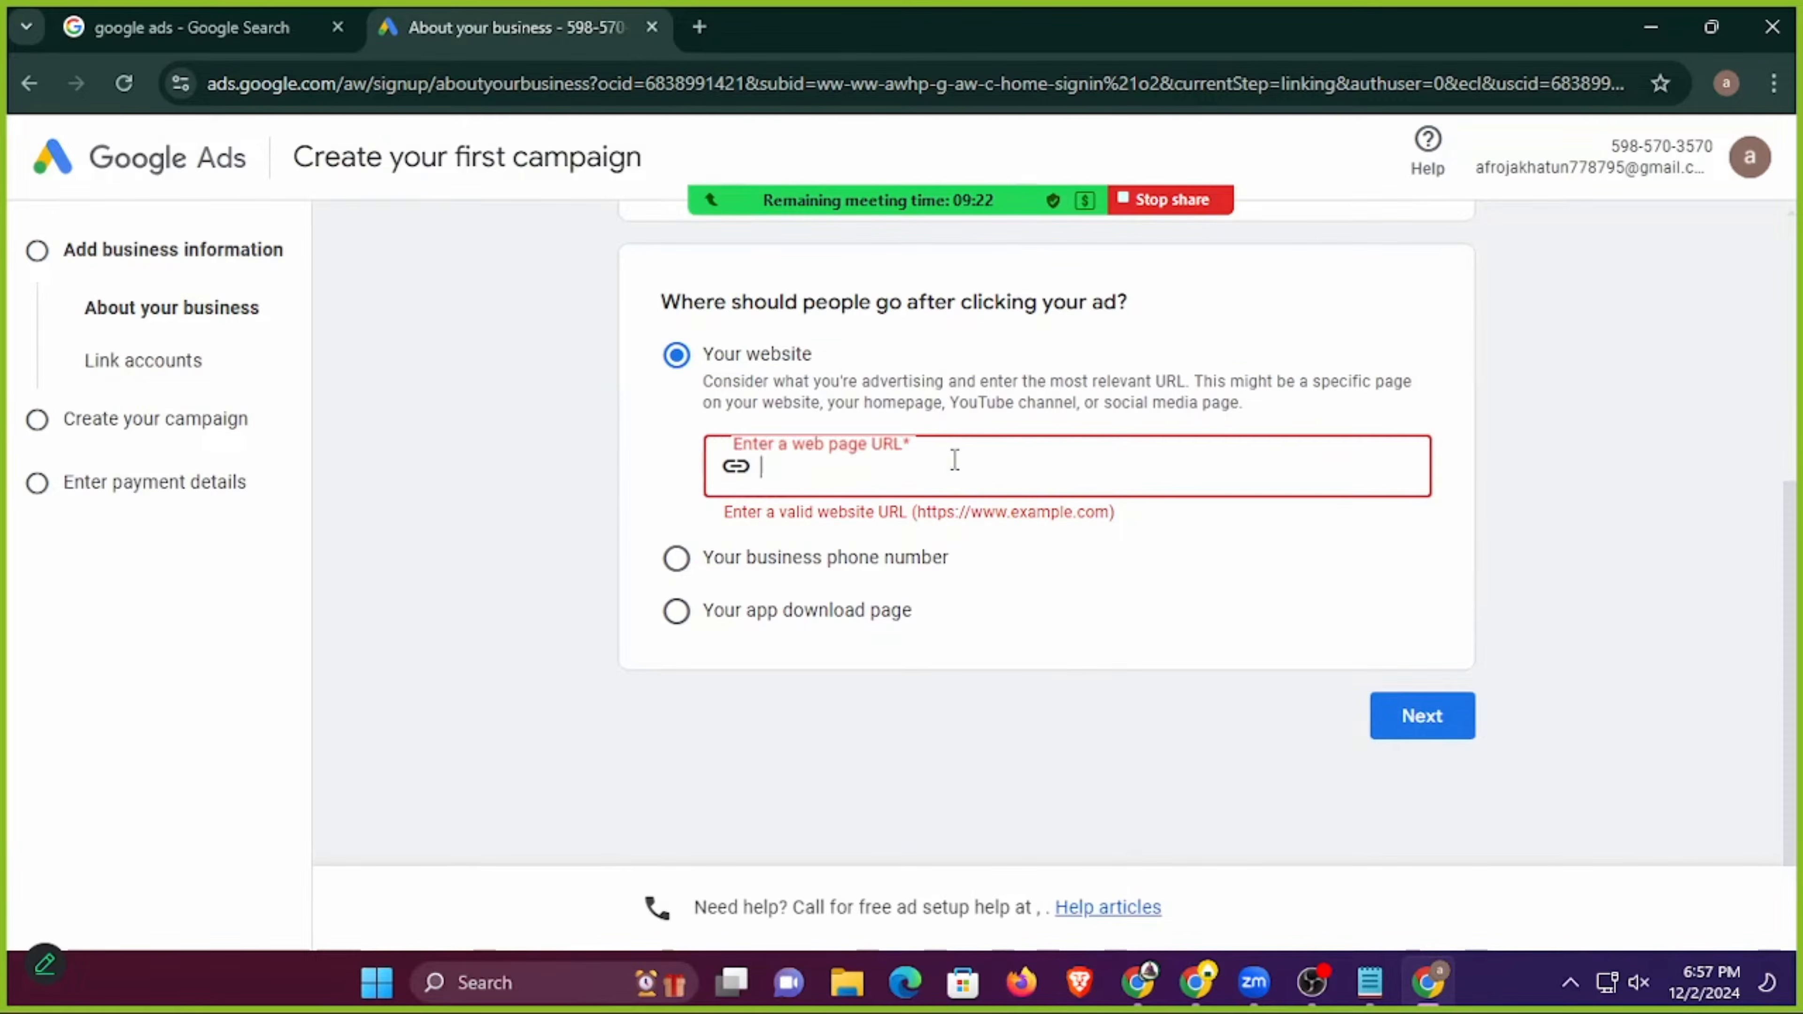
key("ctrl+v")
left_click(1397, 723)
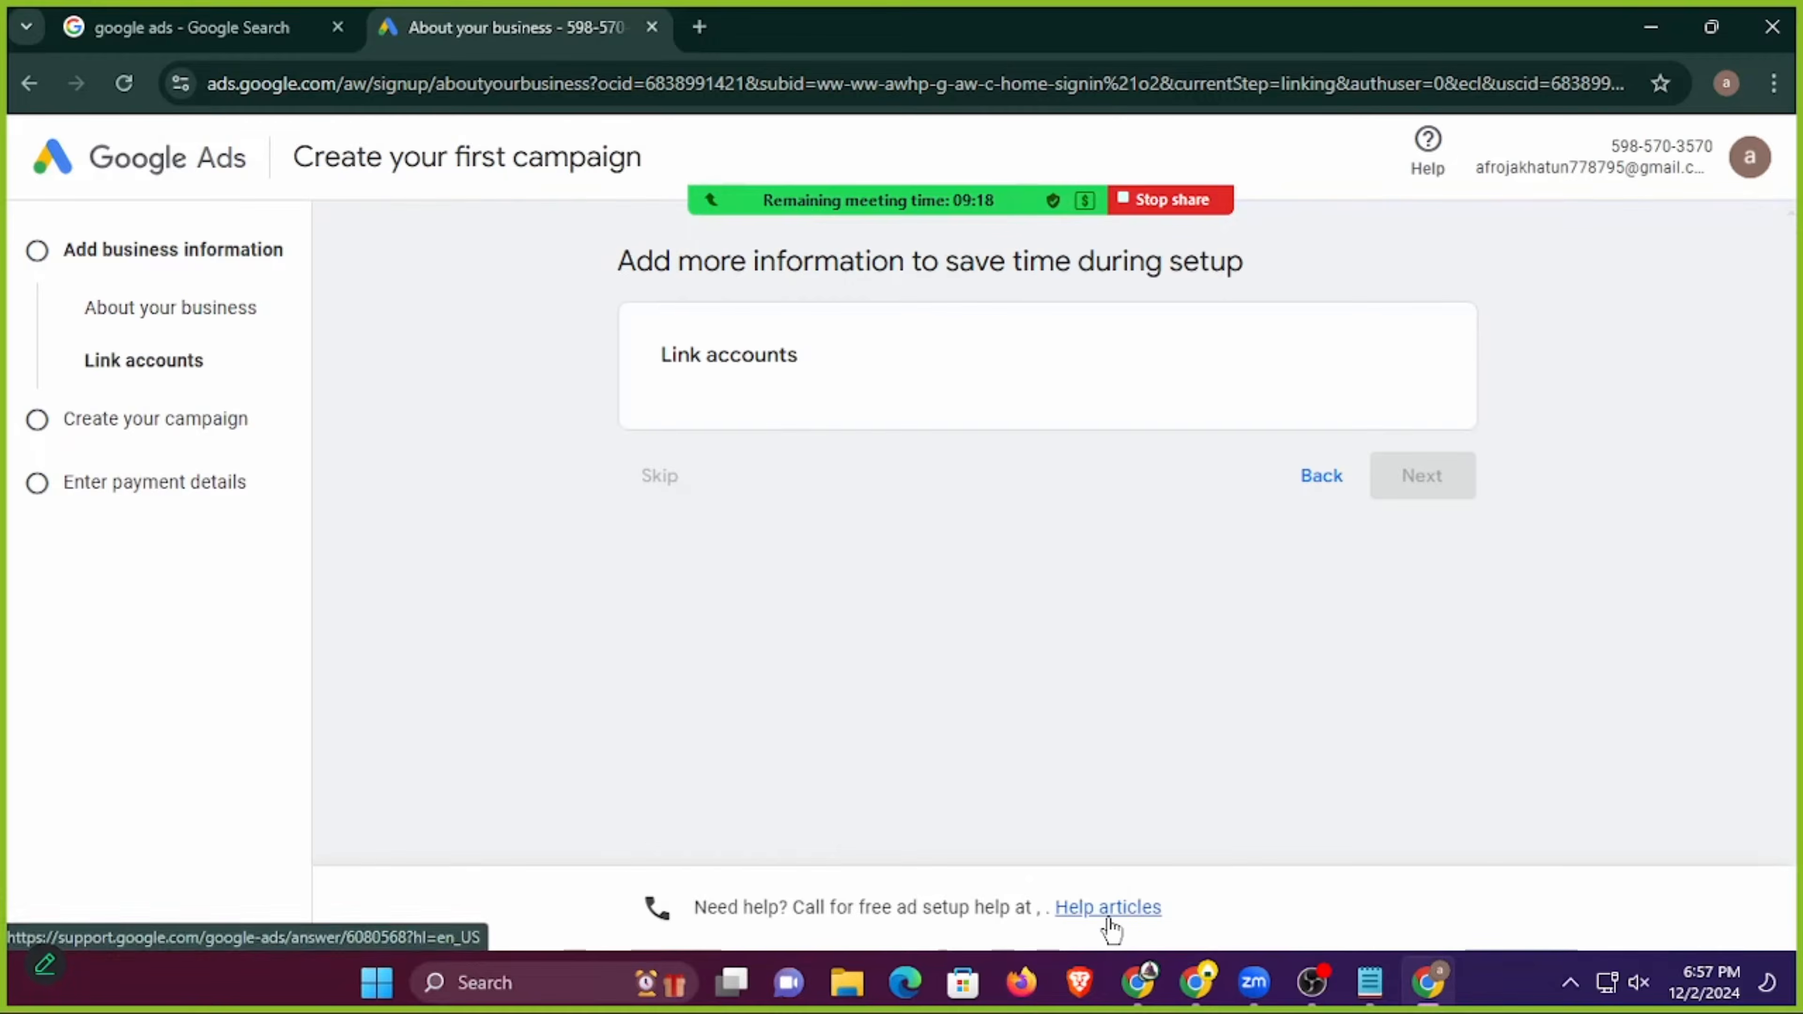
Skip account linking, goal and campaign type selection, and leave campaign creation to reach the account settings.
scroll(900, 724, "down", 1)
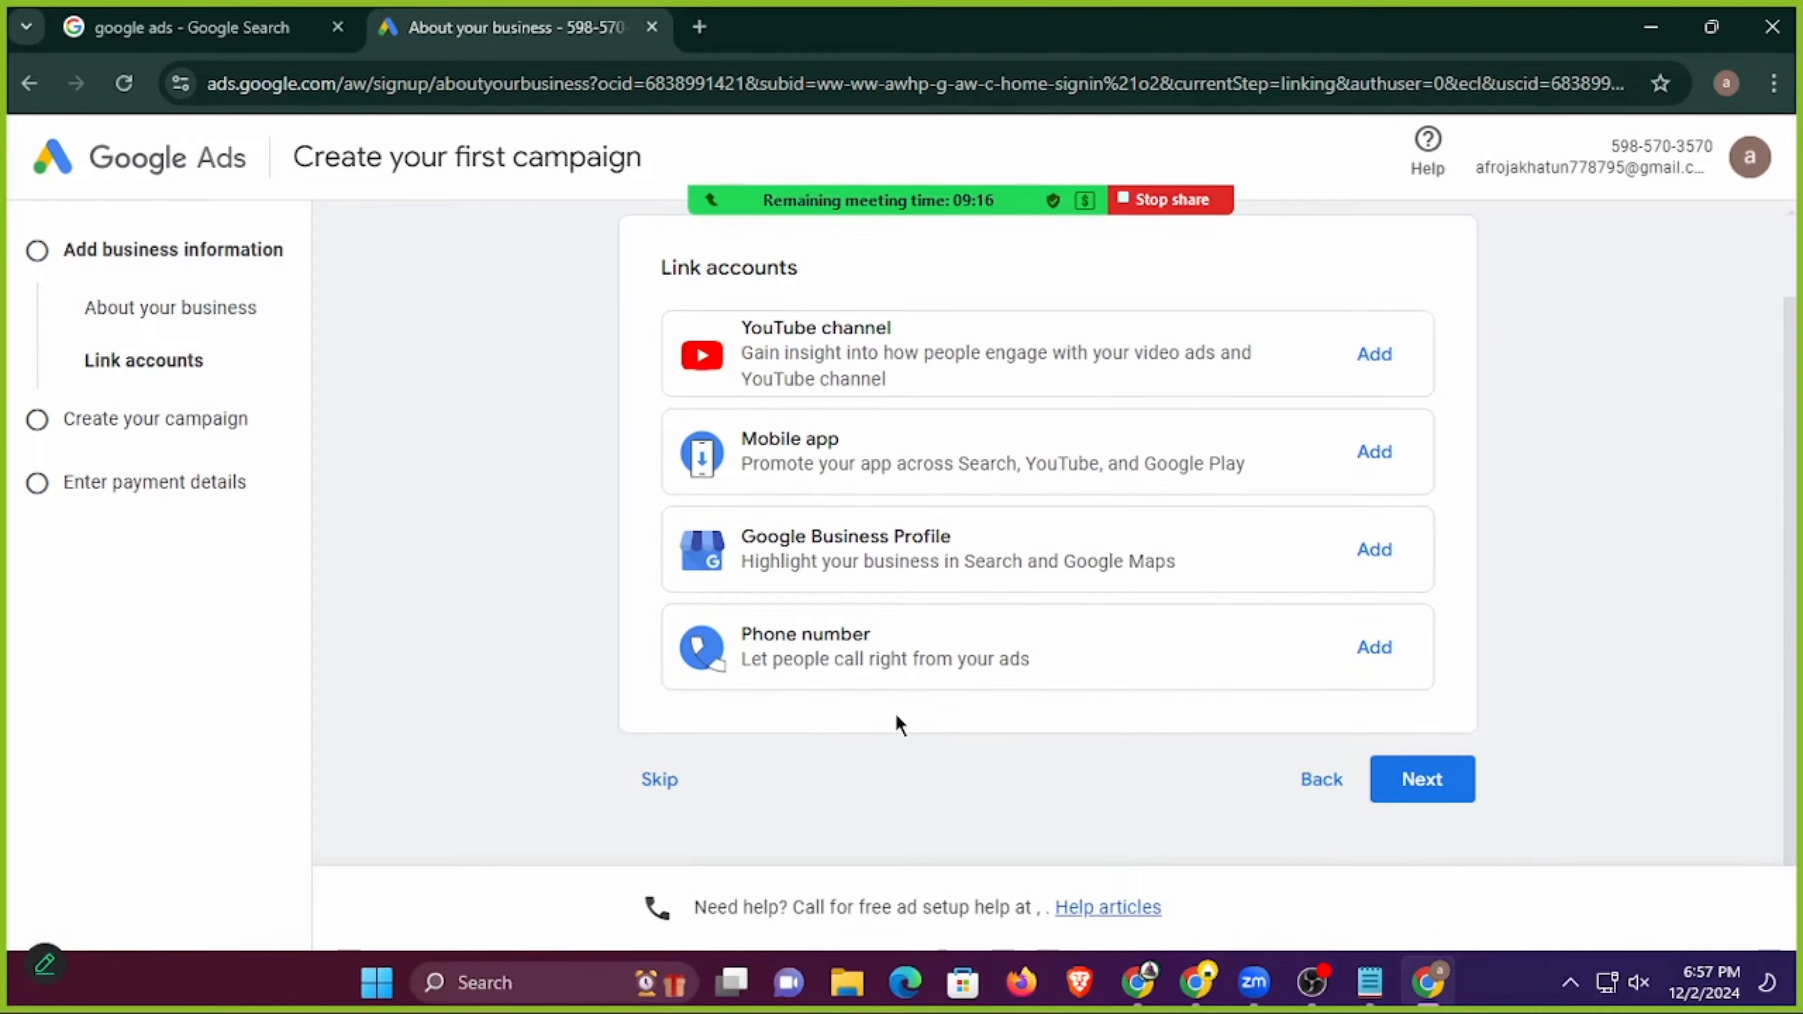
left_click(660, 779)
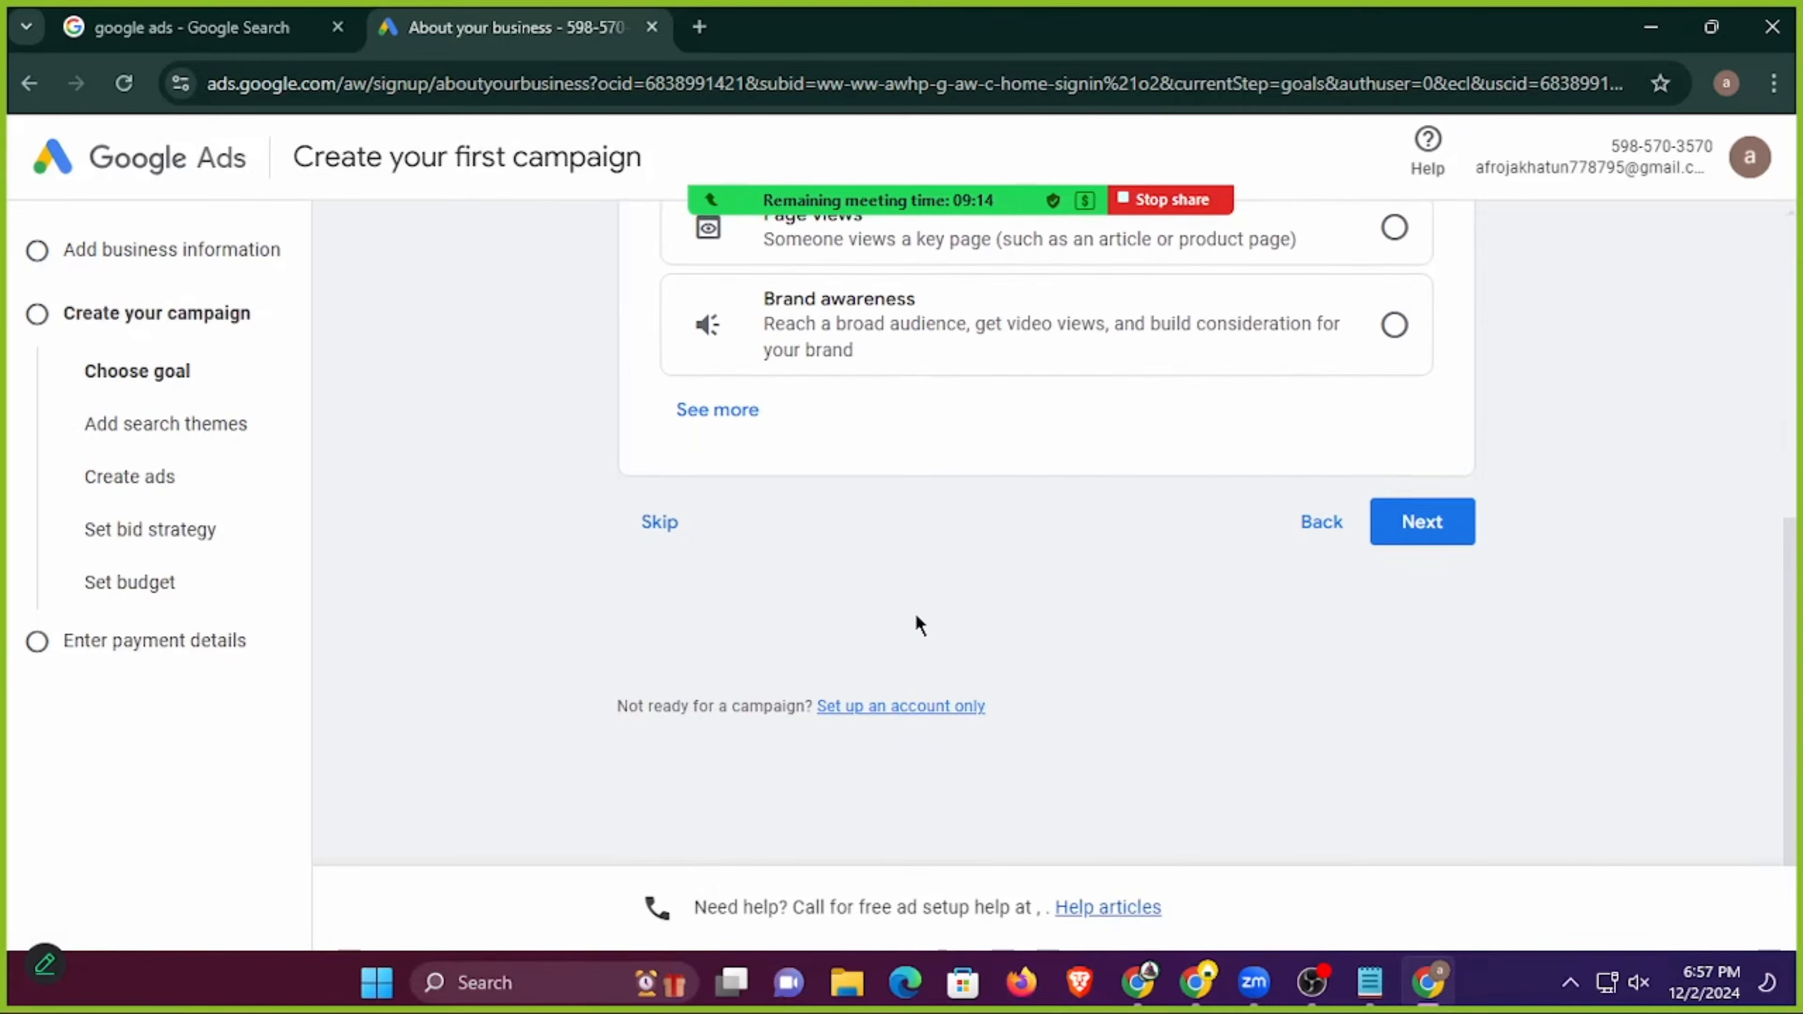
left_click(671, 526)
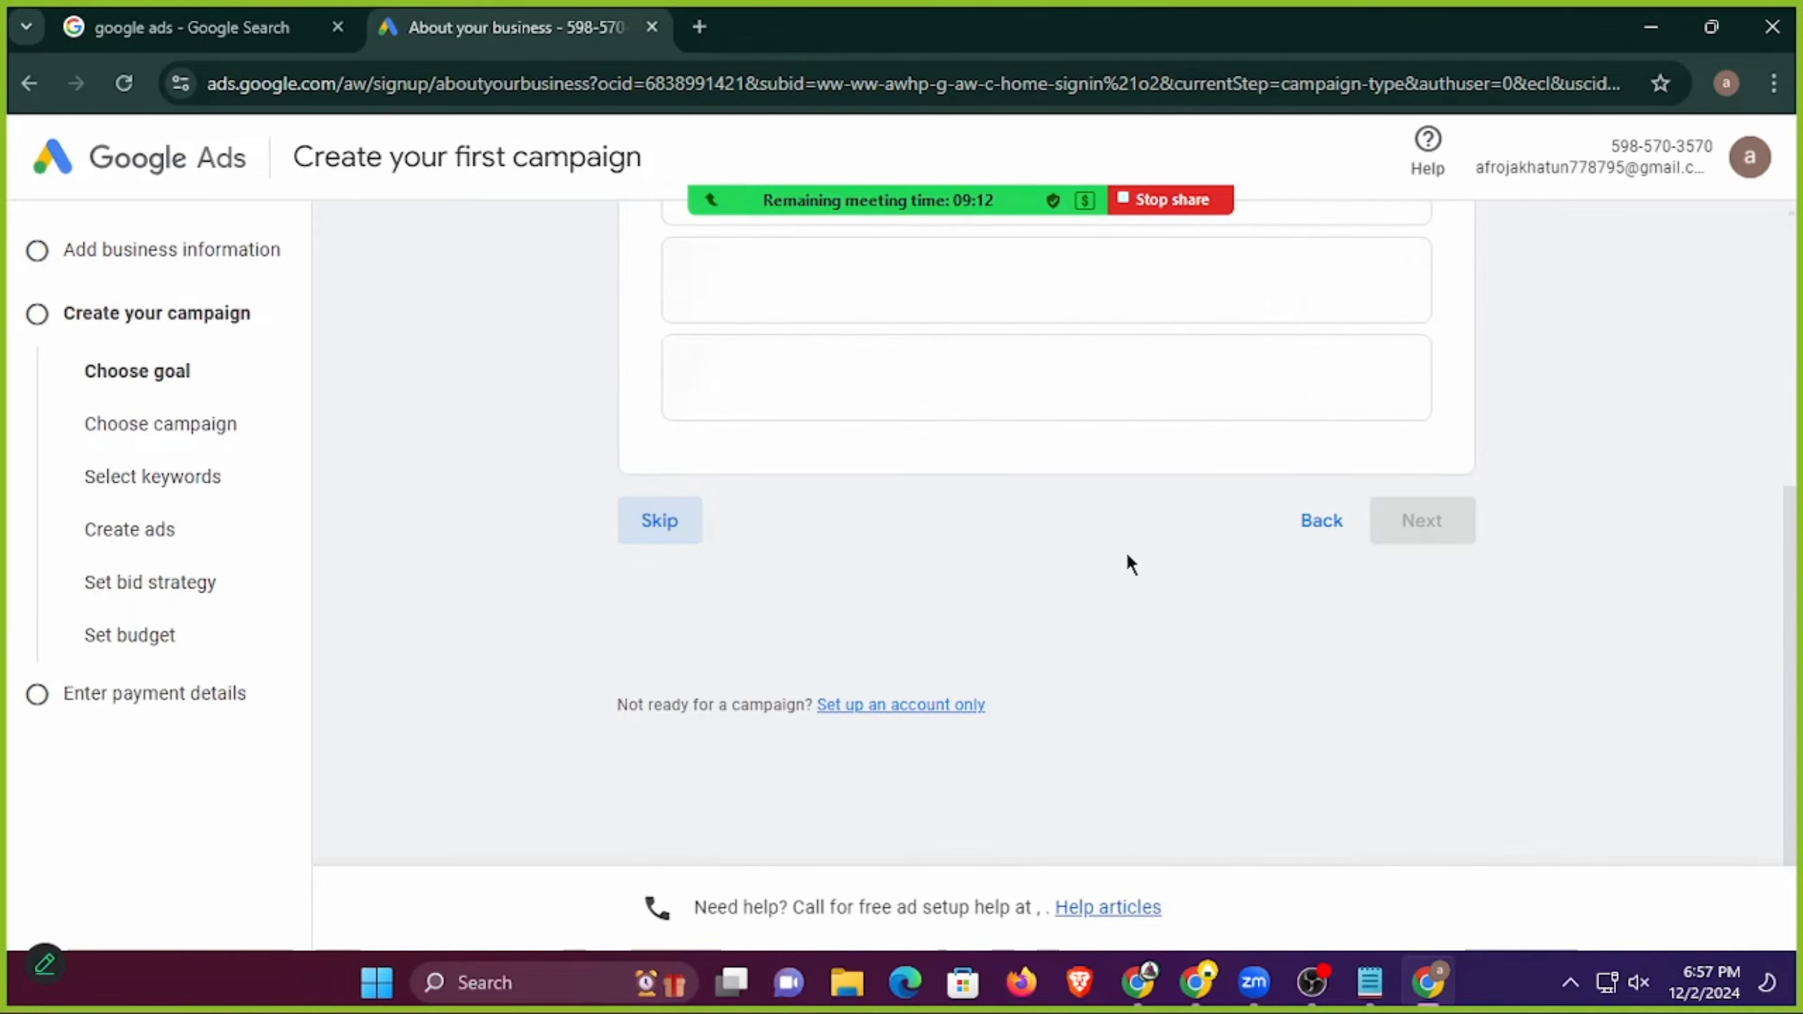
left_click(660, 778)
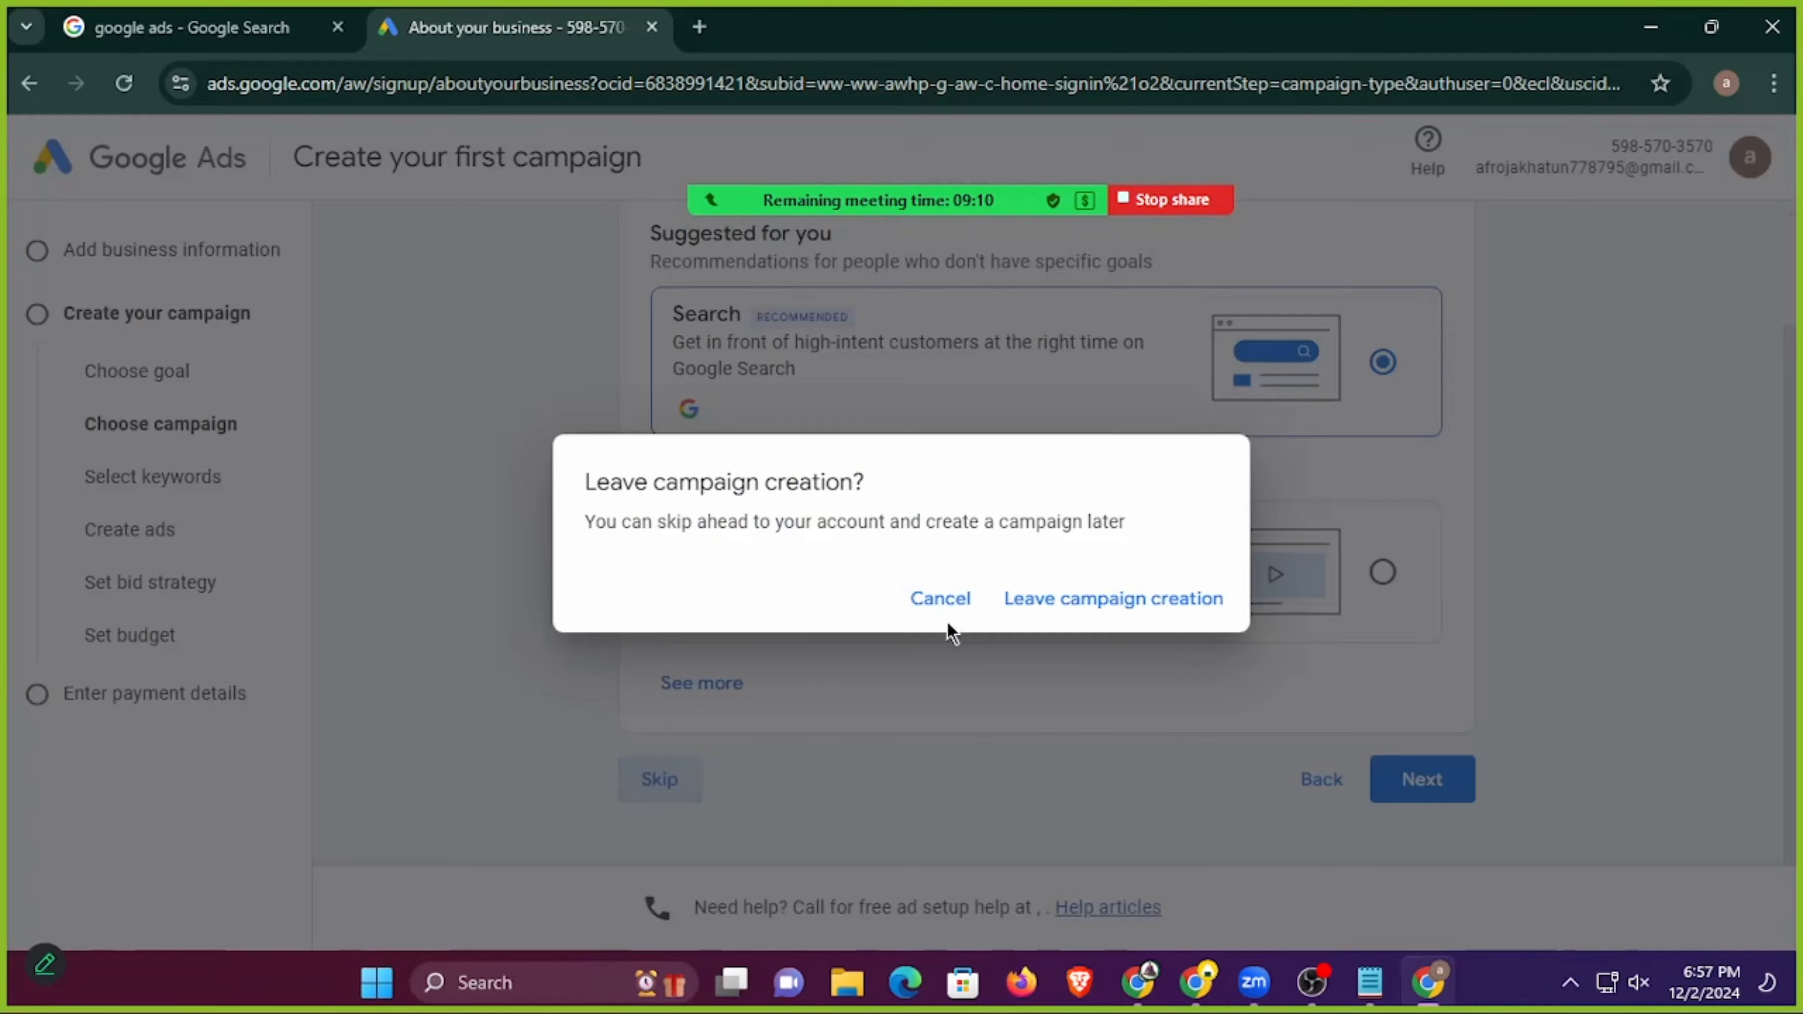
left_click(1078, 598)
scroll(1122, 889, "down", 3)
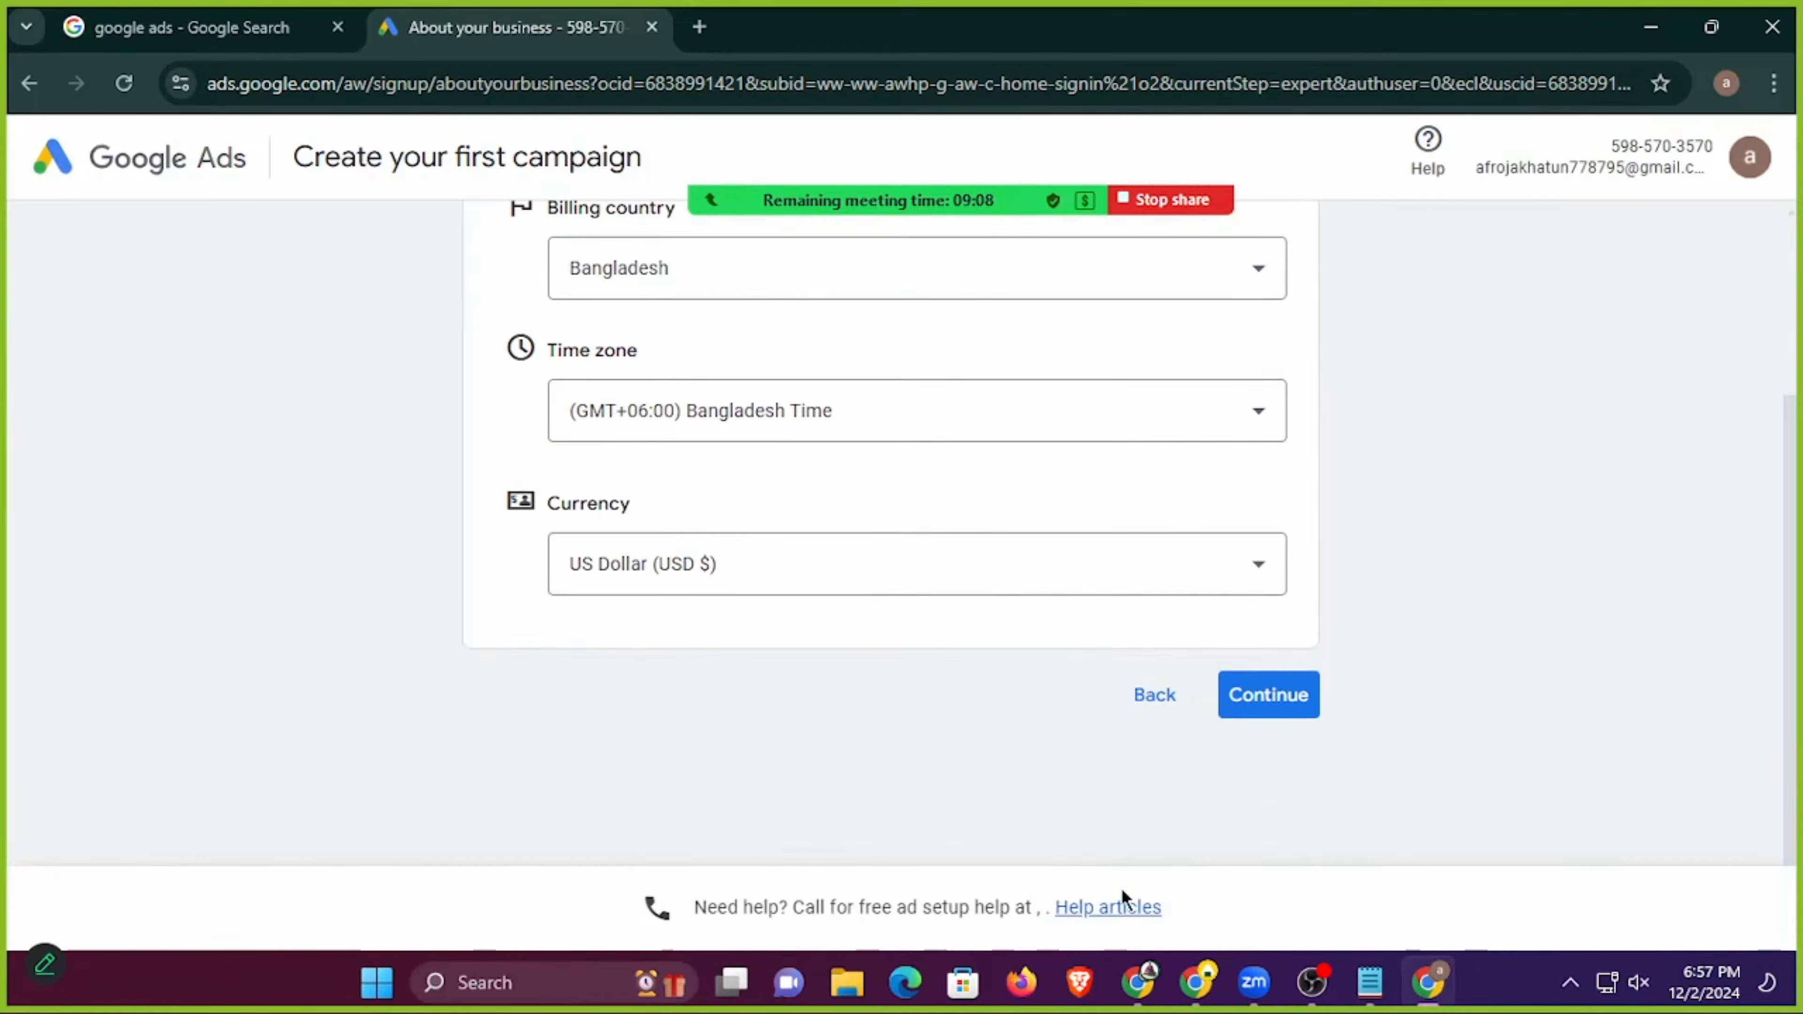
Search the help articles for "das" and read the article "Dashboard: Definition".
left_click(1113, 911)
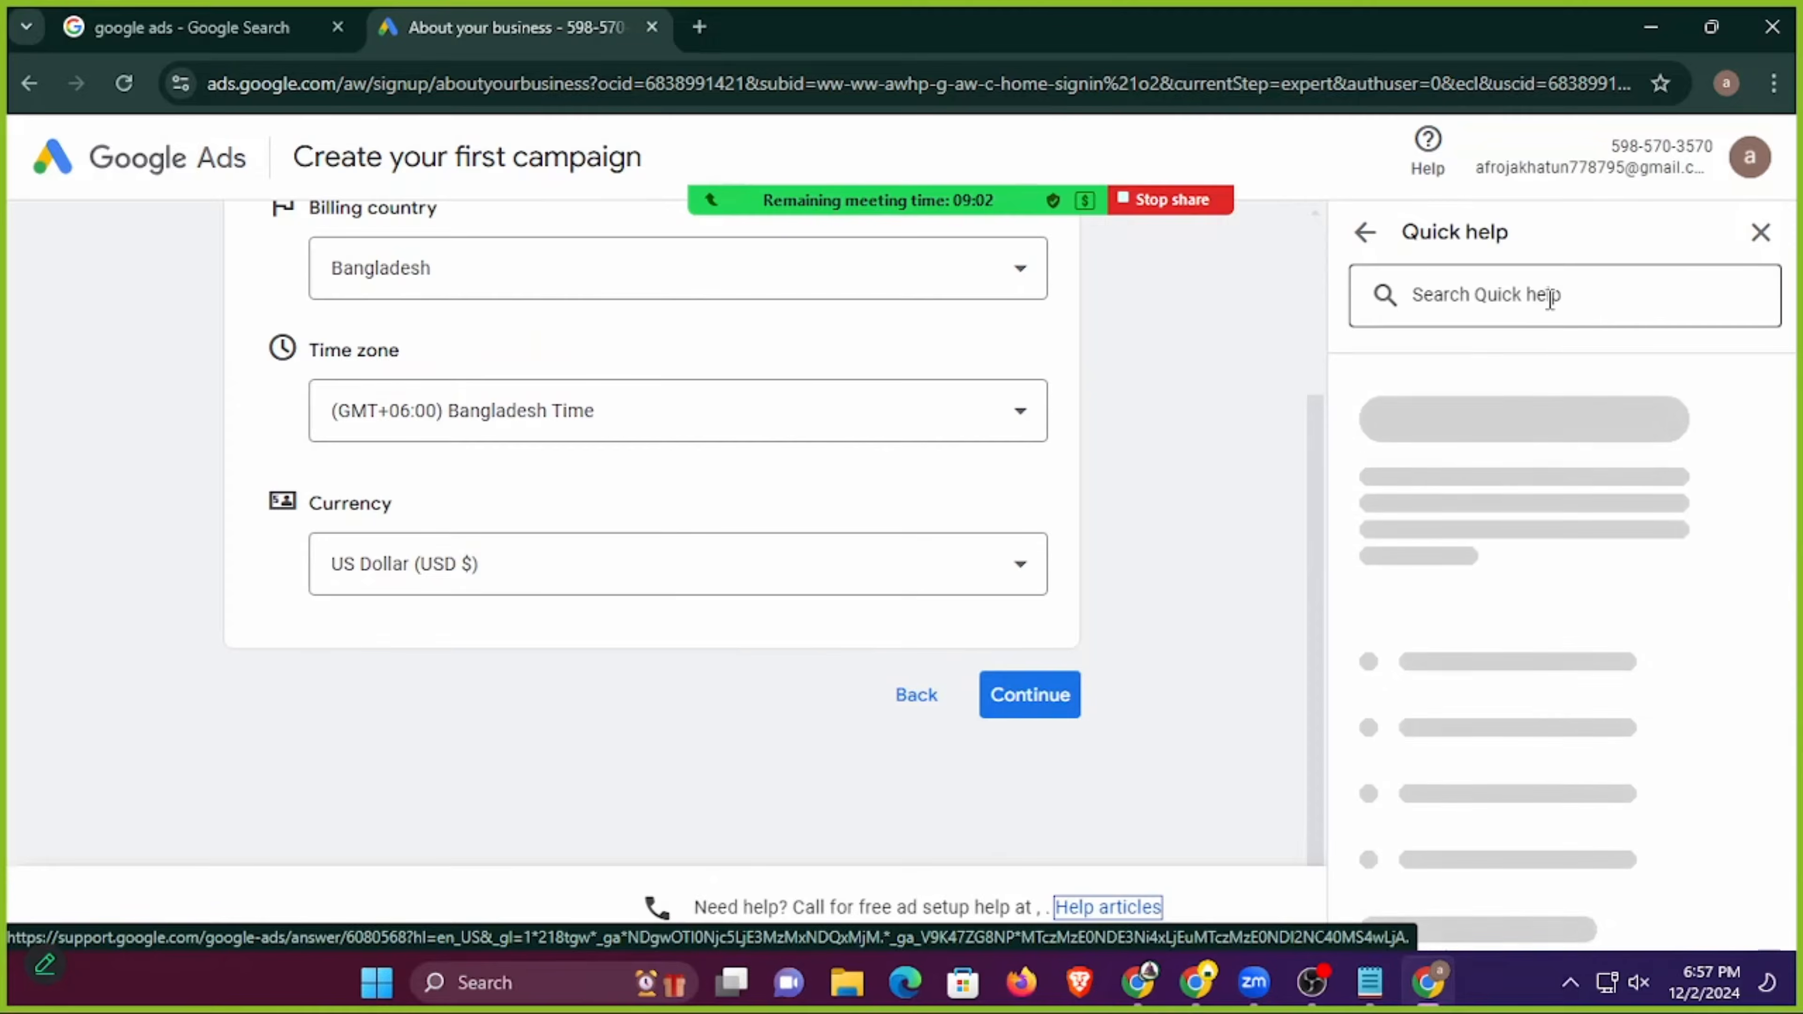
left_click(1496, 293)
type("dash")
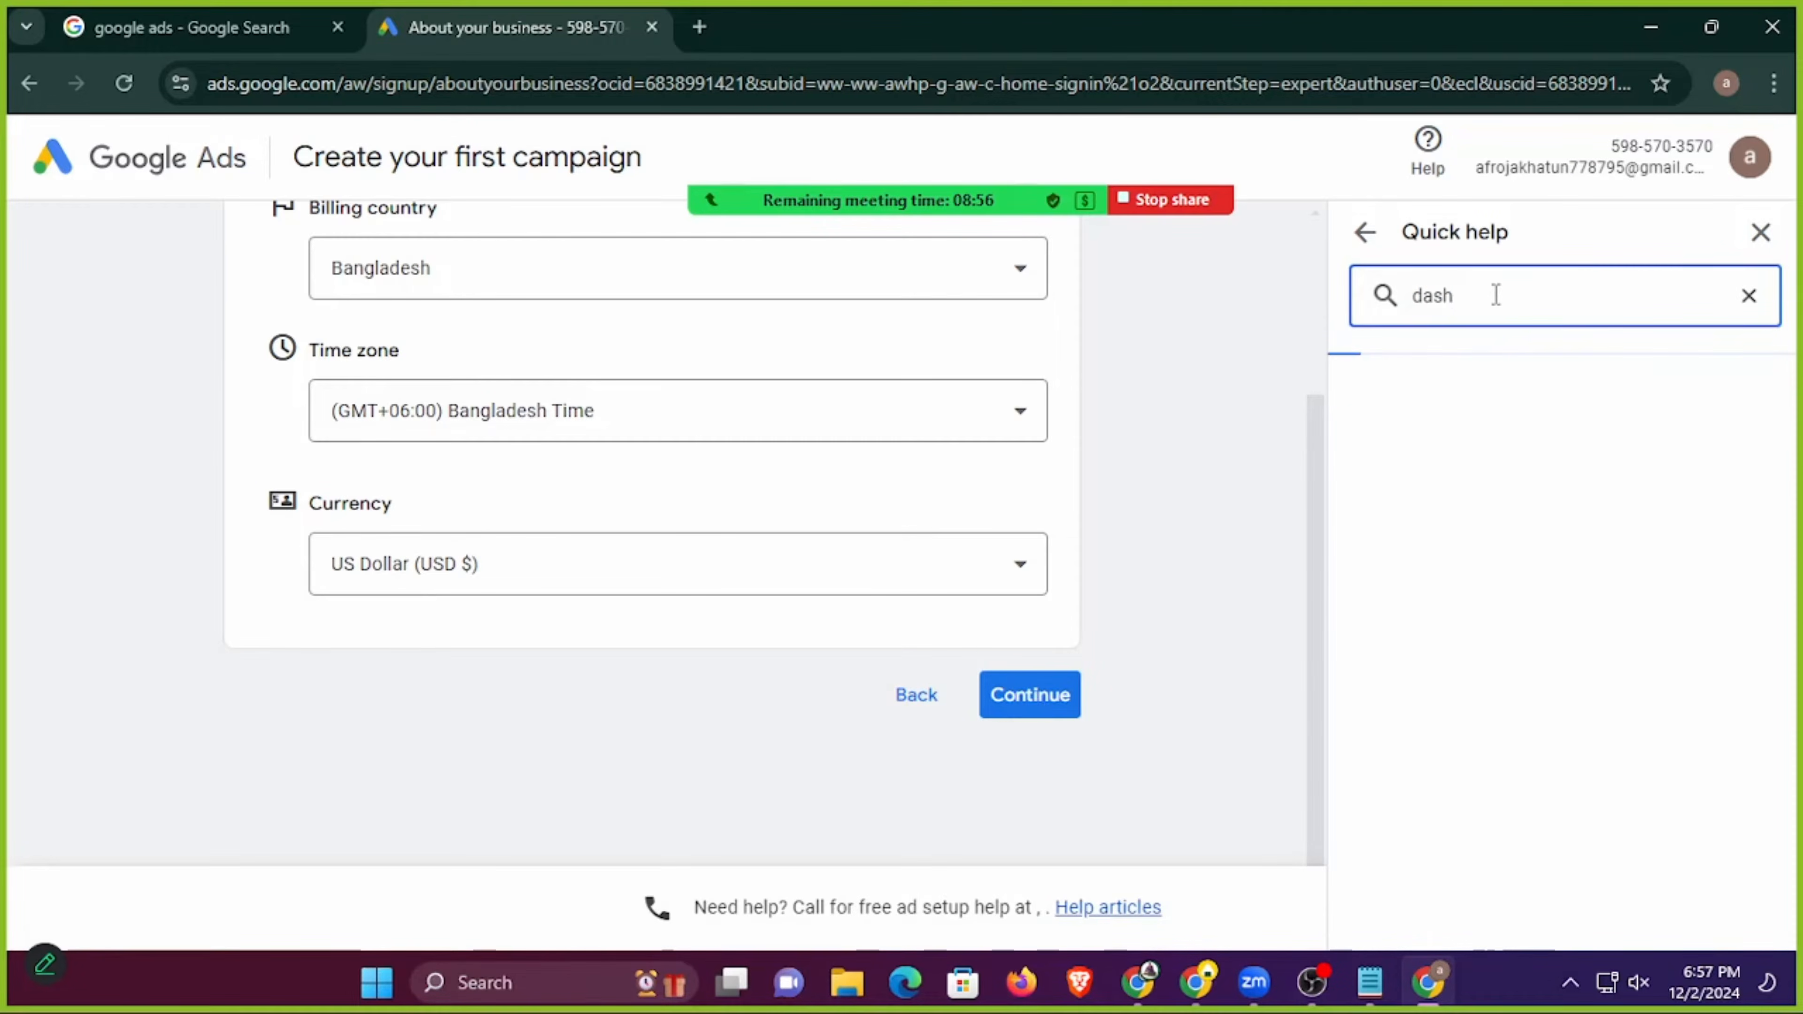
type("b")
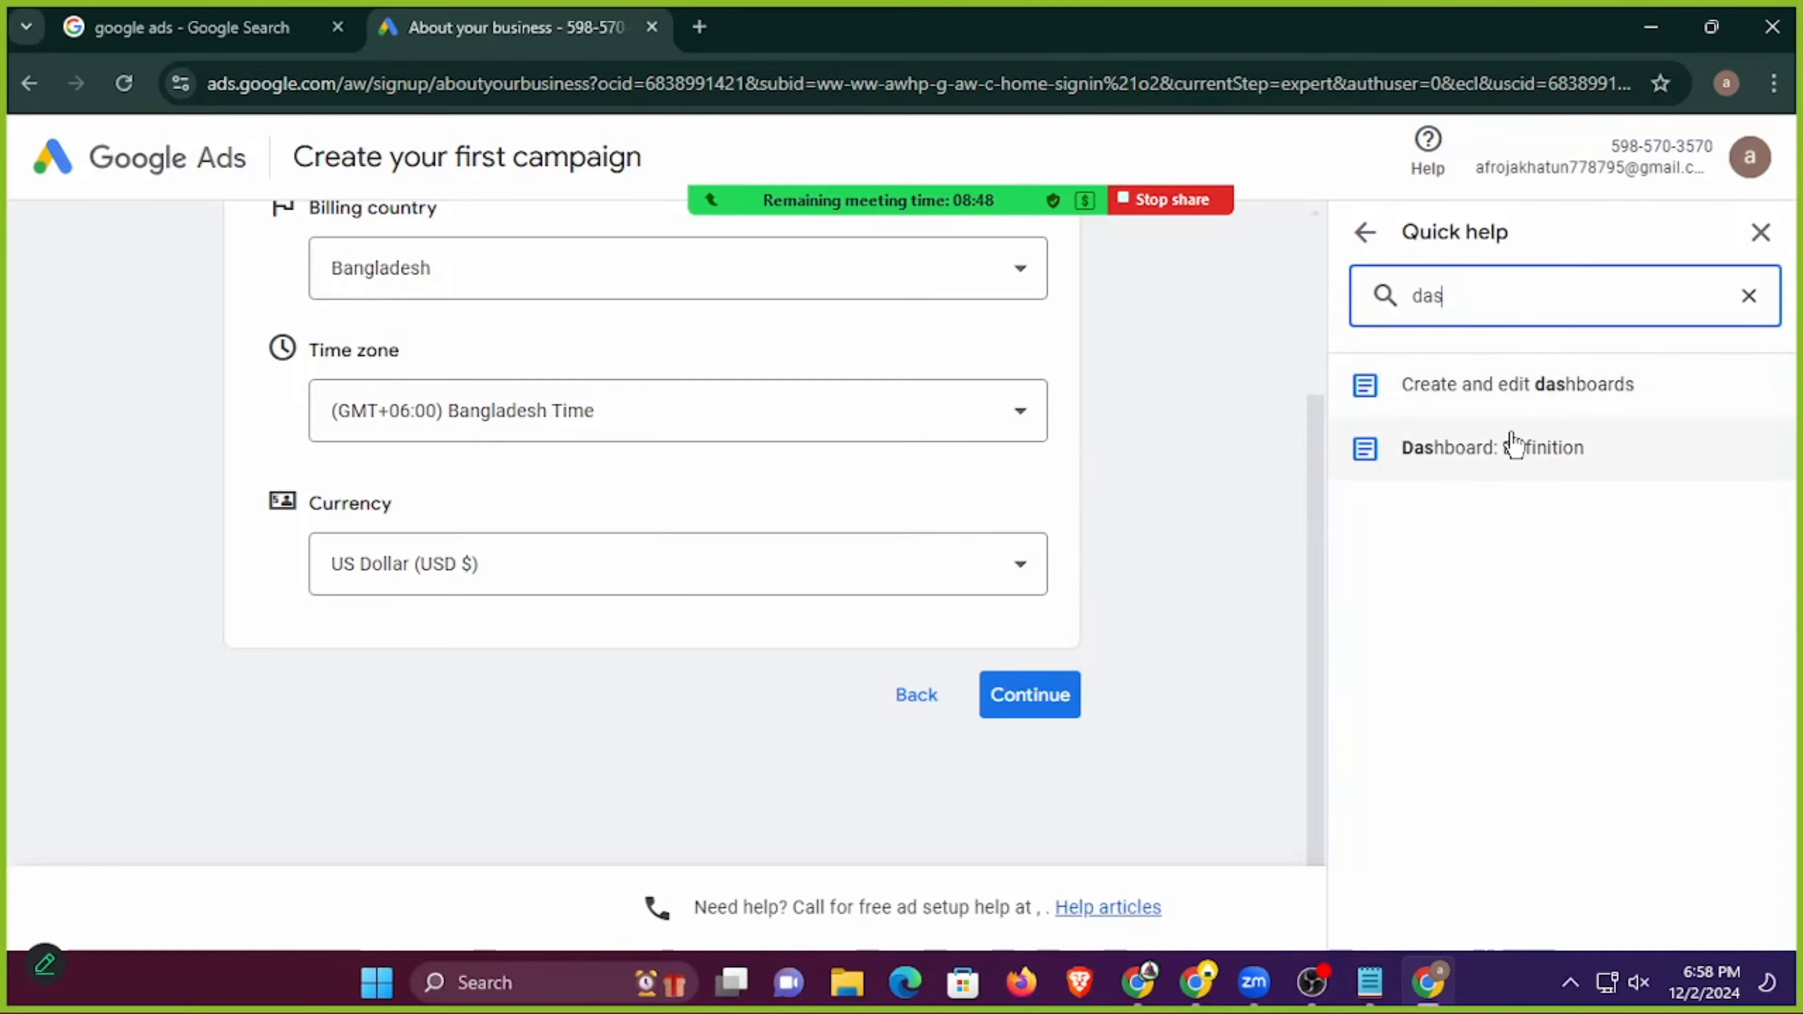
left_click(1504, 442)
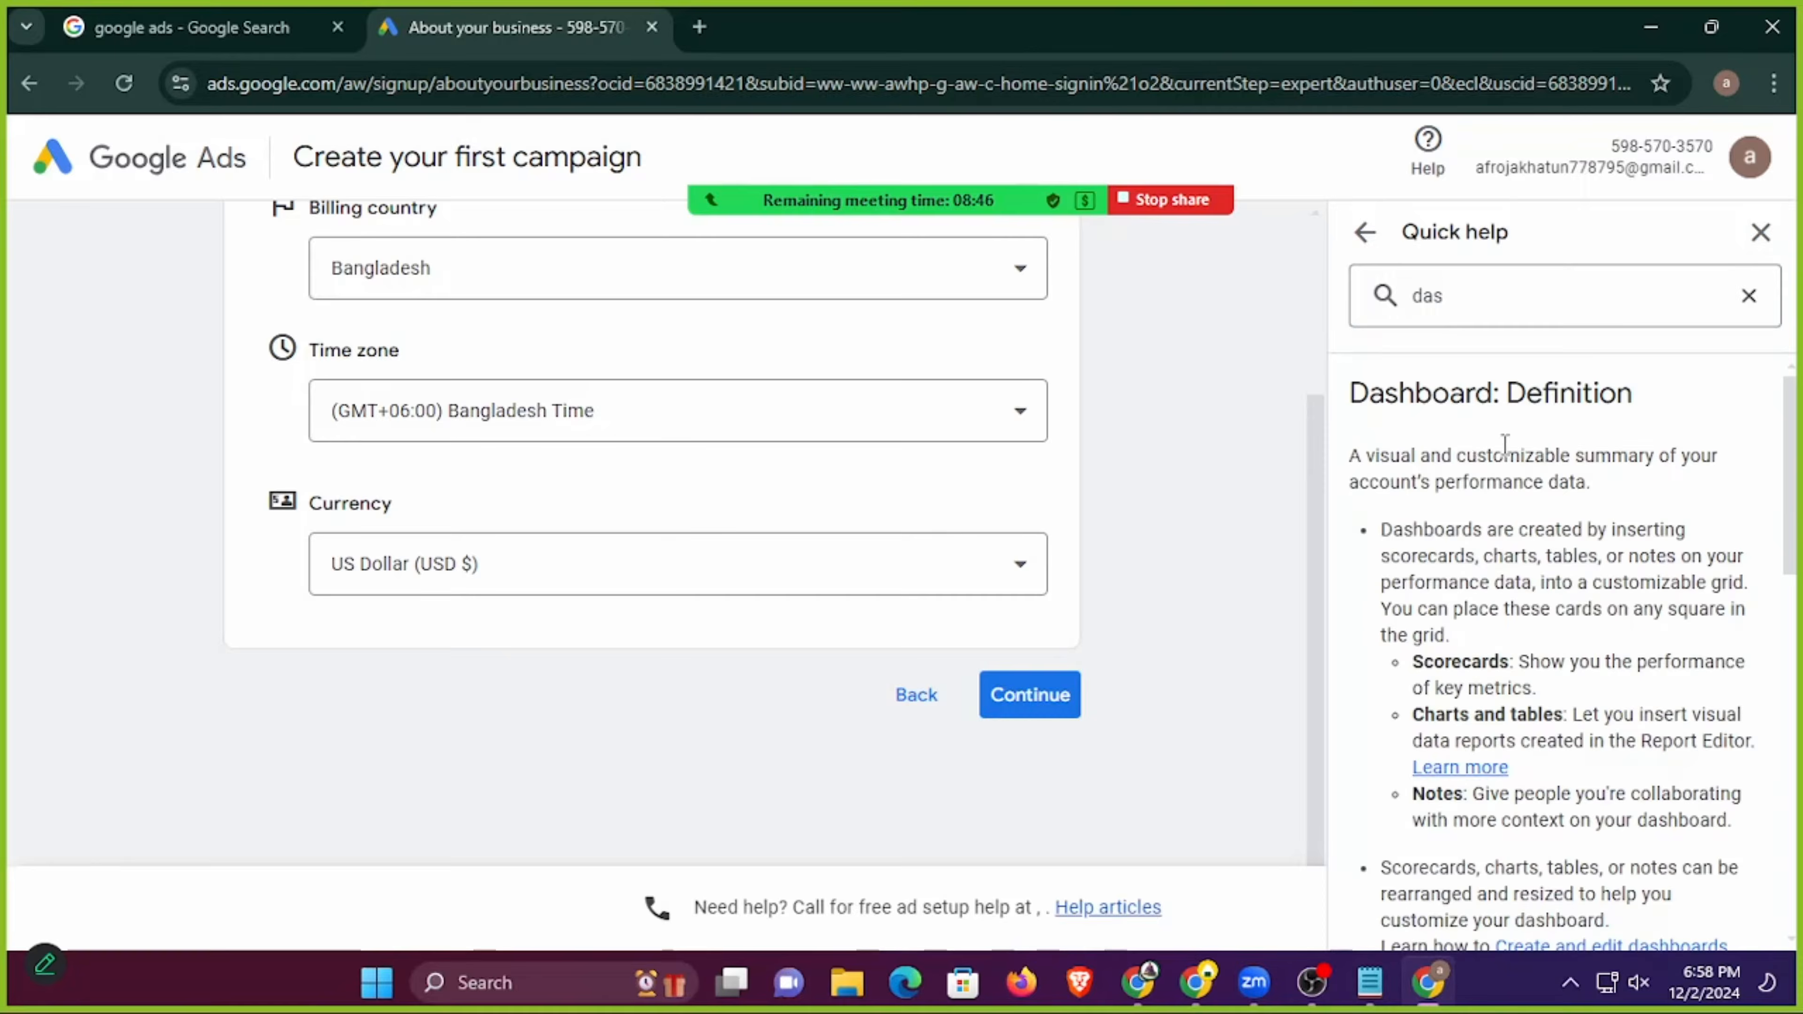
scroll(1466, 448, "down", 5)
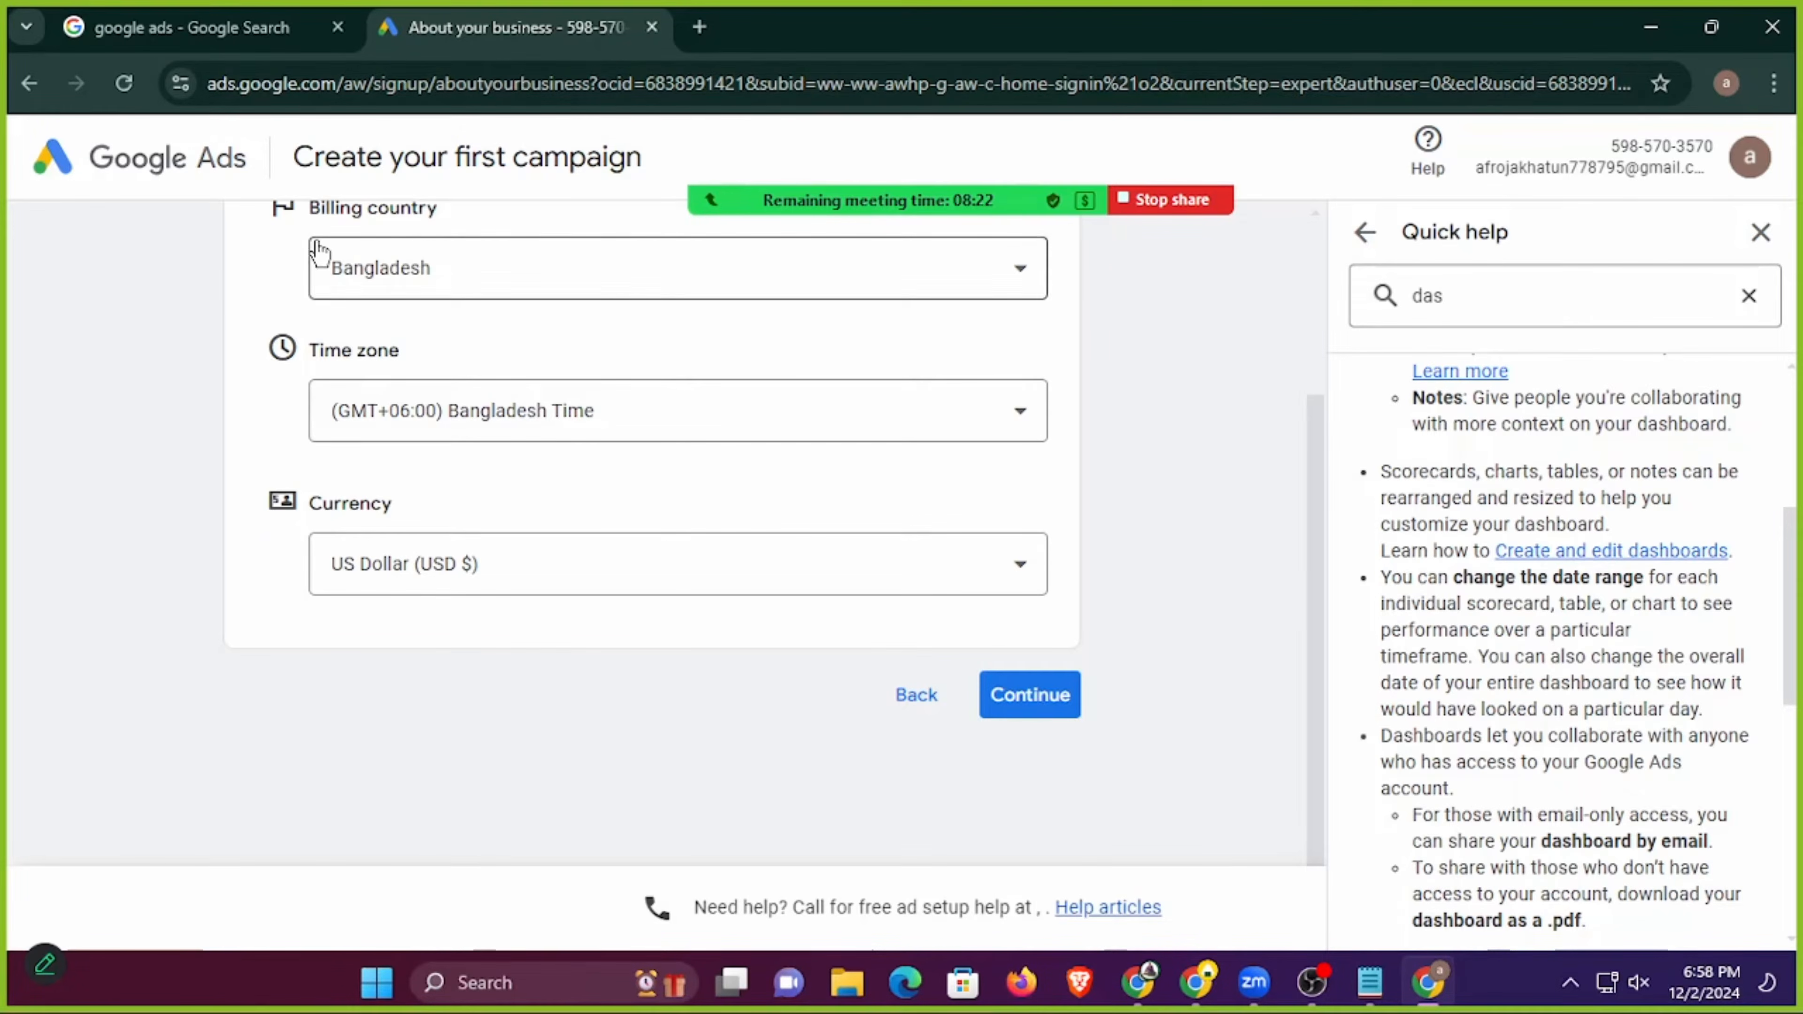
scroll(312, 320, "up", 2)
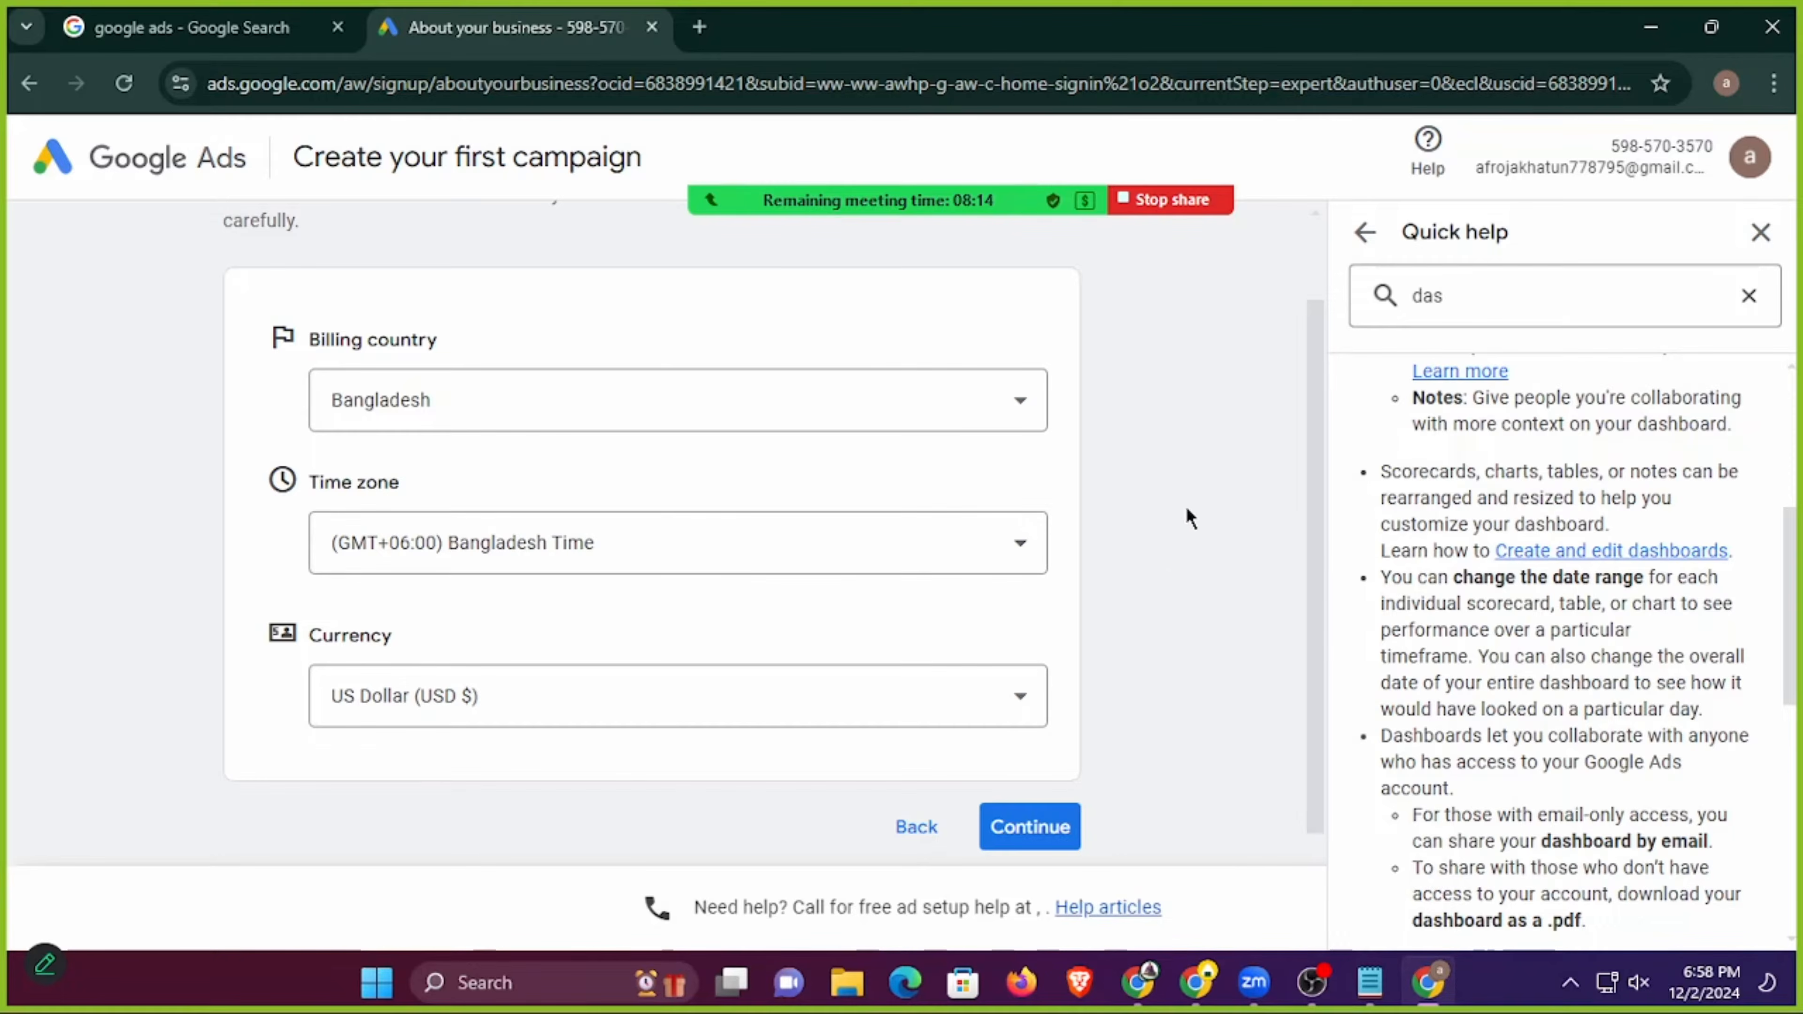
Open the "Create and edit dashboards" help article and follow the Dashboards link in its instructions for creating a dashboard.
left_click(1613, 558)
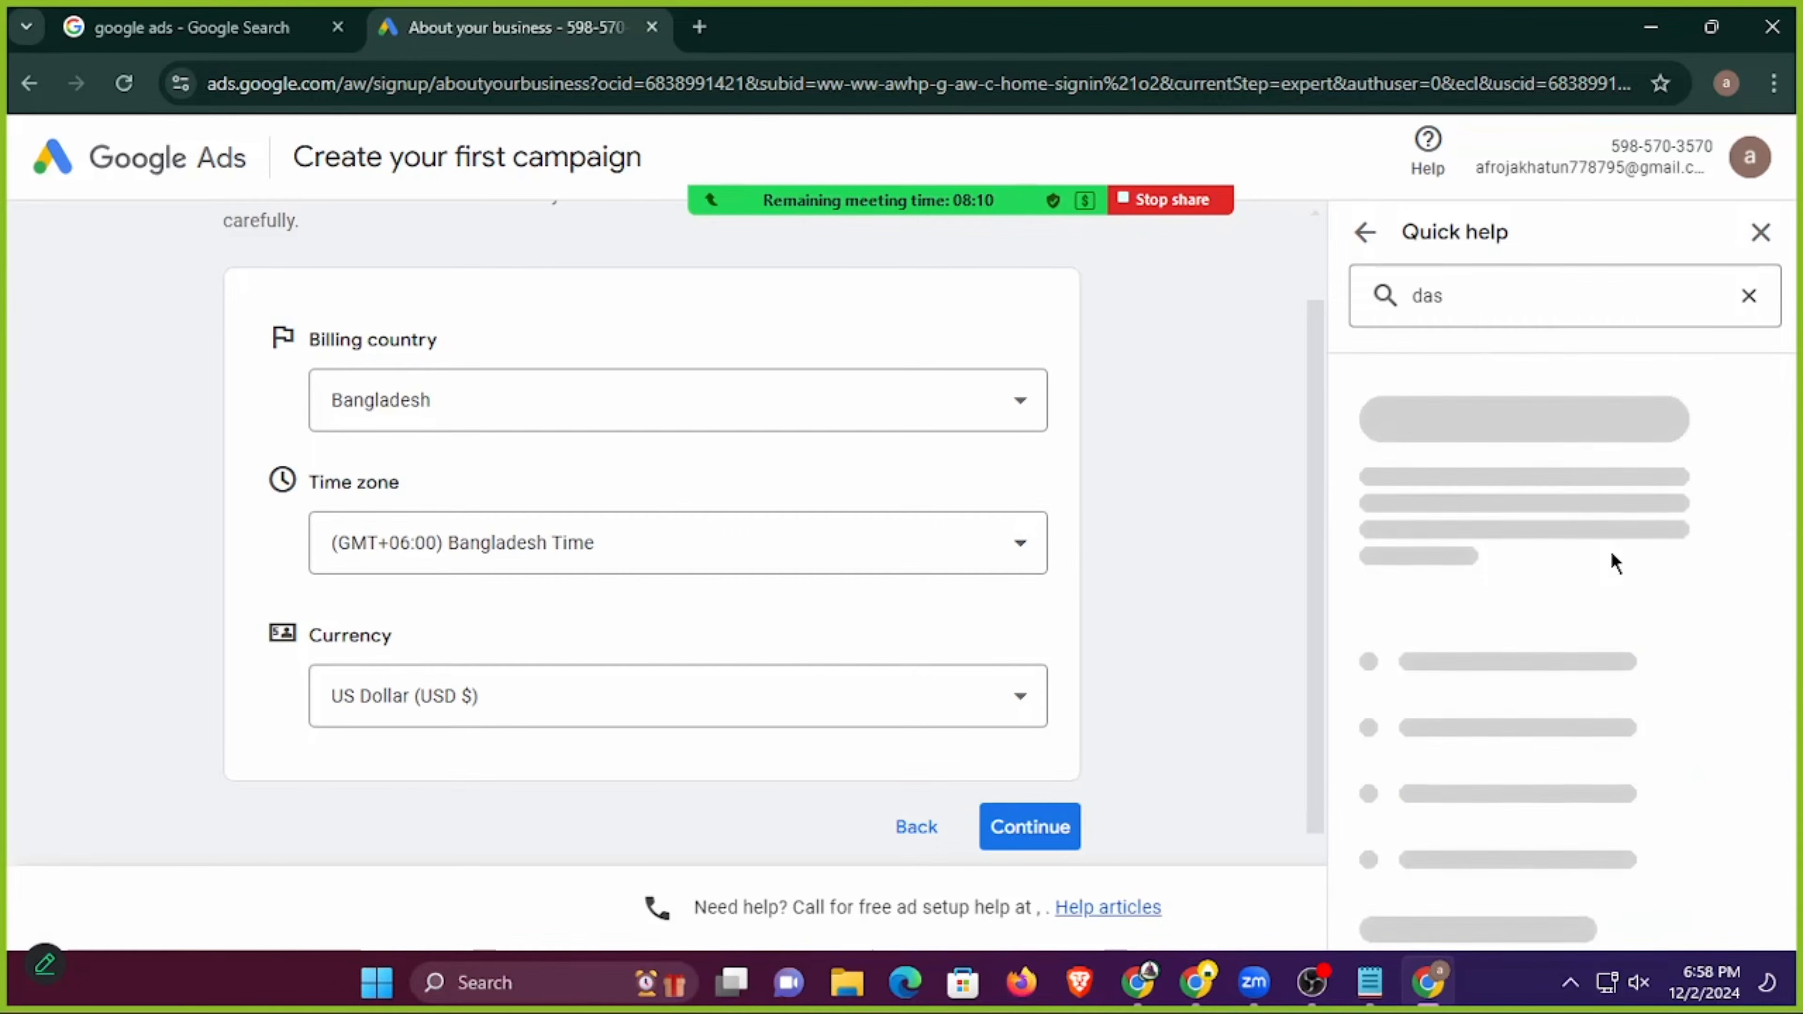
scroll(1526, 438, "down", 10)
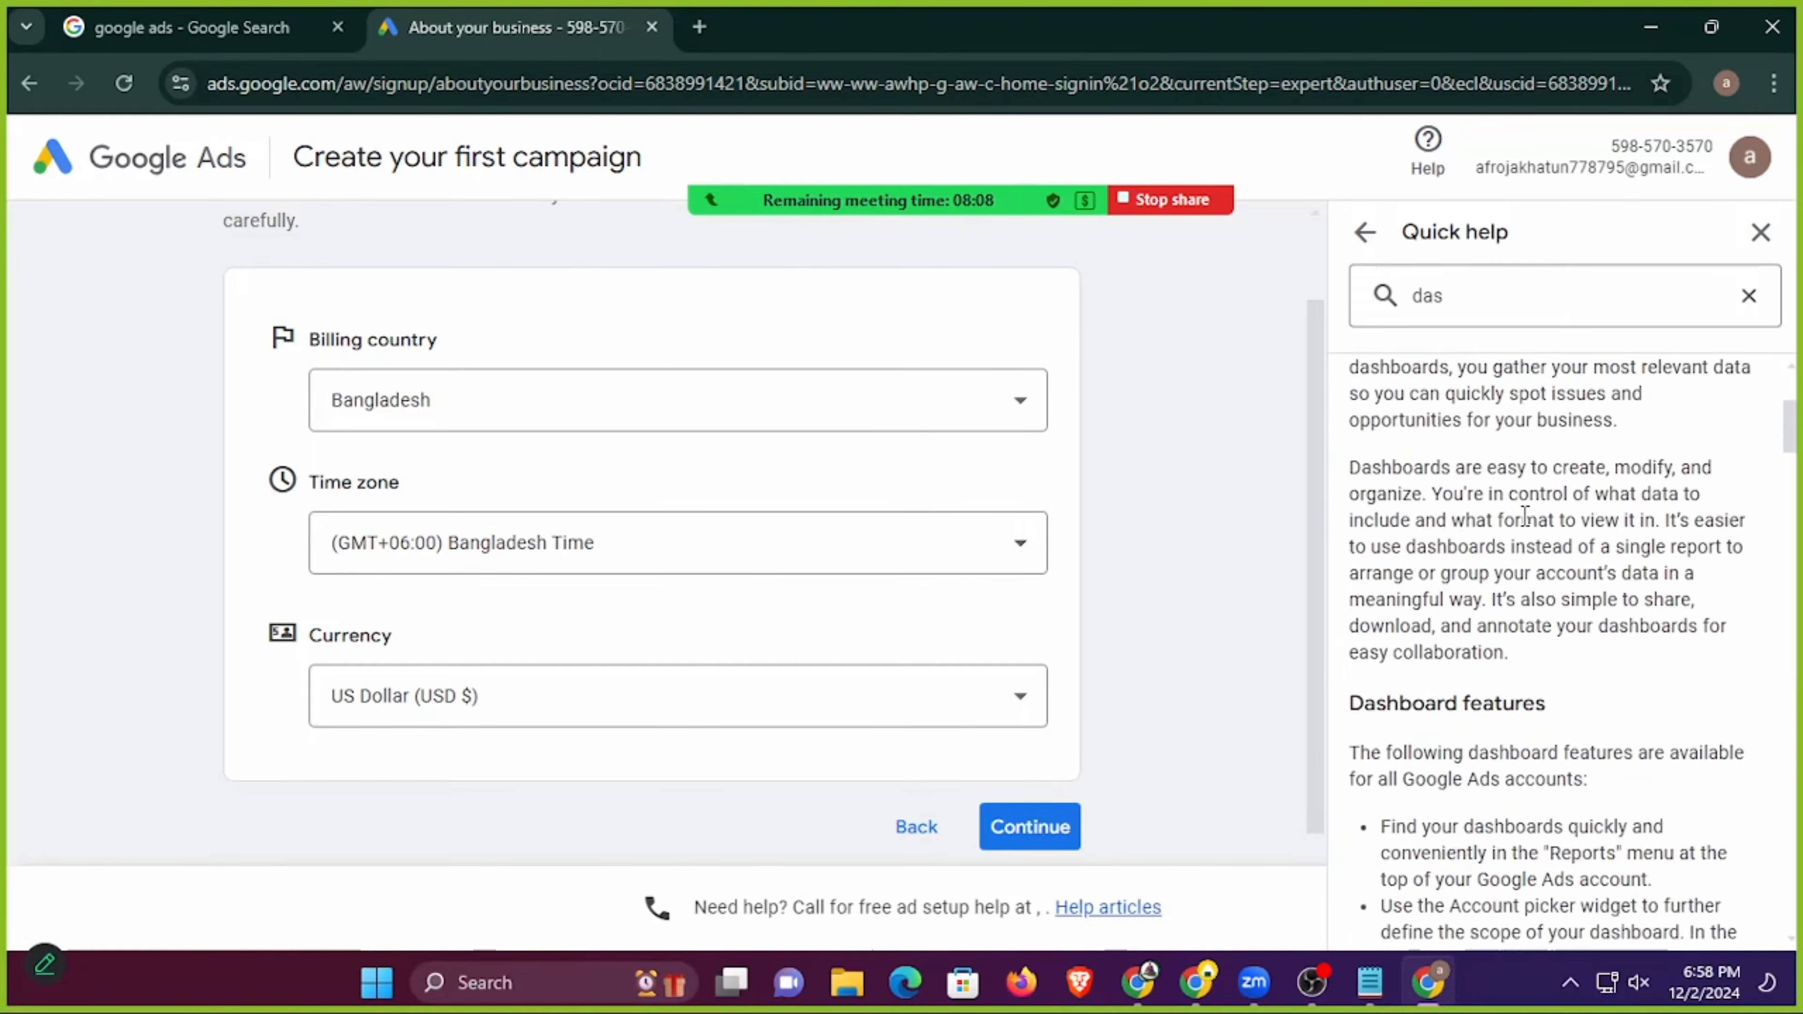
scroll(1533, 568, "down", 6)
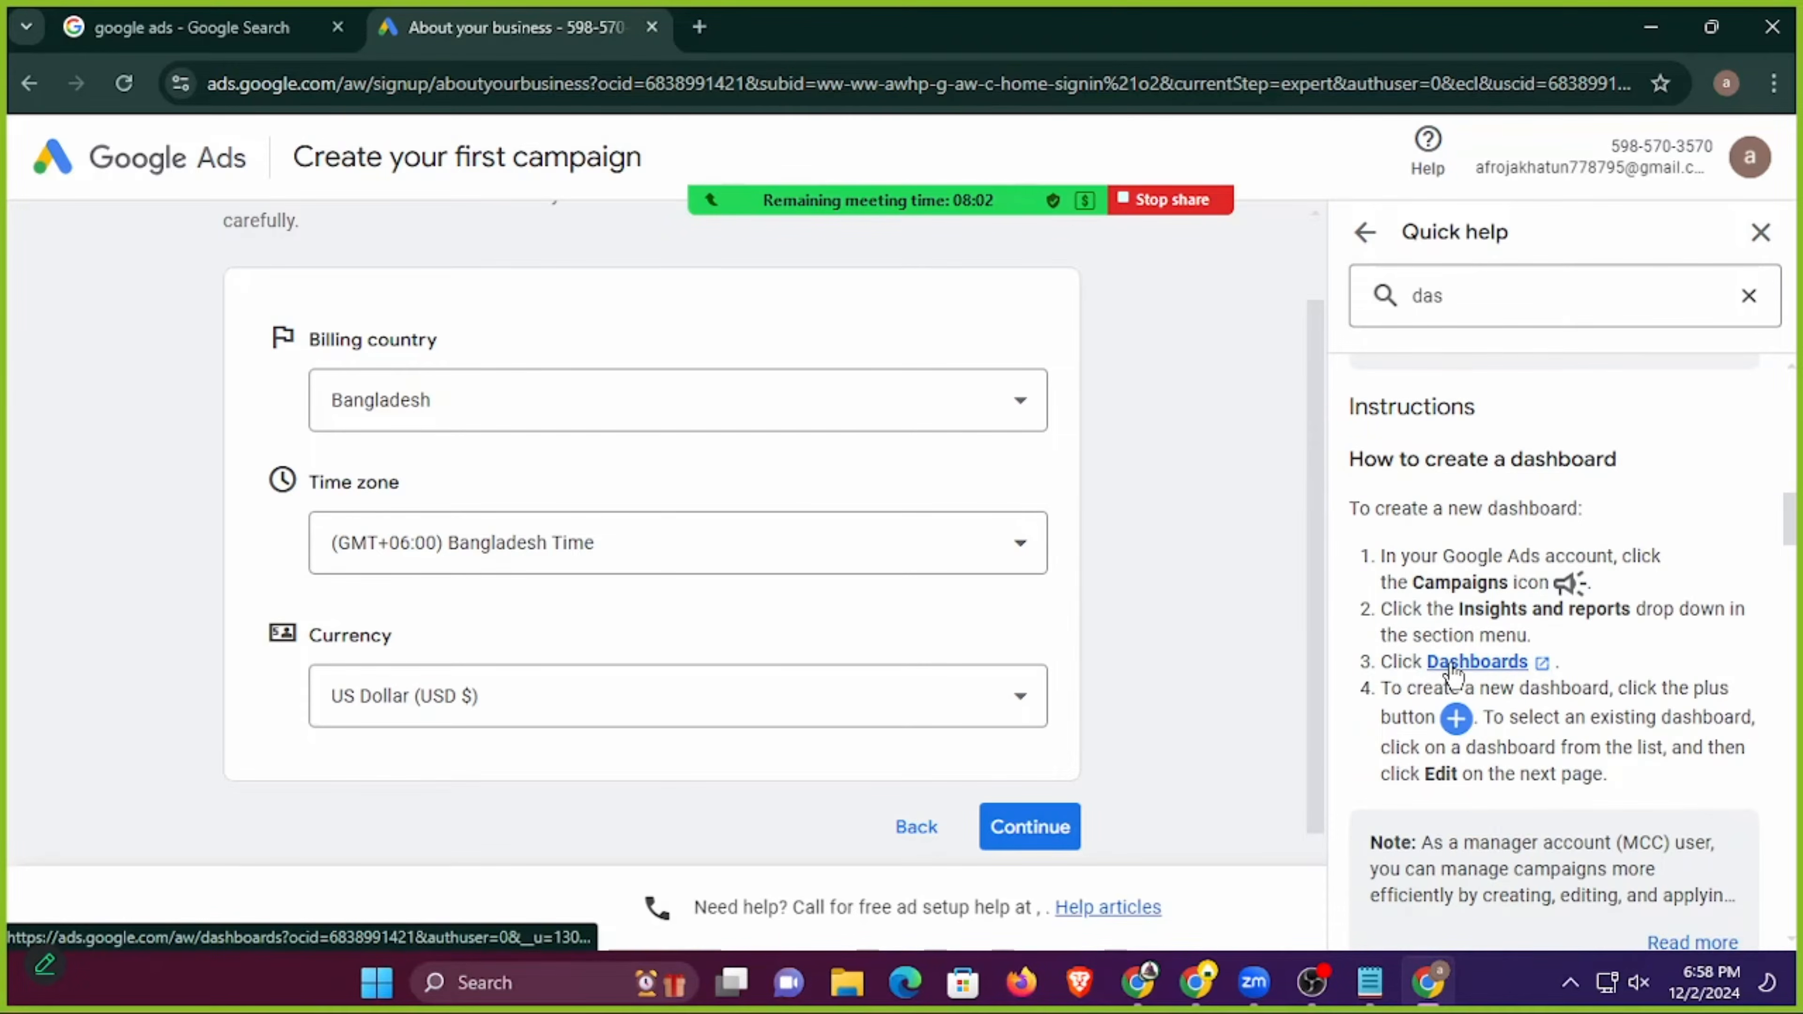
left_click(1467, 664)
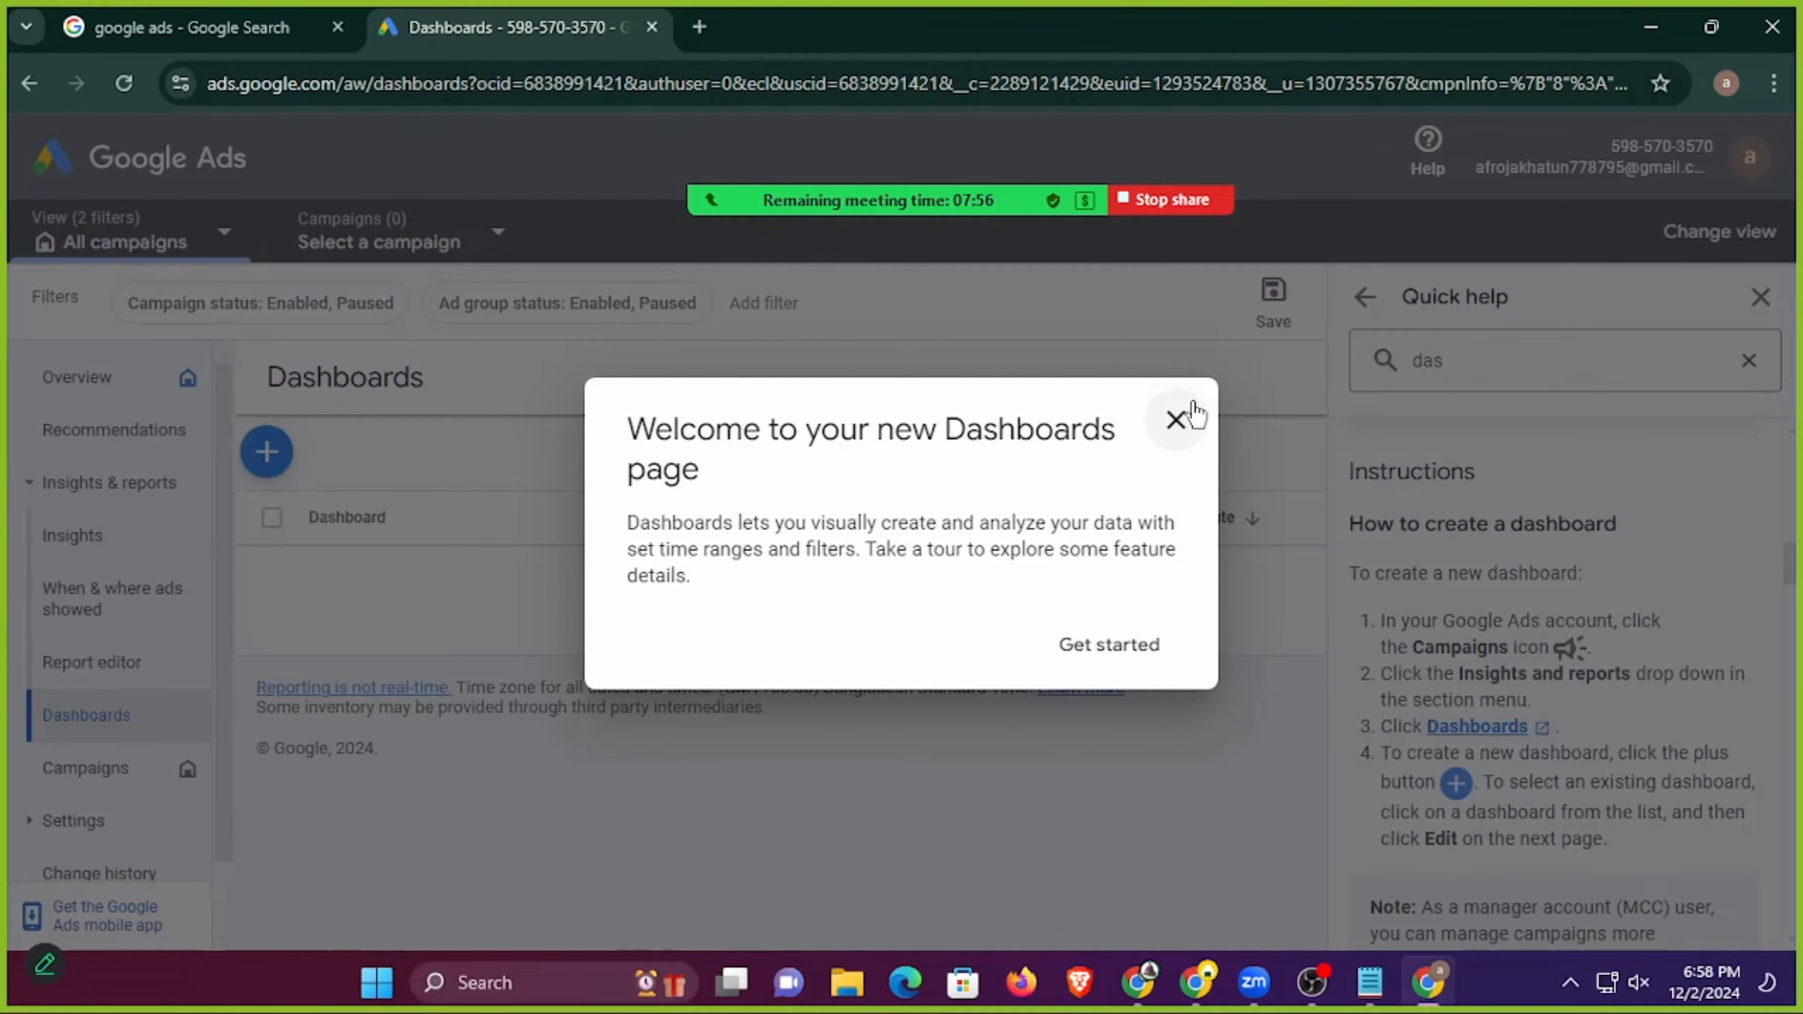
Dismiss the Dashboards welcome message and switch to the account overview with the help panel closed.
left_click(1175, 419)
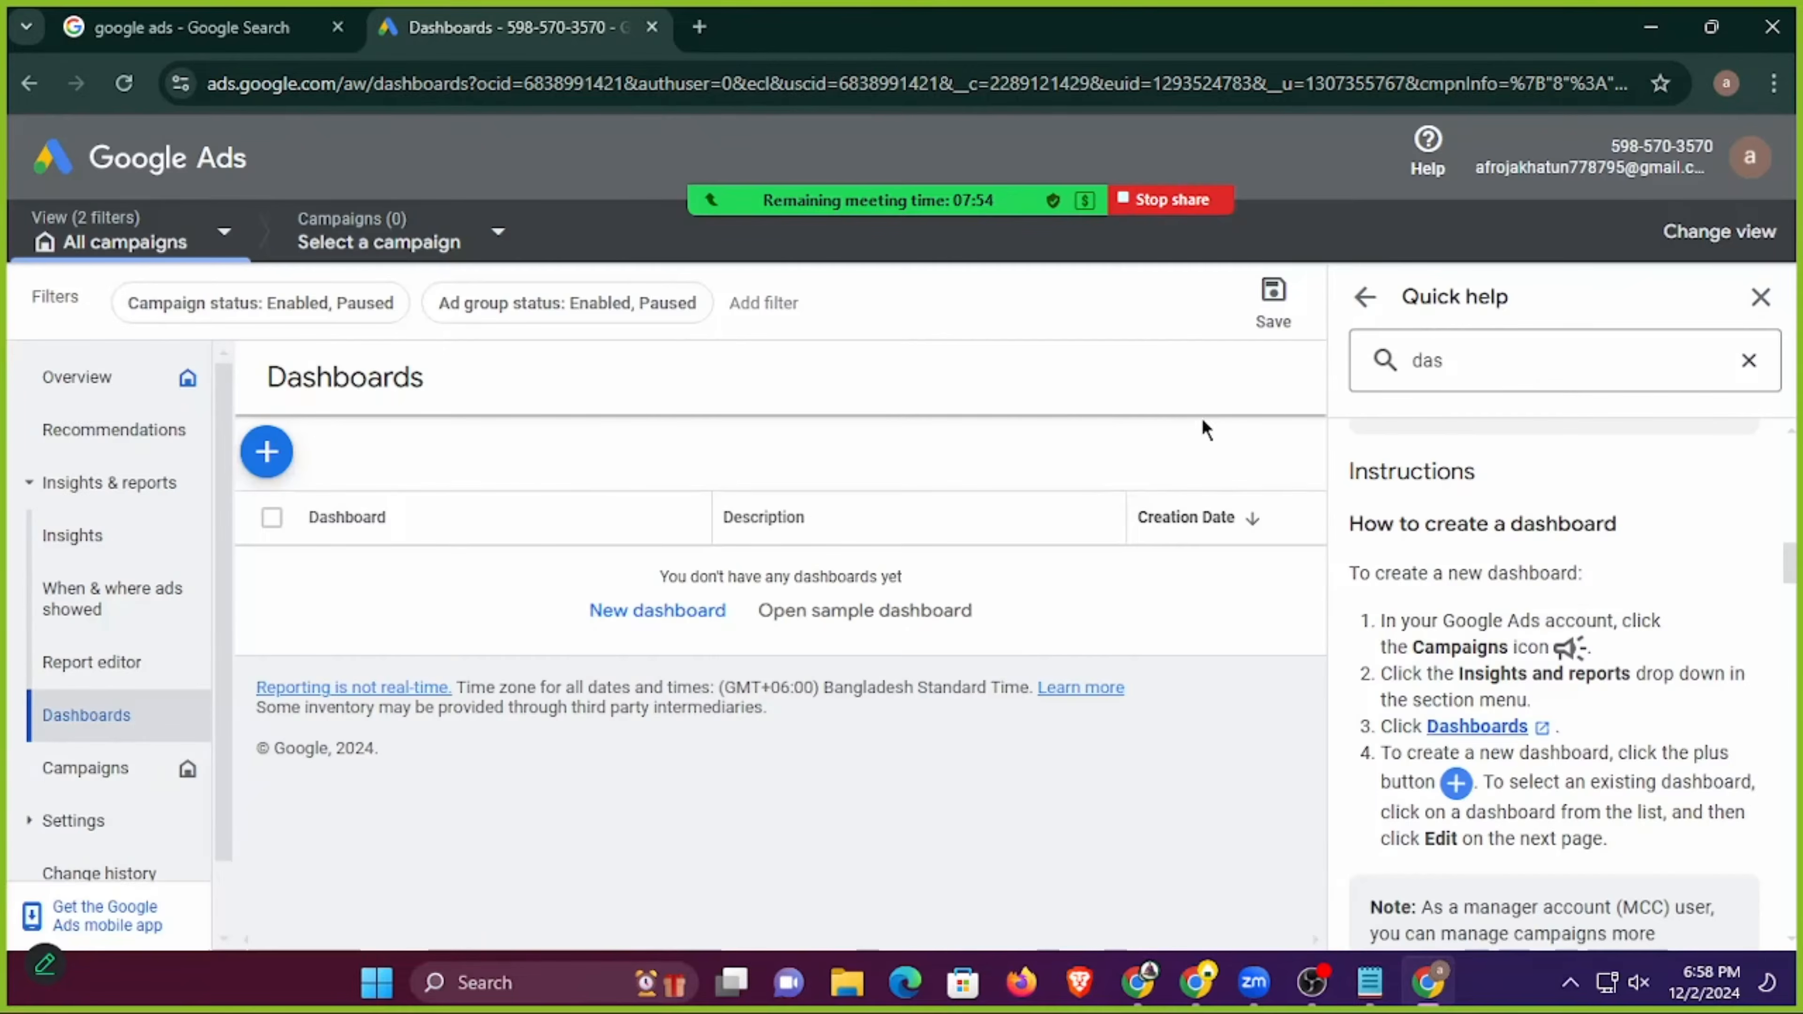
left_click(163, 379)
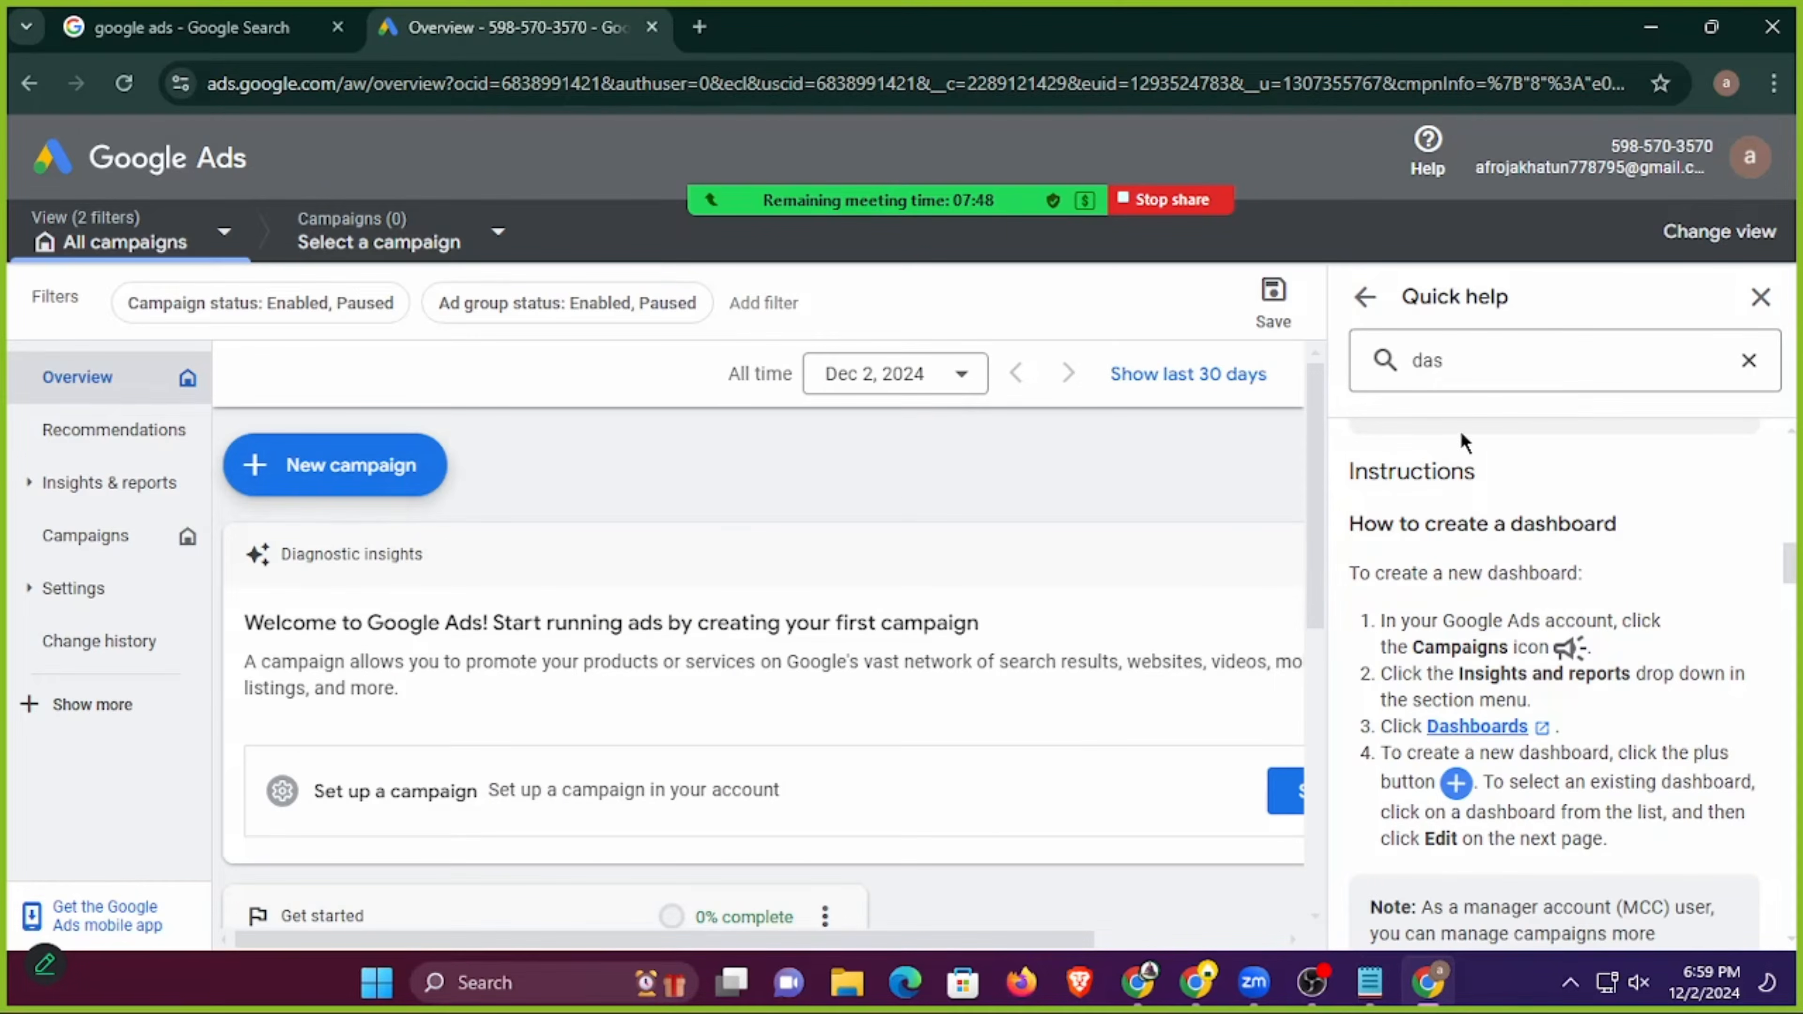
left_click(1760, 297)
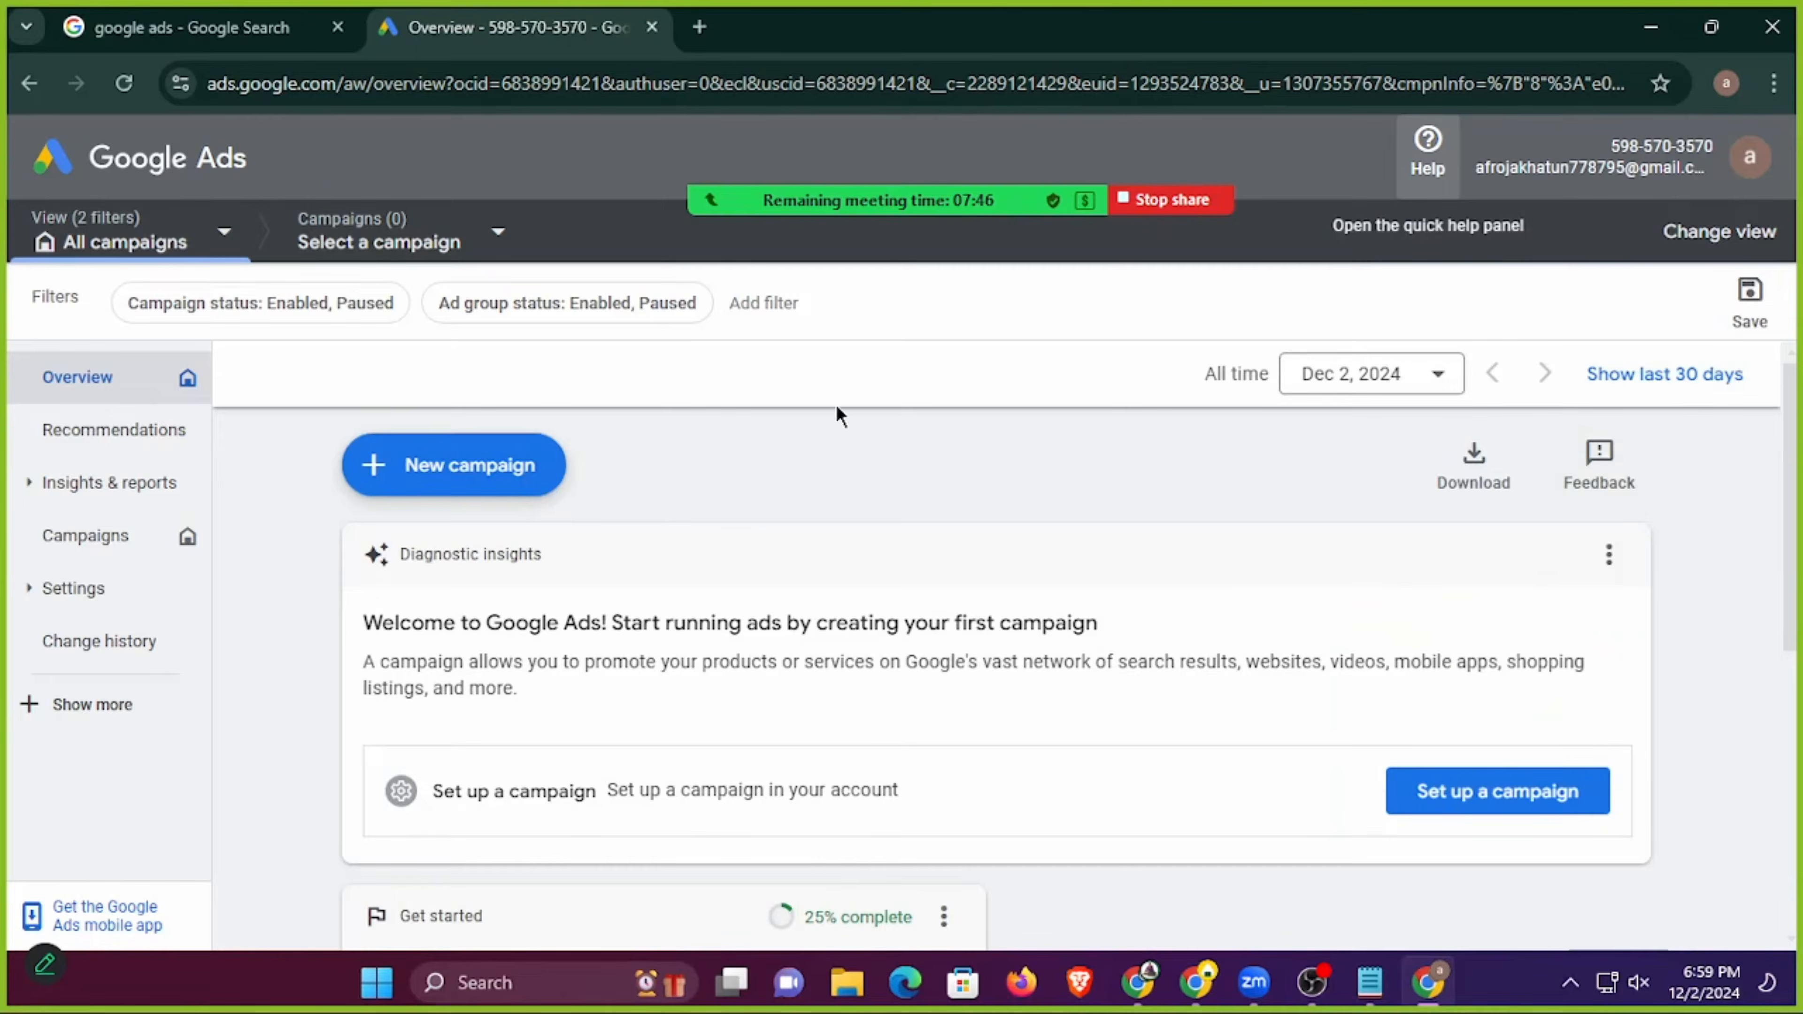
View the objectives offered for a new campaign and return to the account overview.
left_click(426, 472)
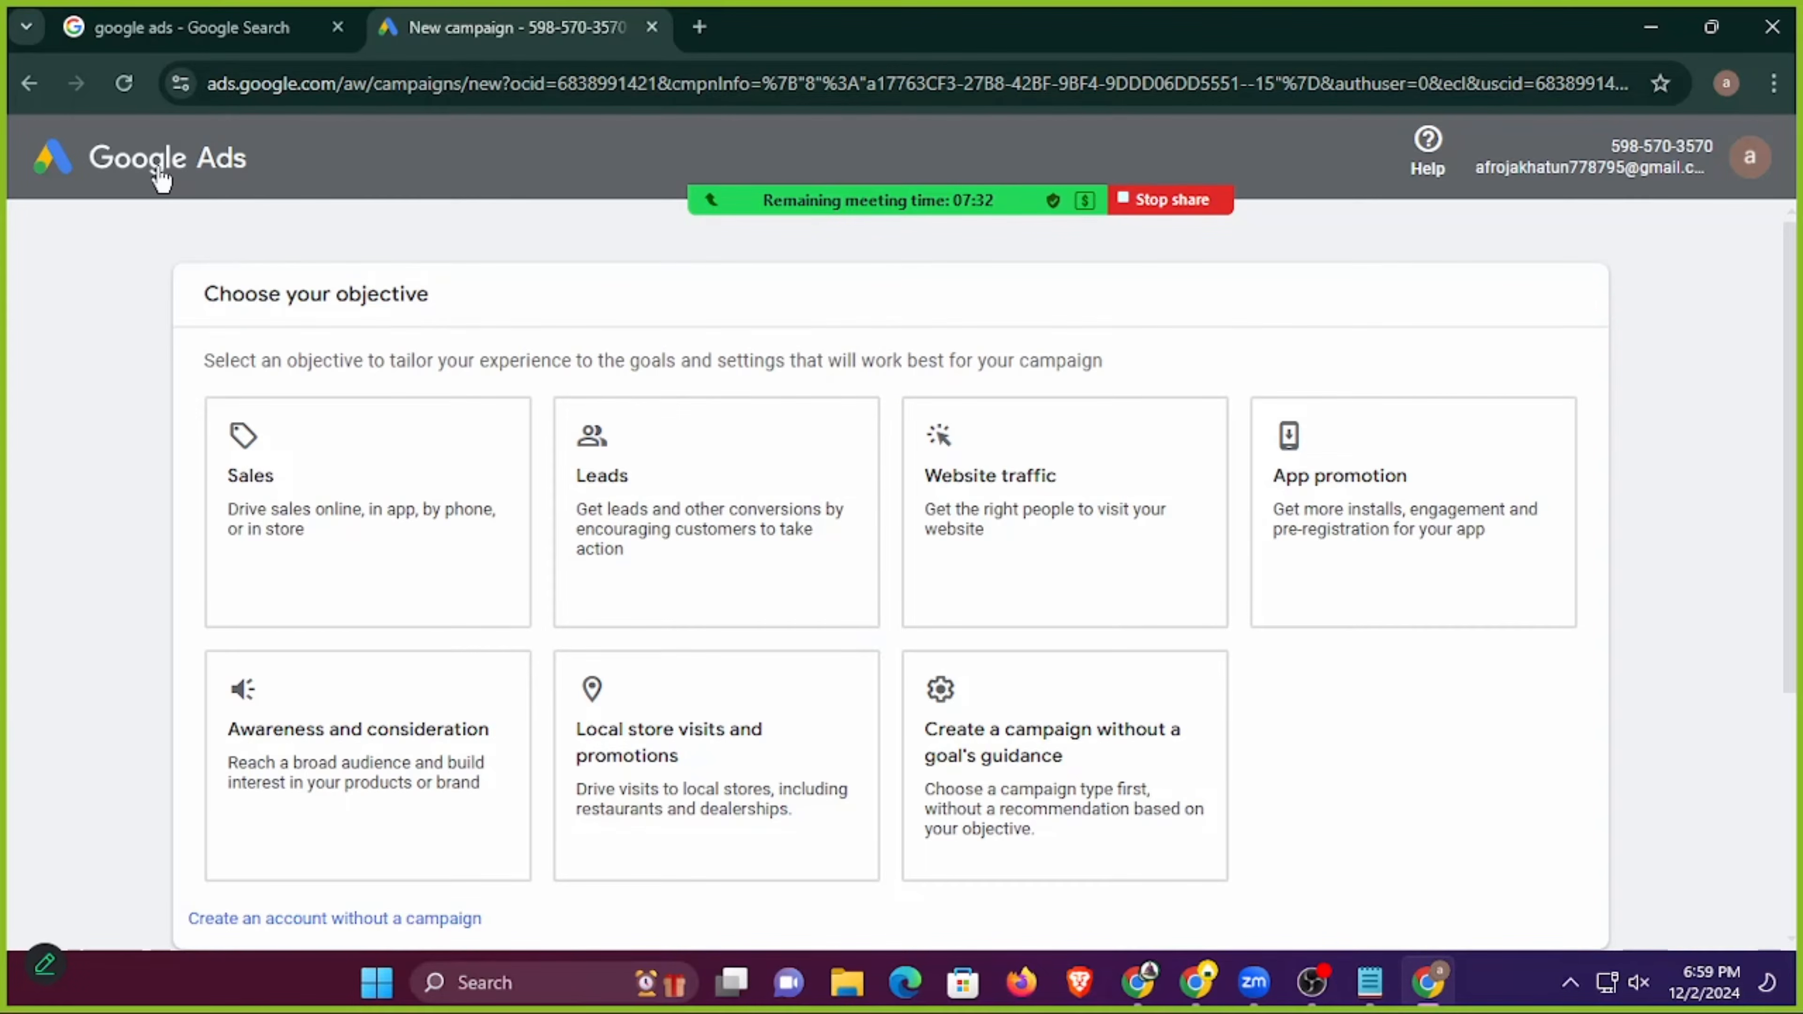
left_click(29, 83)
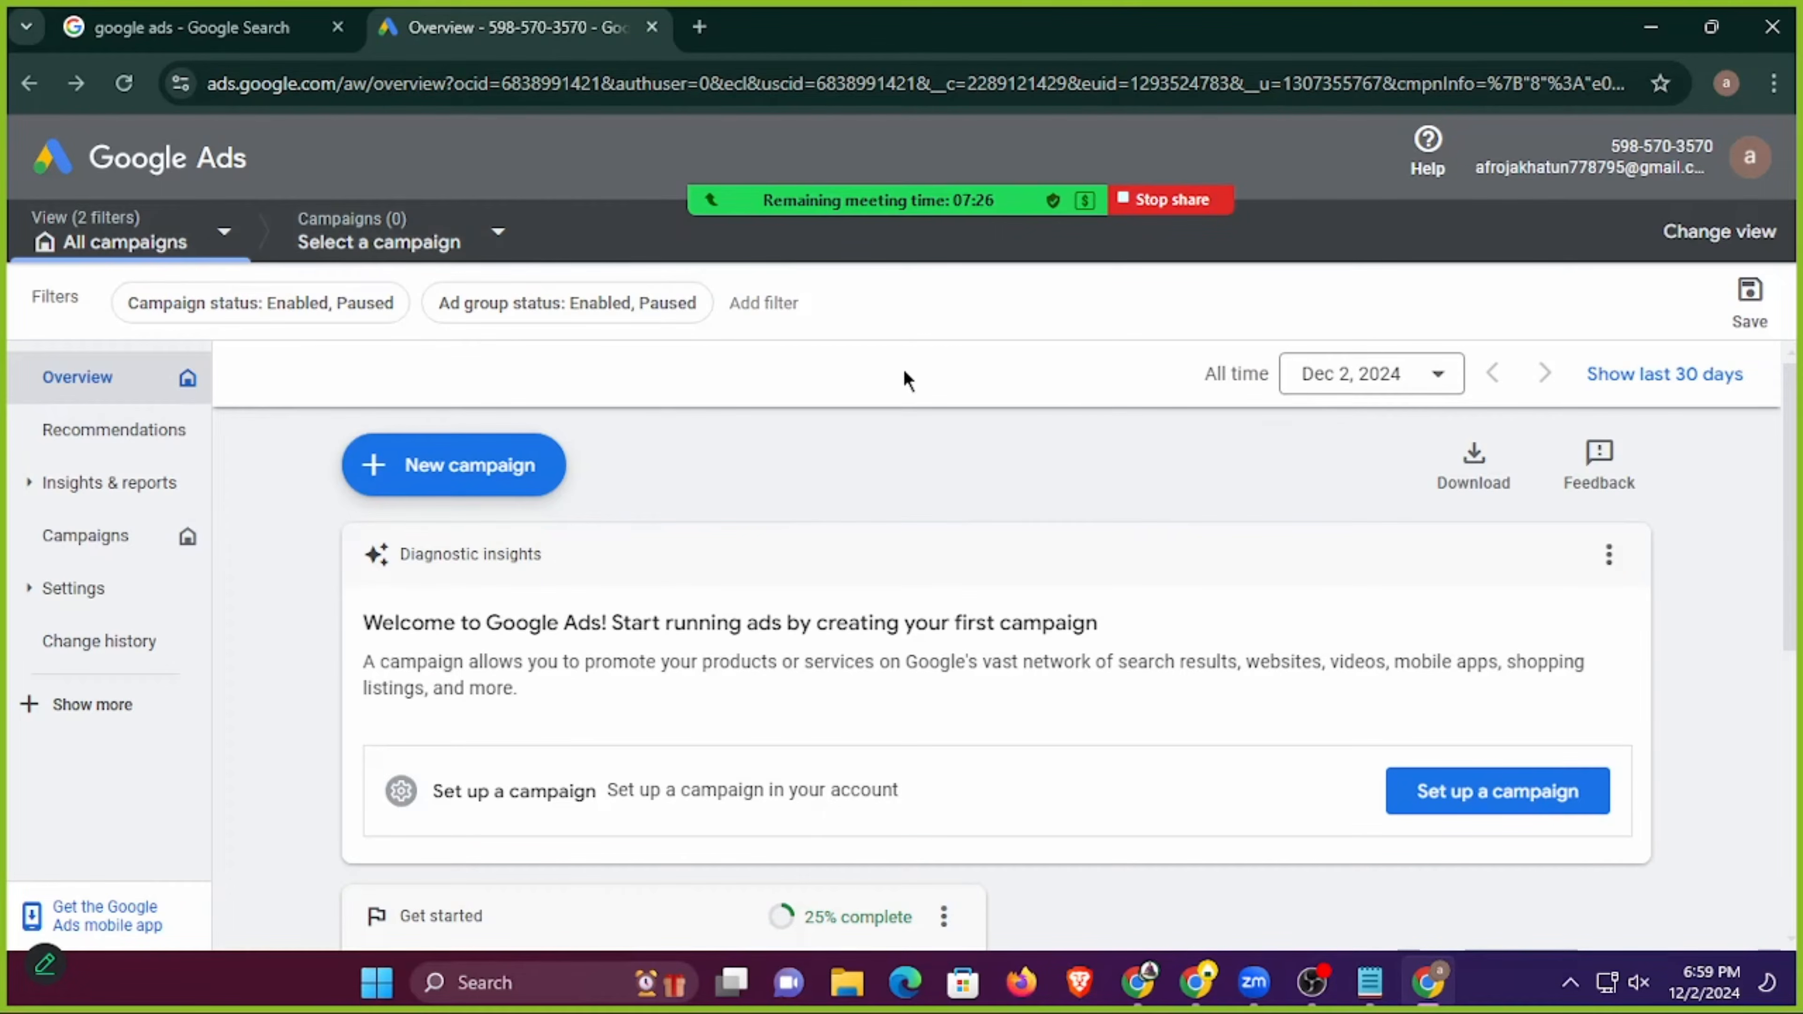
Change the account view, look over the getting-started checklist, and expand the campaign navigation pane.
left_click(1703, 231)
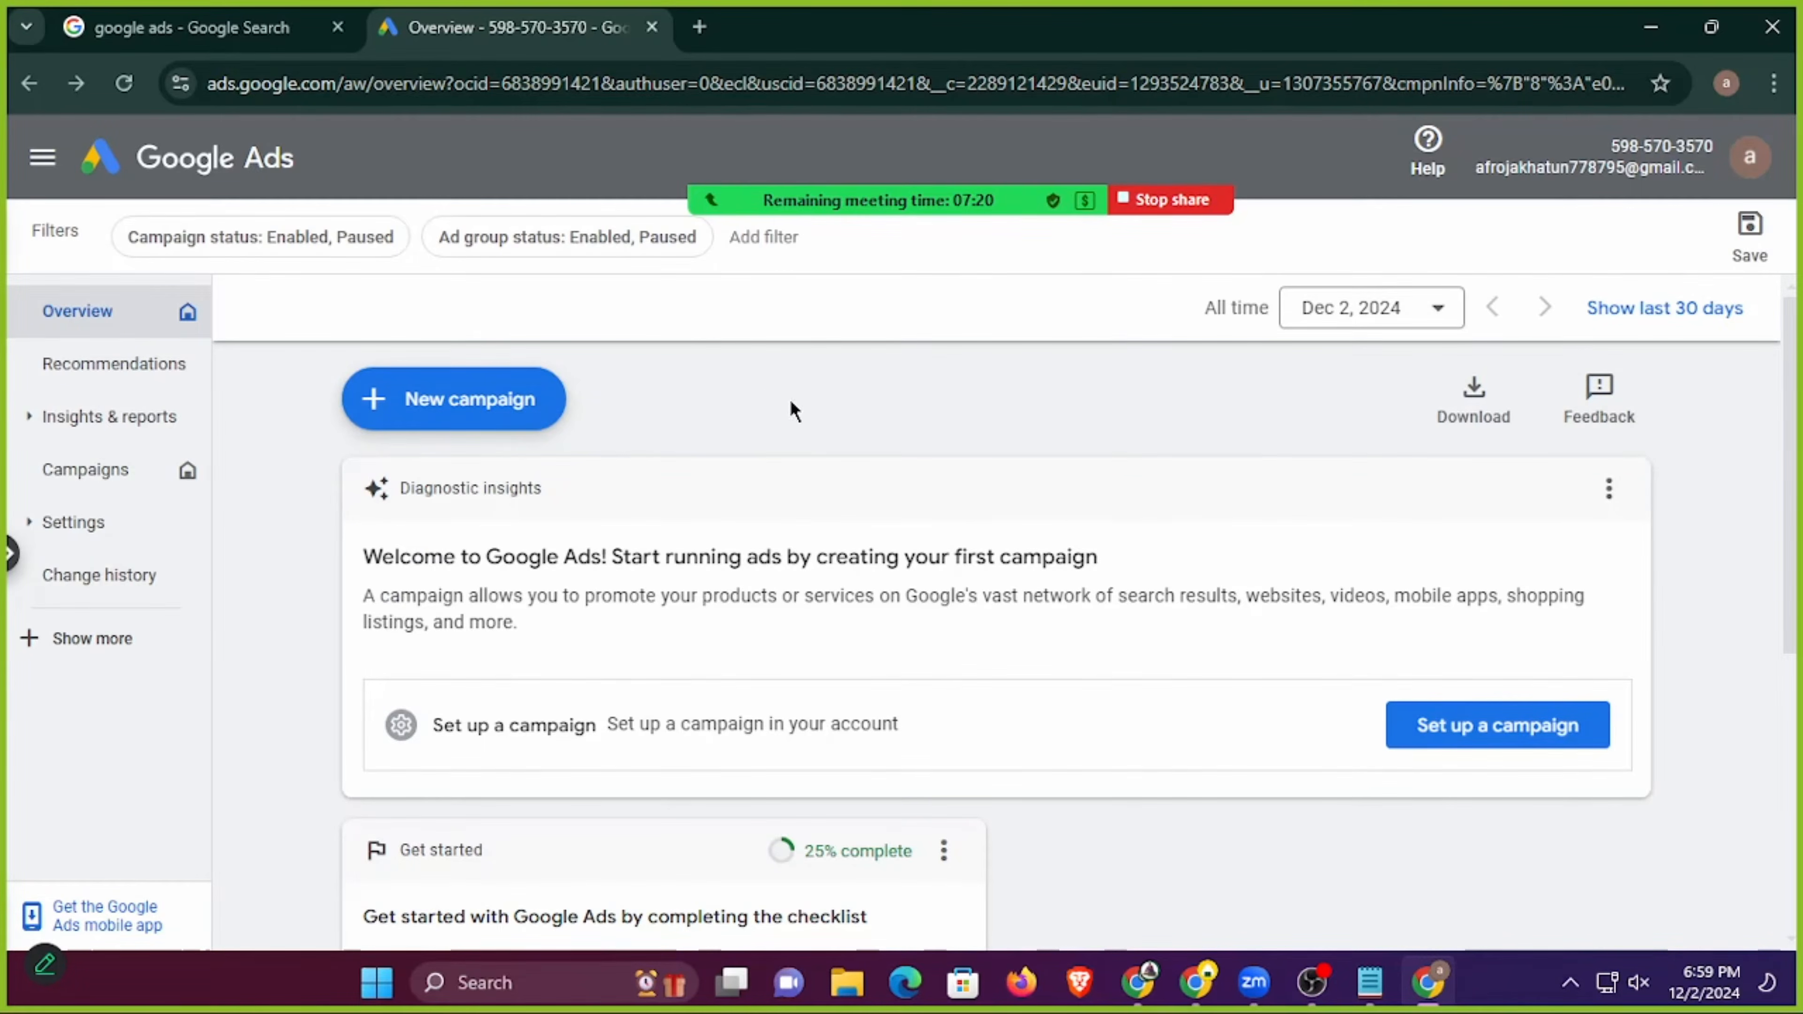
scroll(788, 407, "down", 5)
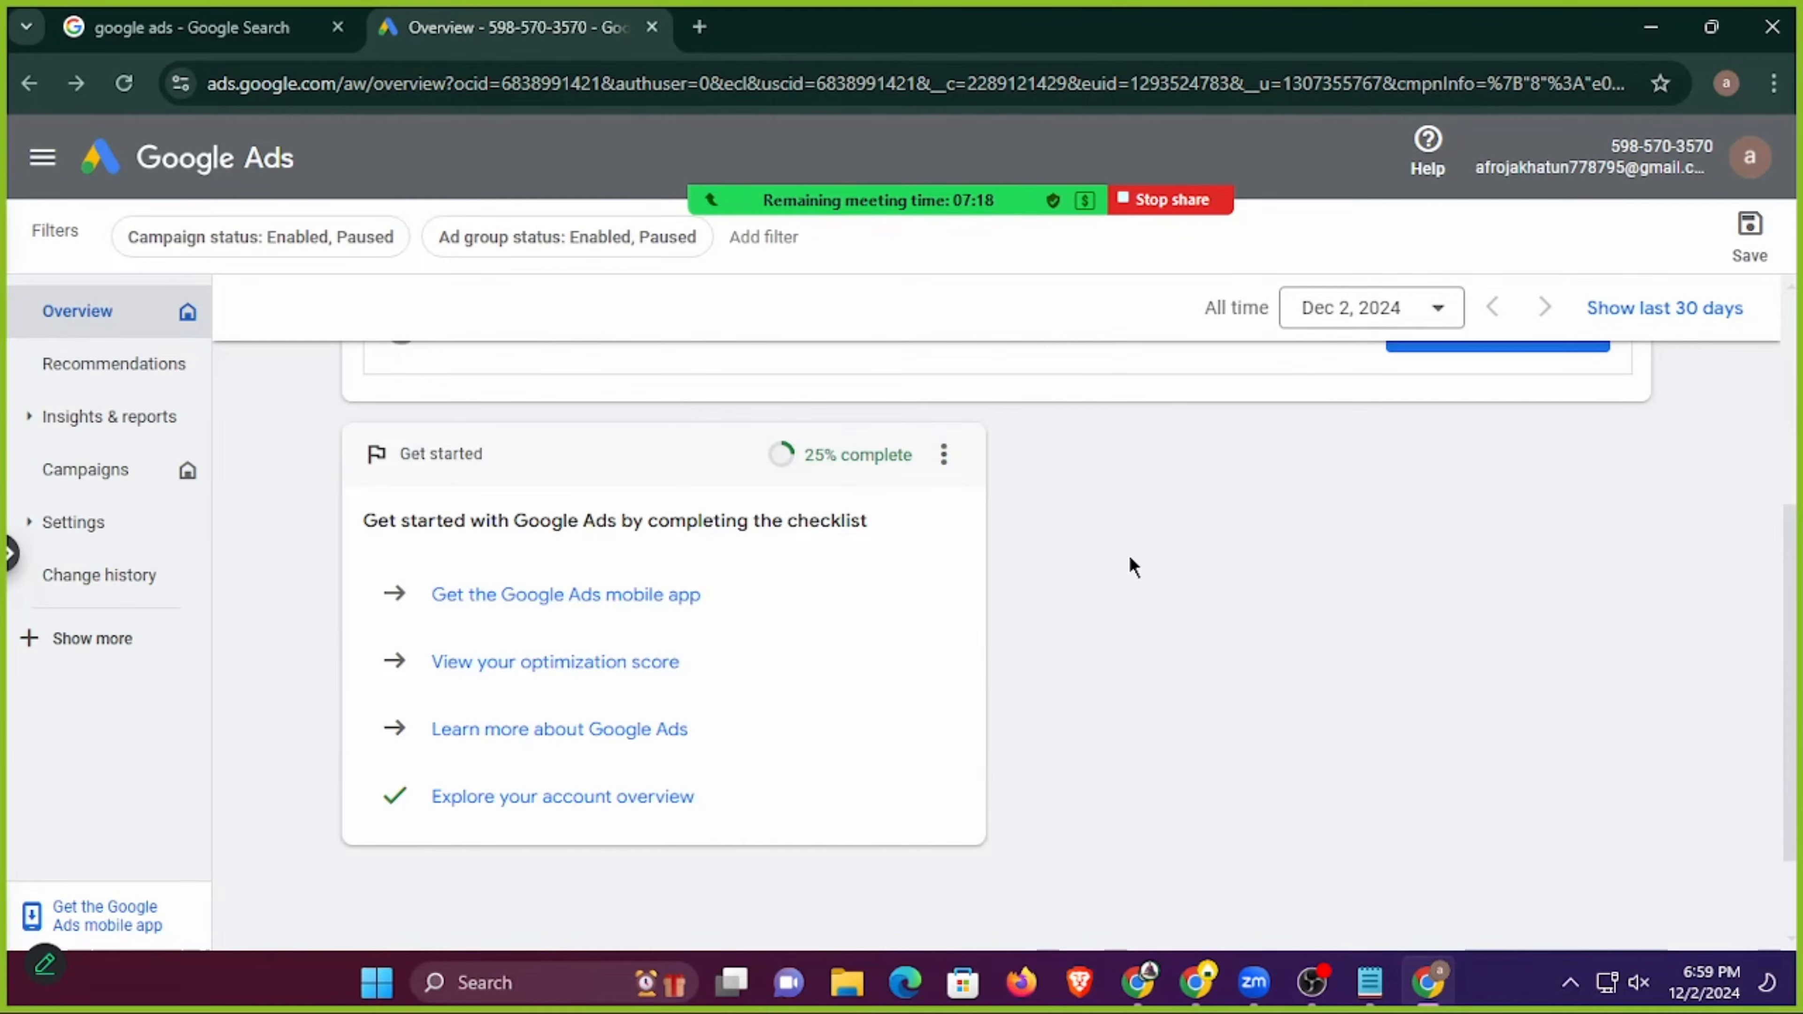
scroll(1130, 619, "up", 5)
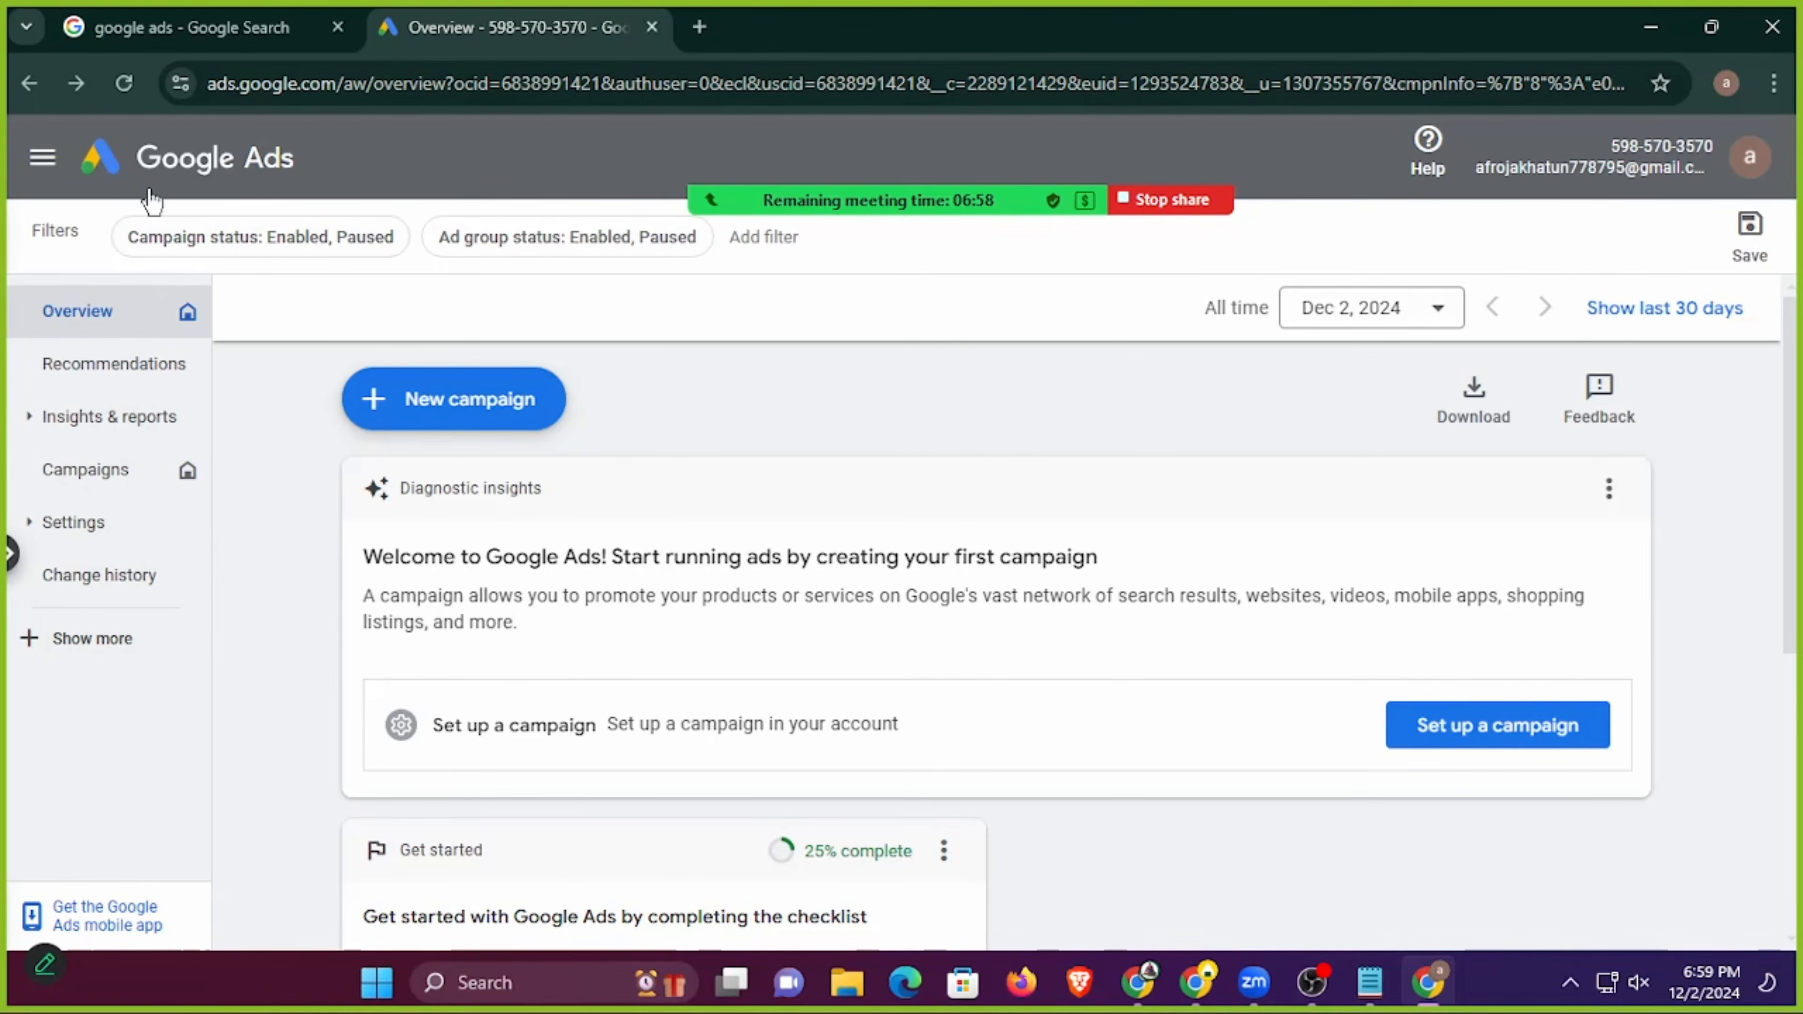
left_click(41, 157)
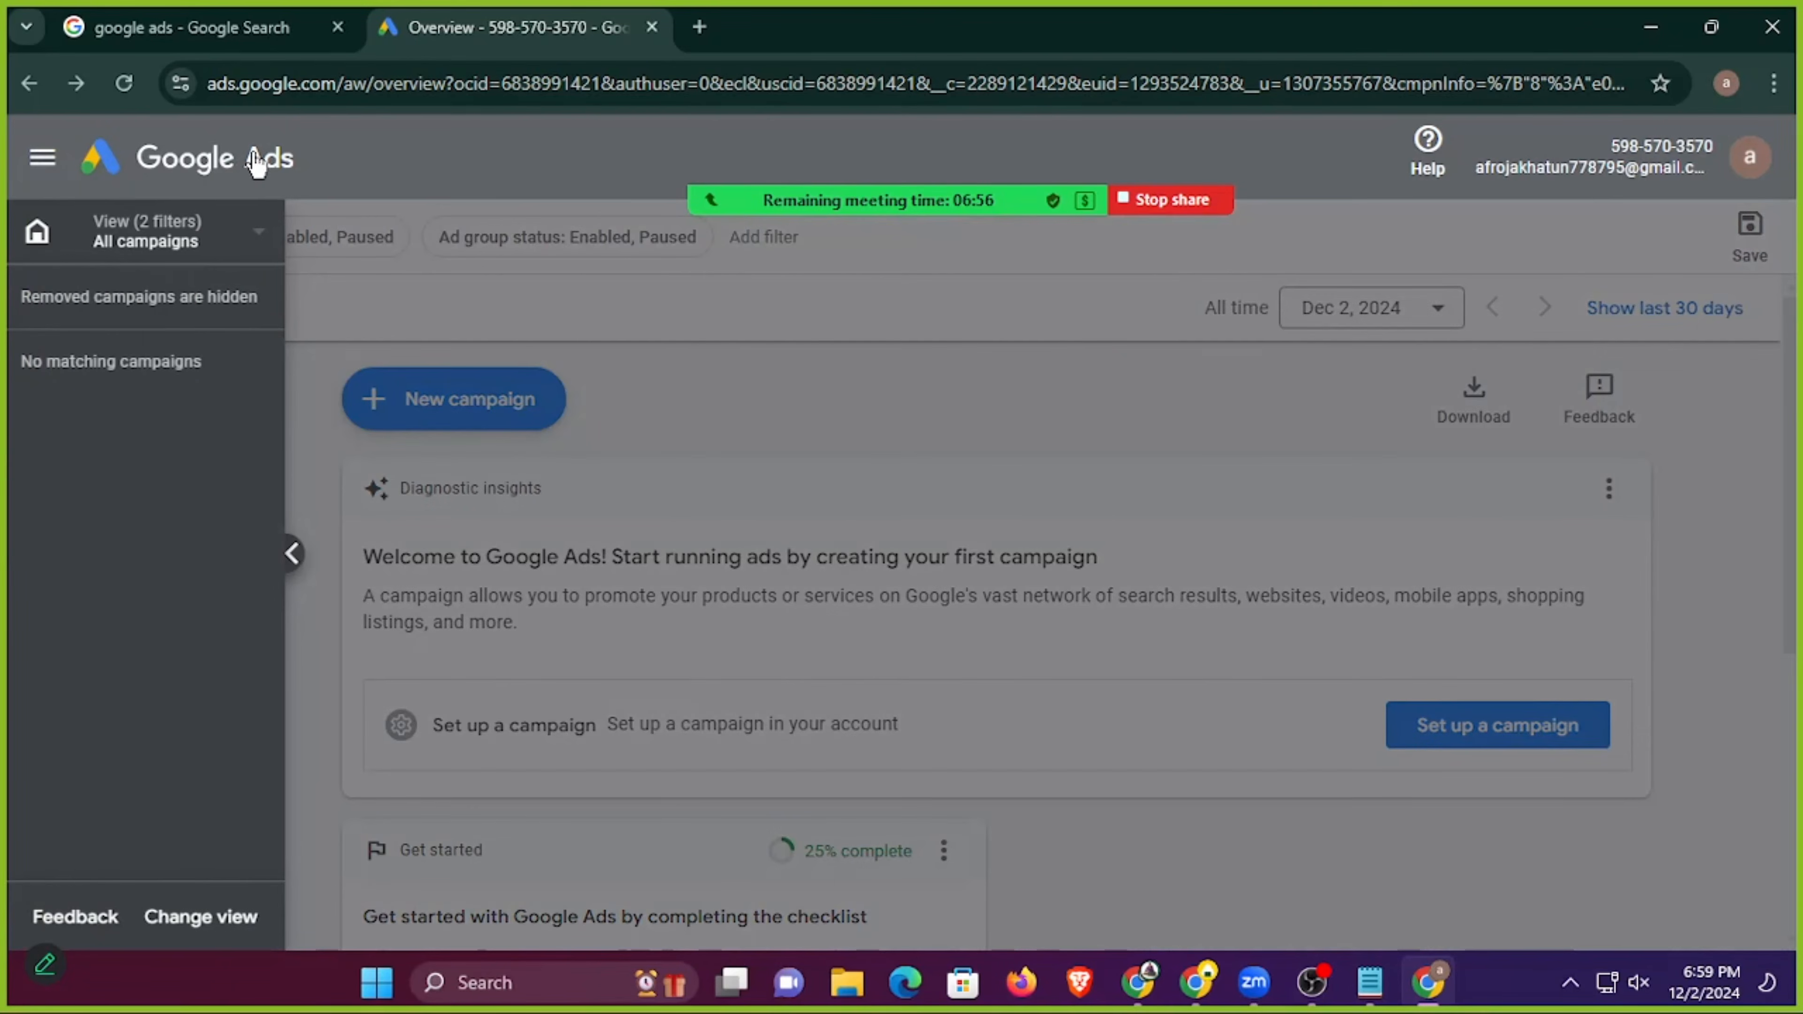